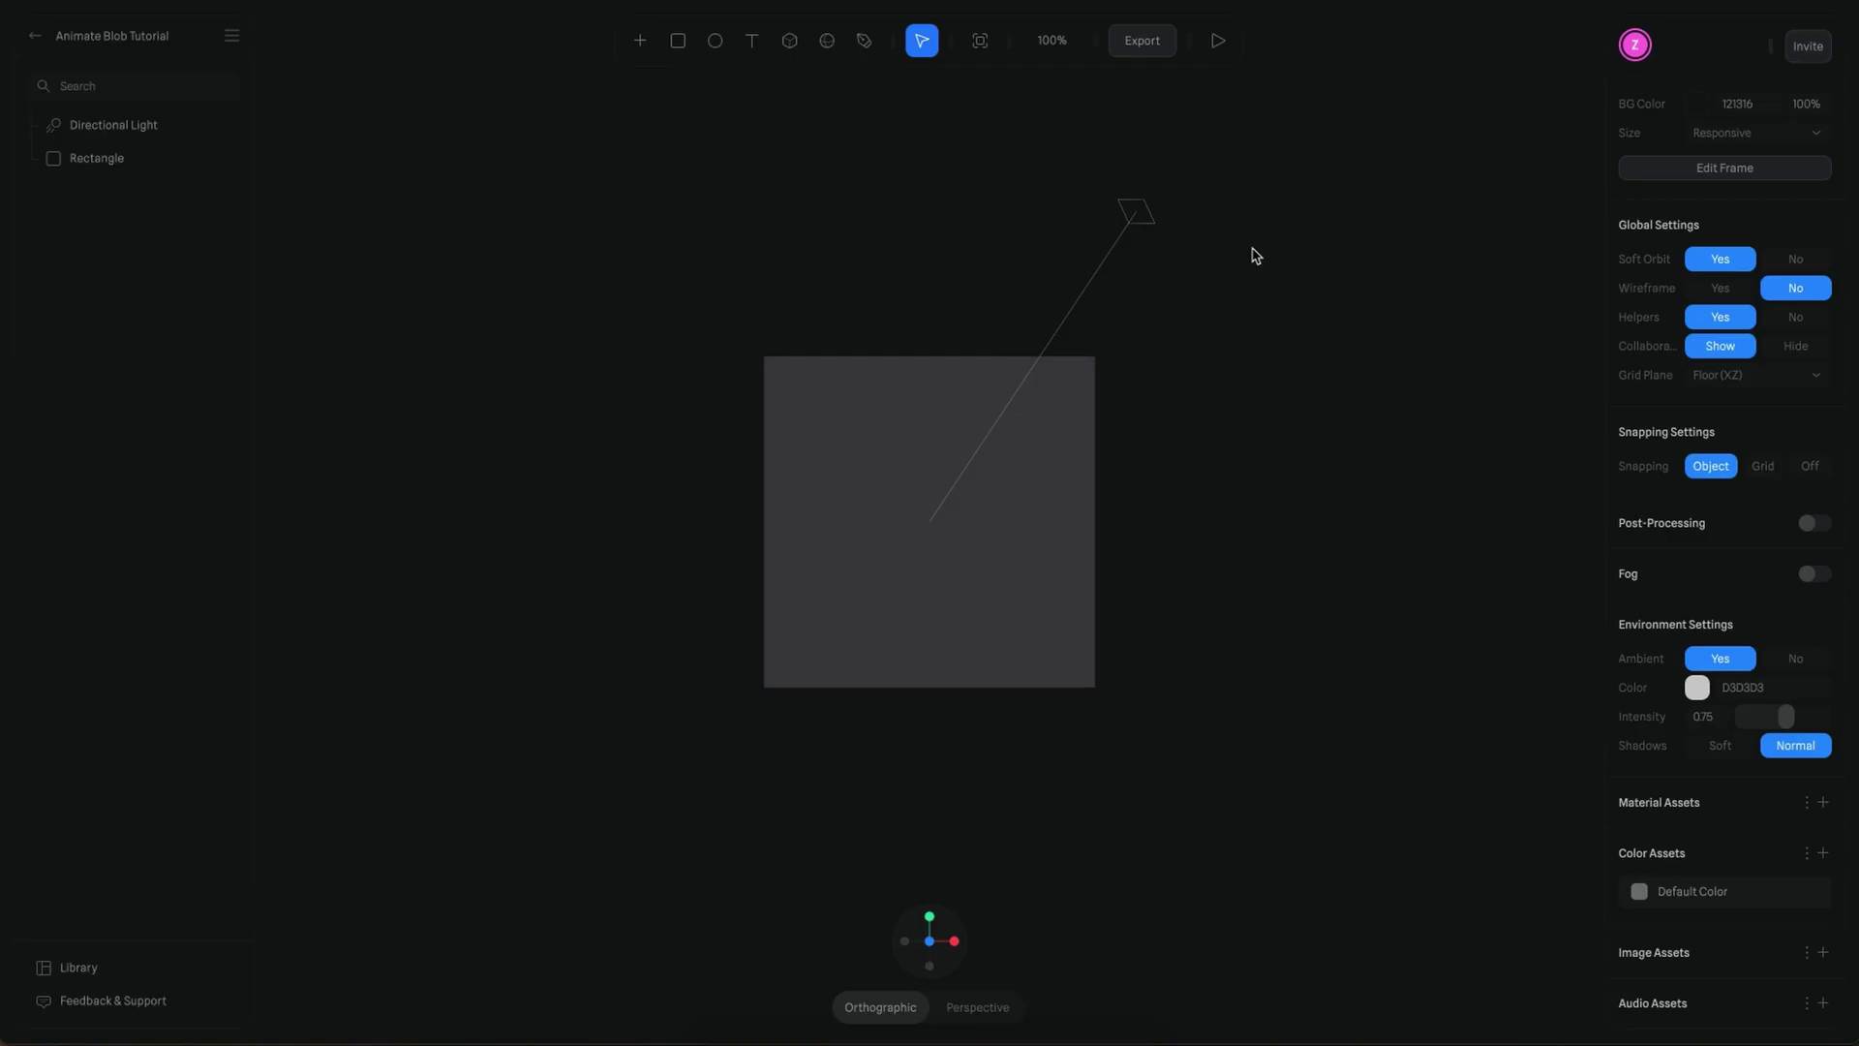
Draw a sphere over the rectangle and set its size to 400×400×400.
left_click(824, 43)
left_click_drag(693, 213, 1109, 628, "shift")
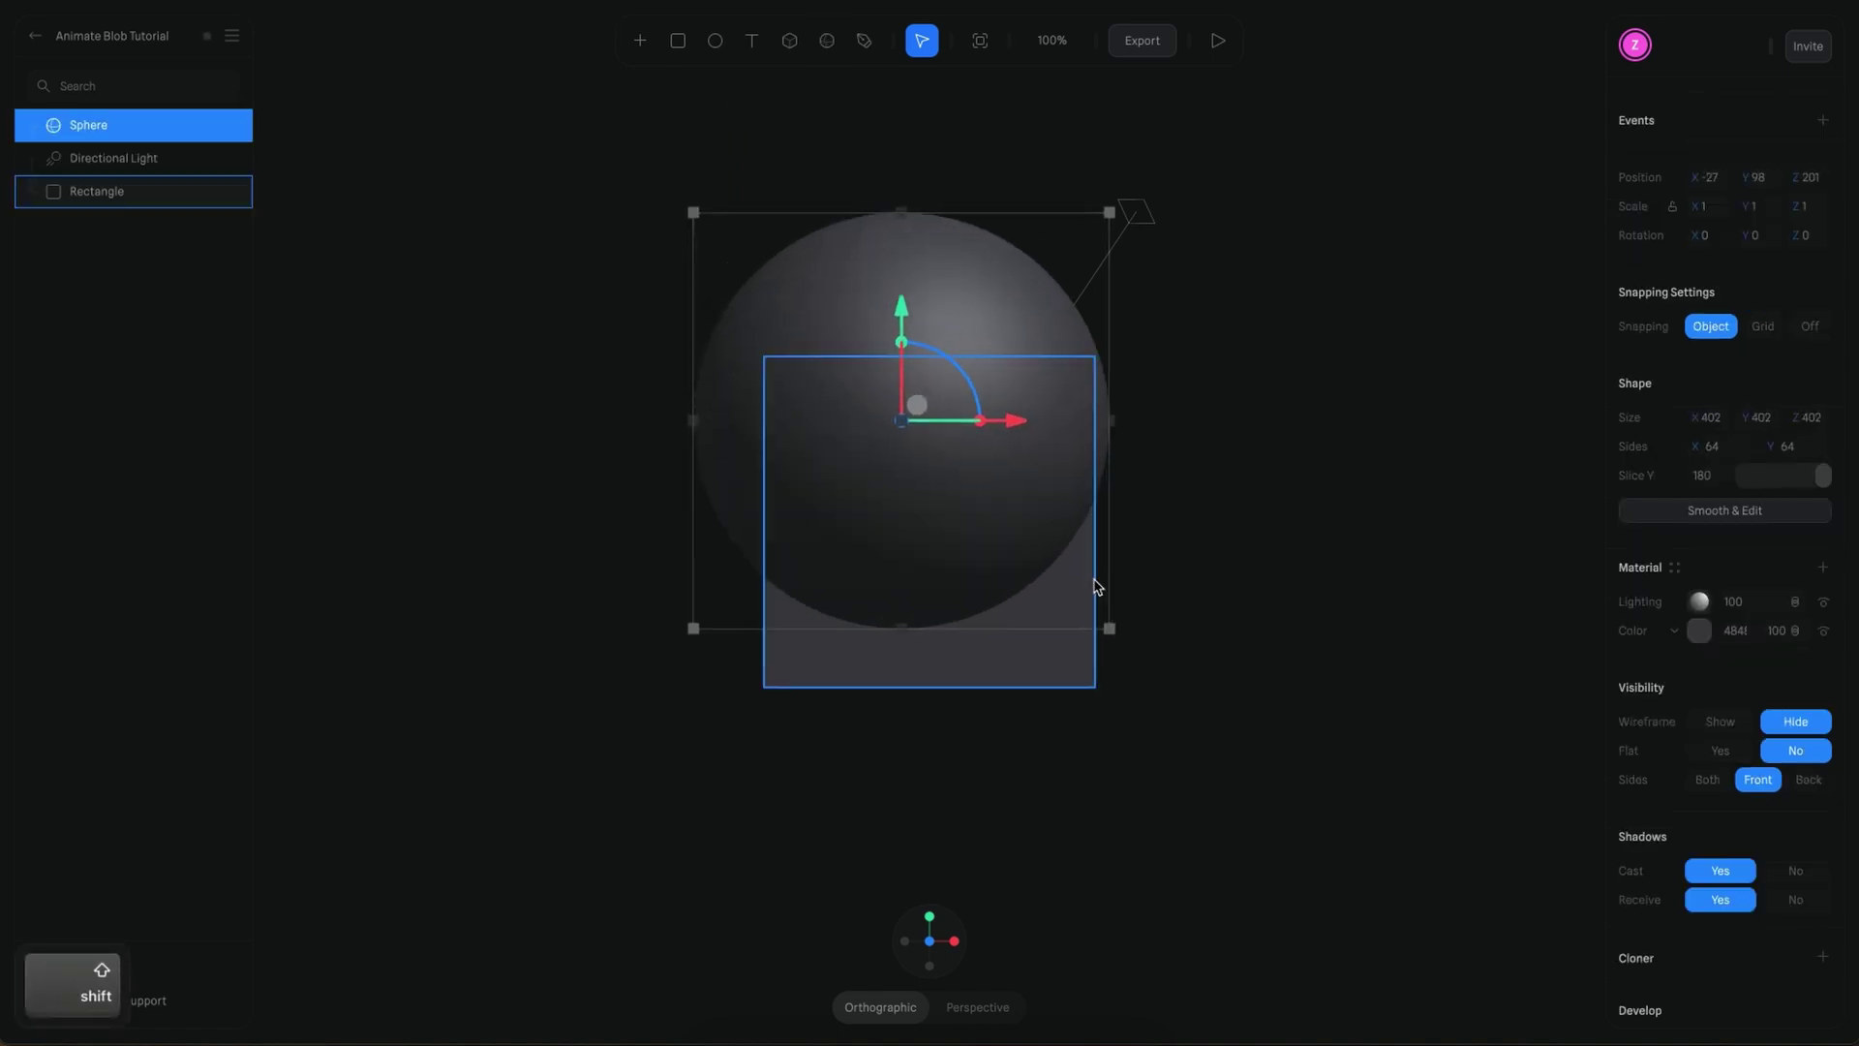
left_click(1724, 420)
type("4")
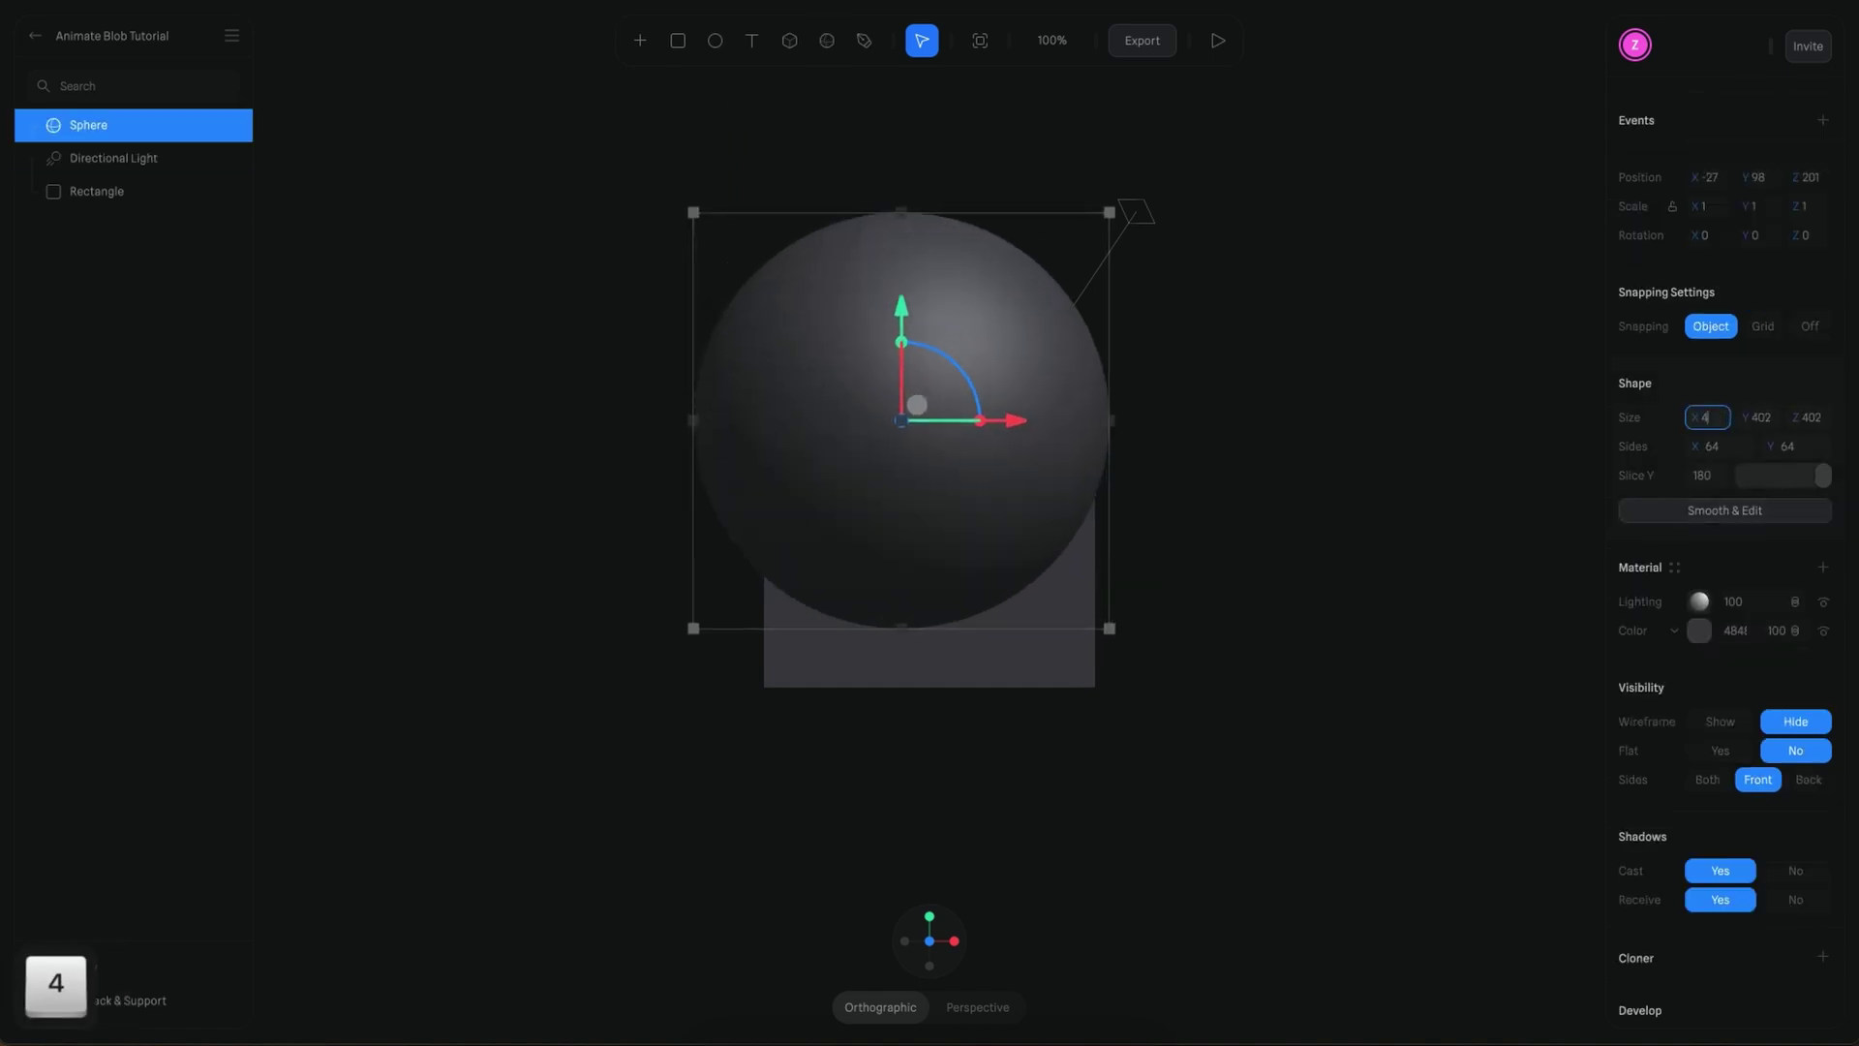
type("00")
key("Return")
left_click(1770, 420)
type("400")
key("Return")
left_click(1803, 418)
type("400")
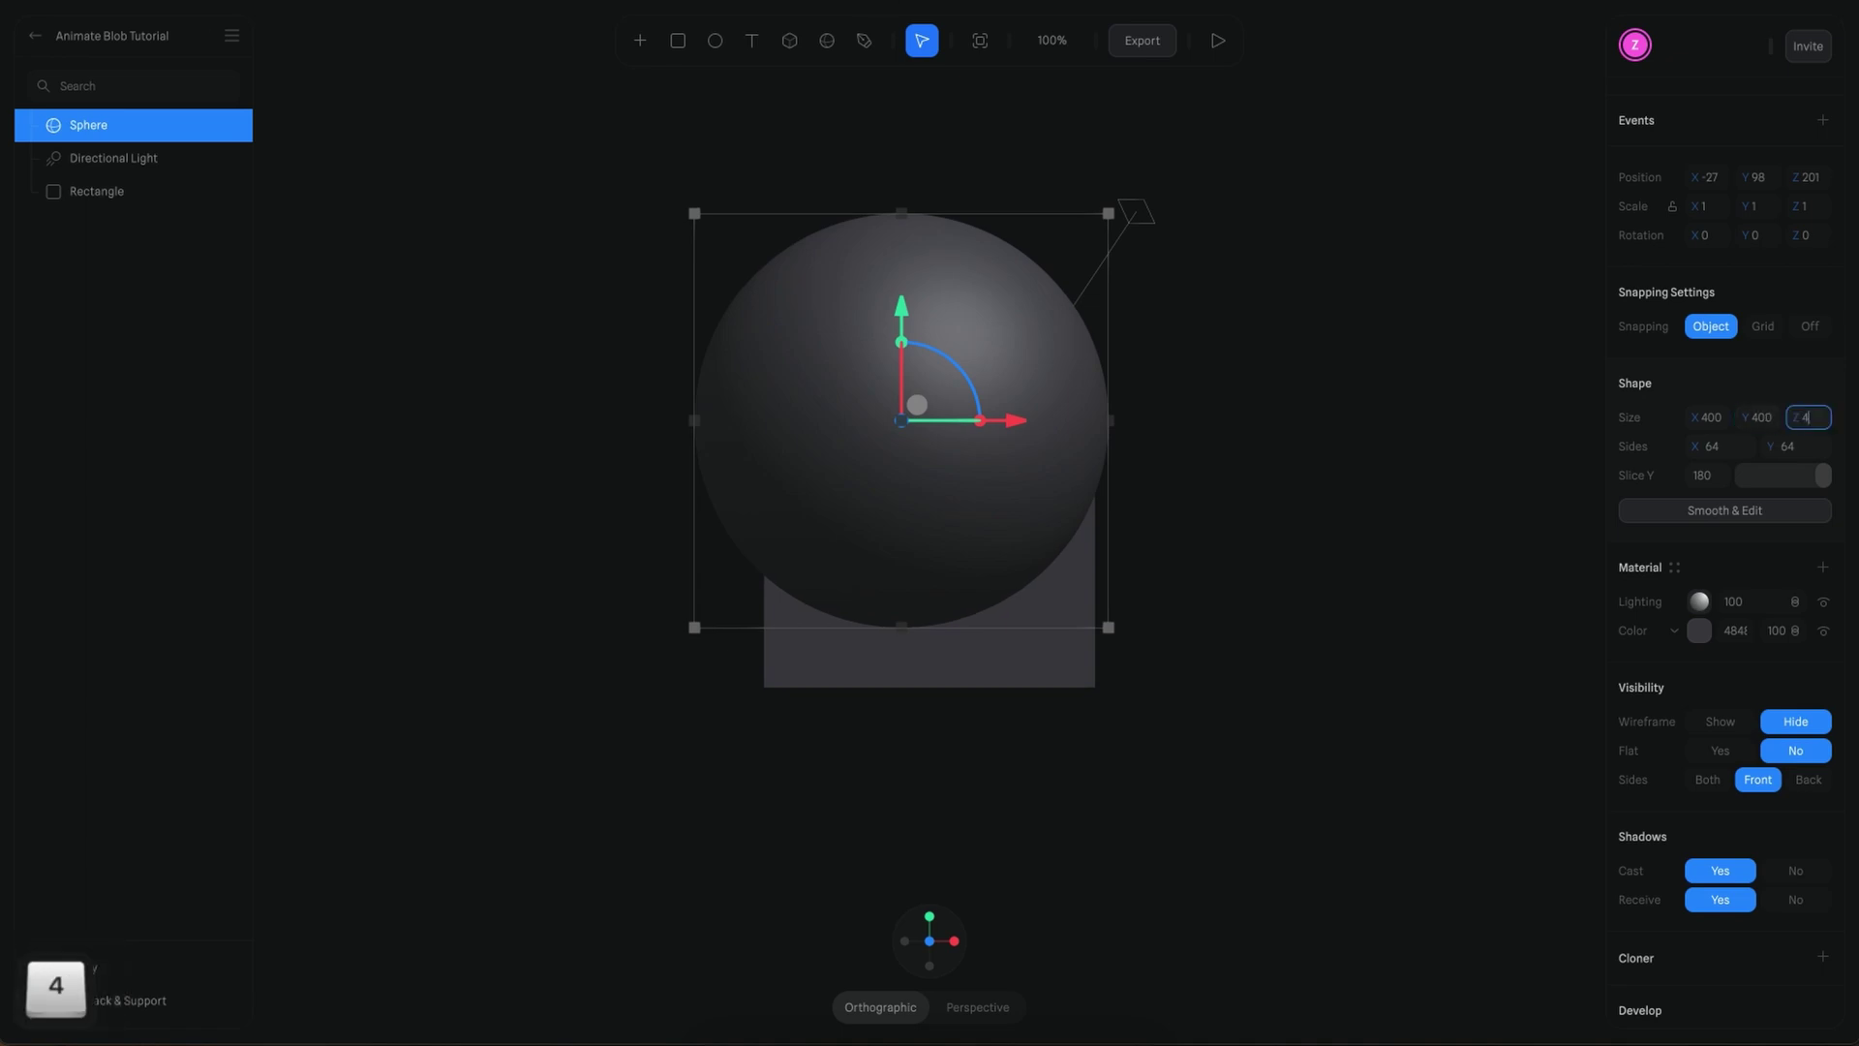
key("Return")
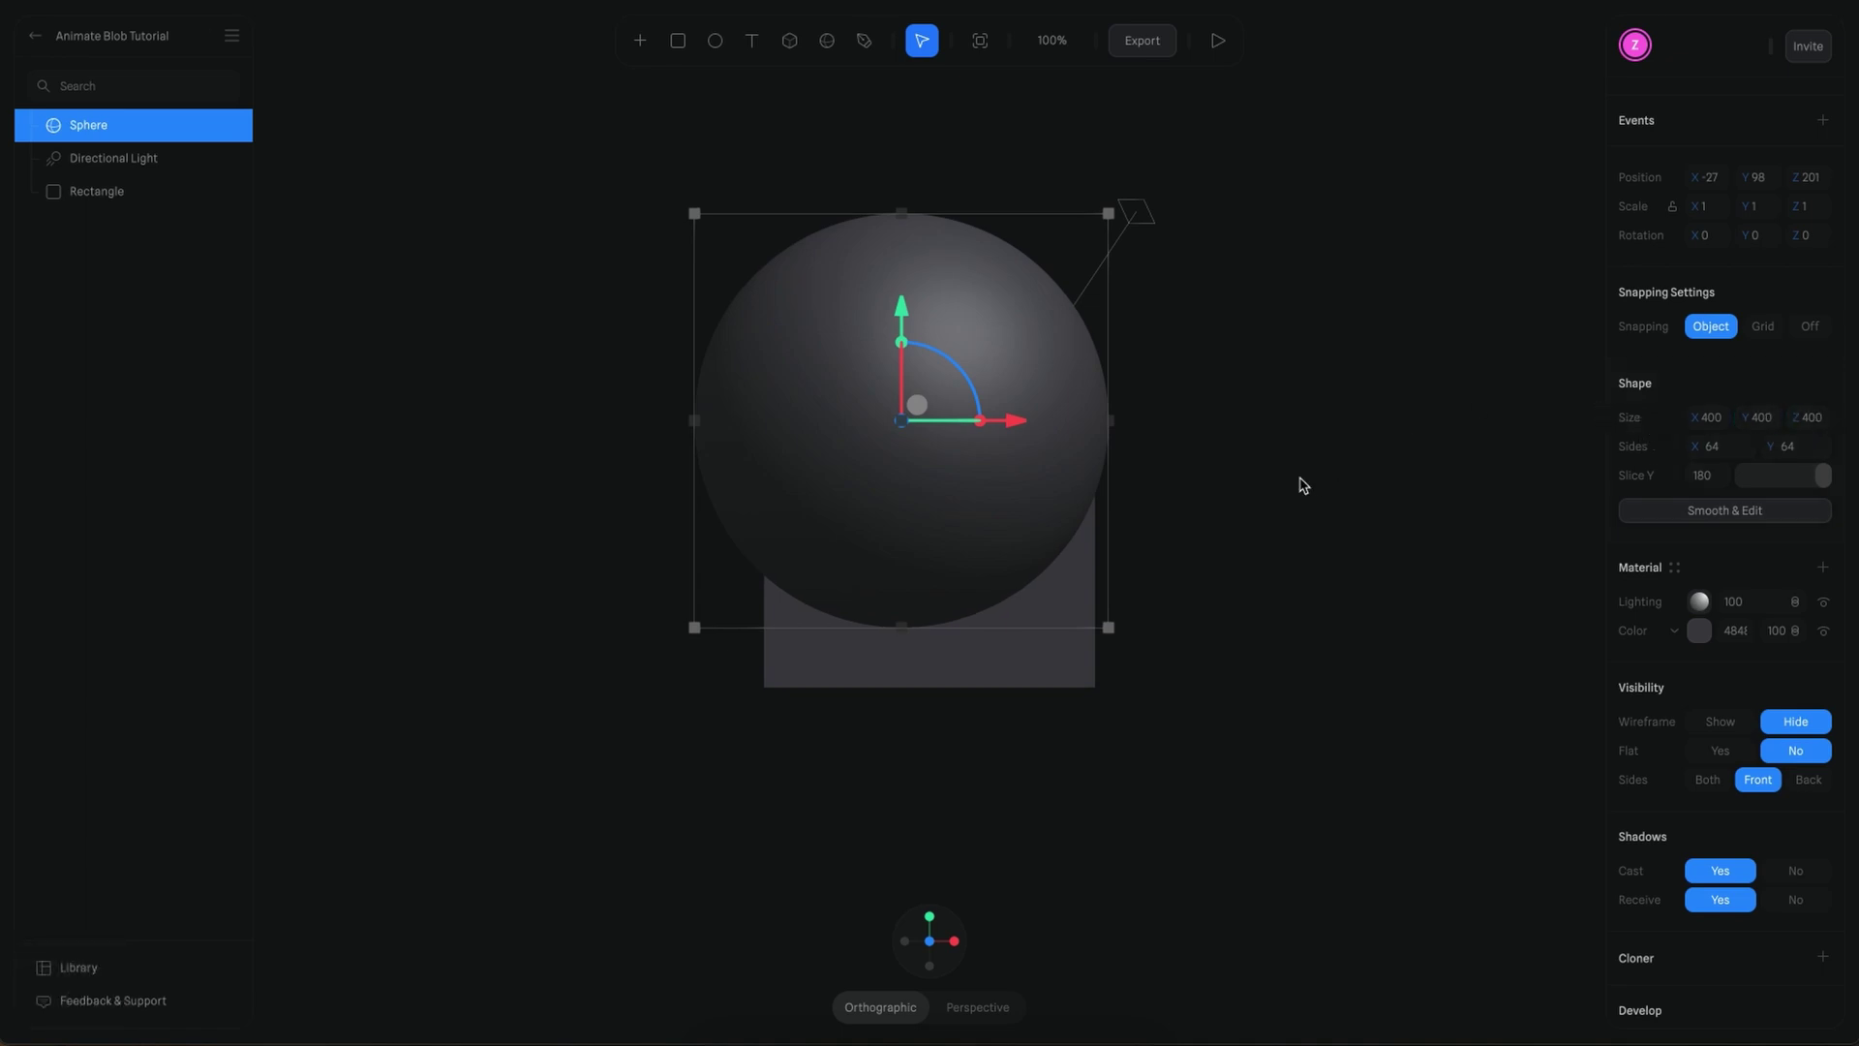
Delete the grey Rectangle and use Reset All to move the sphere to the origin.
left_click(1062, 683)
key("Delete")
left_click(966, 437)
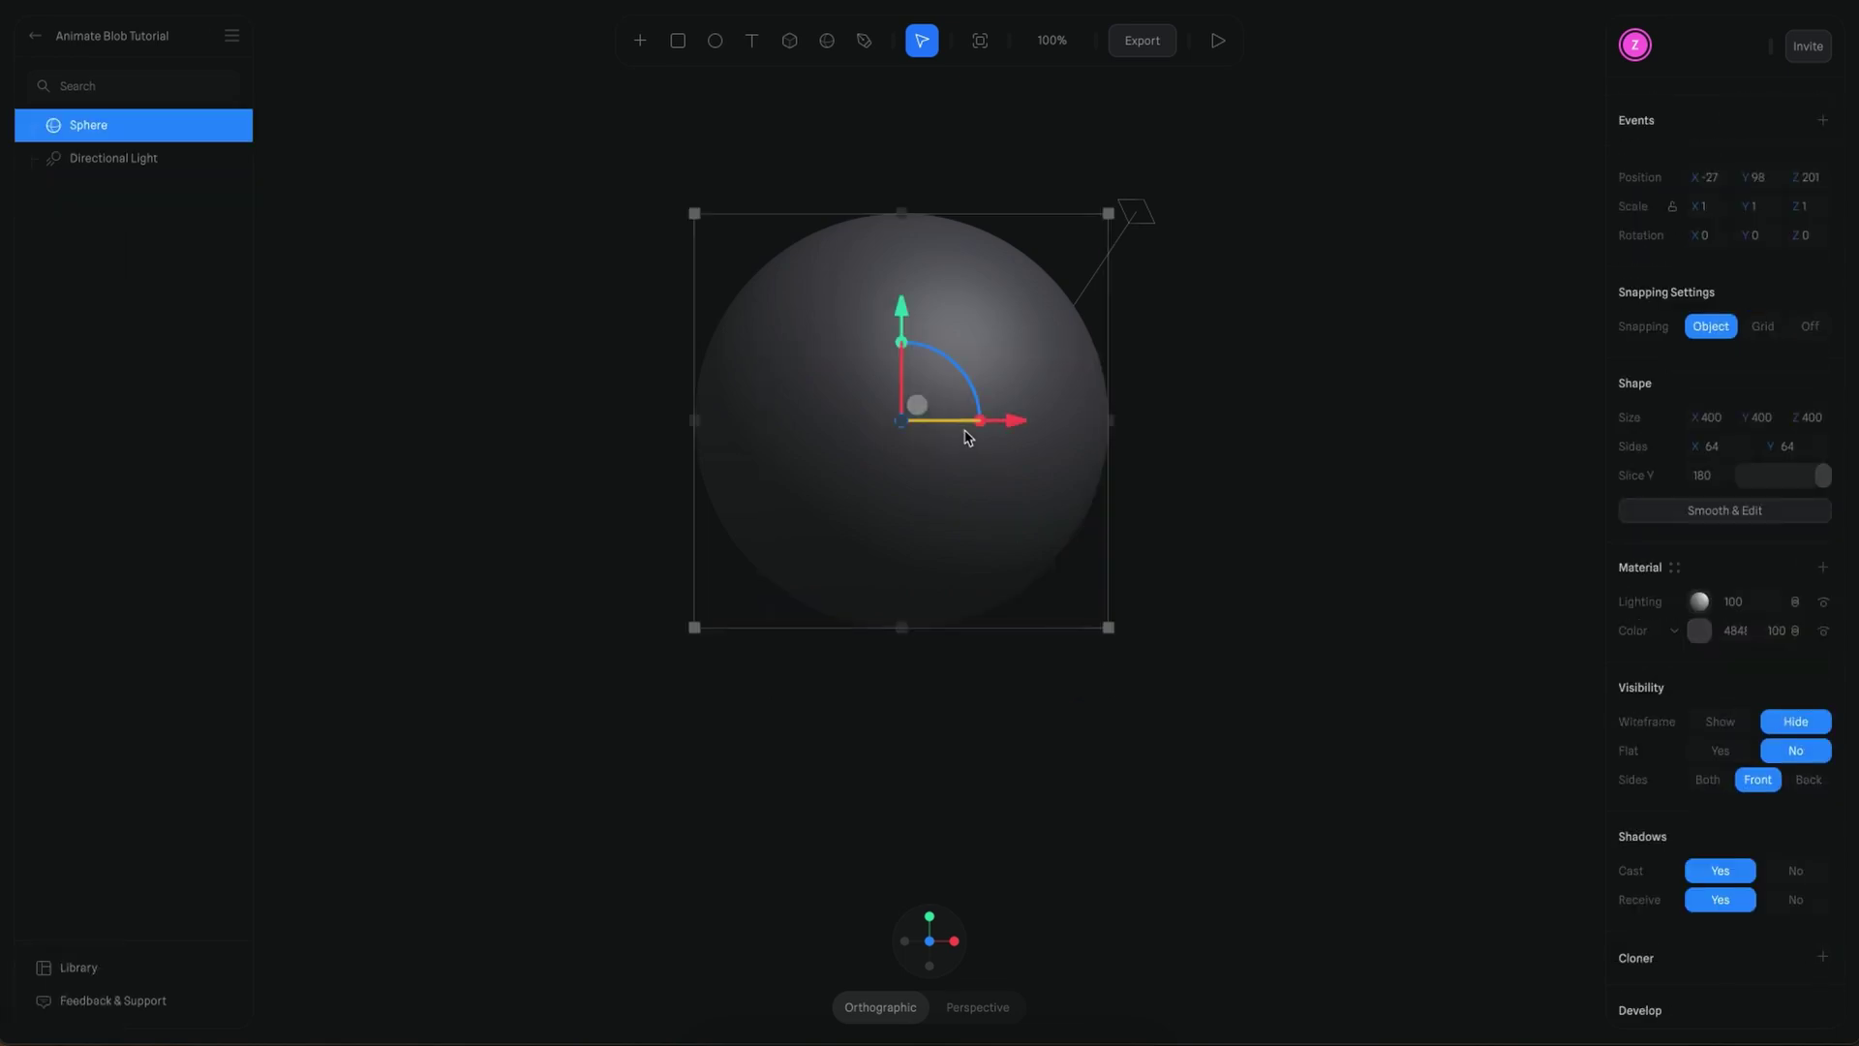
right_click(817, 338)
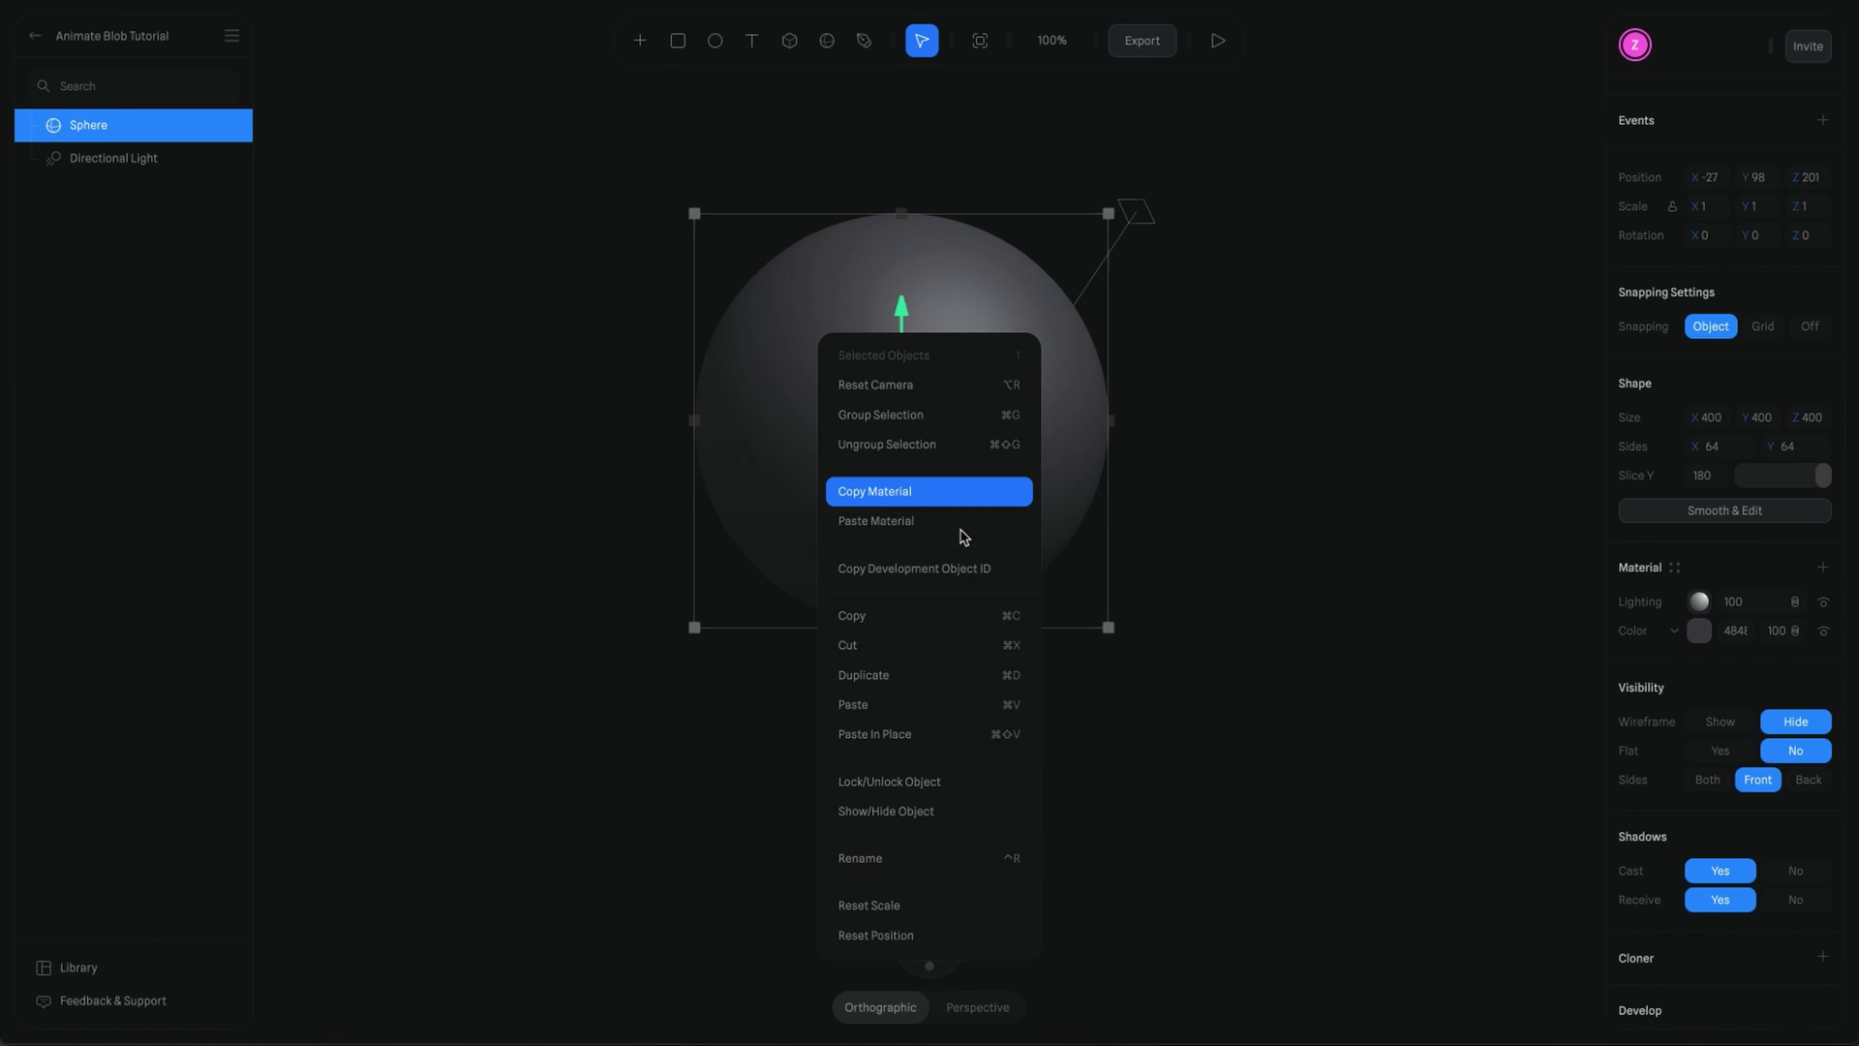
scroll(975, 563, "down", 3)
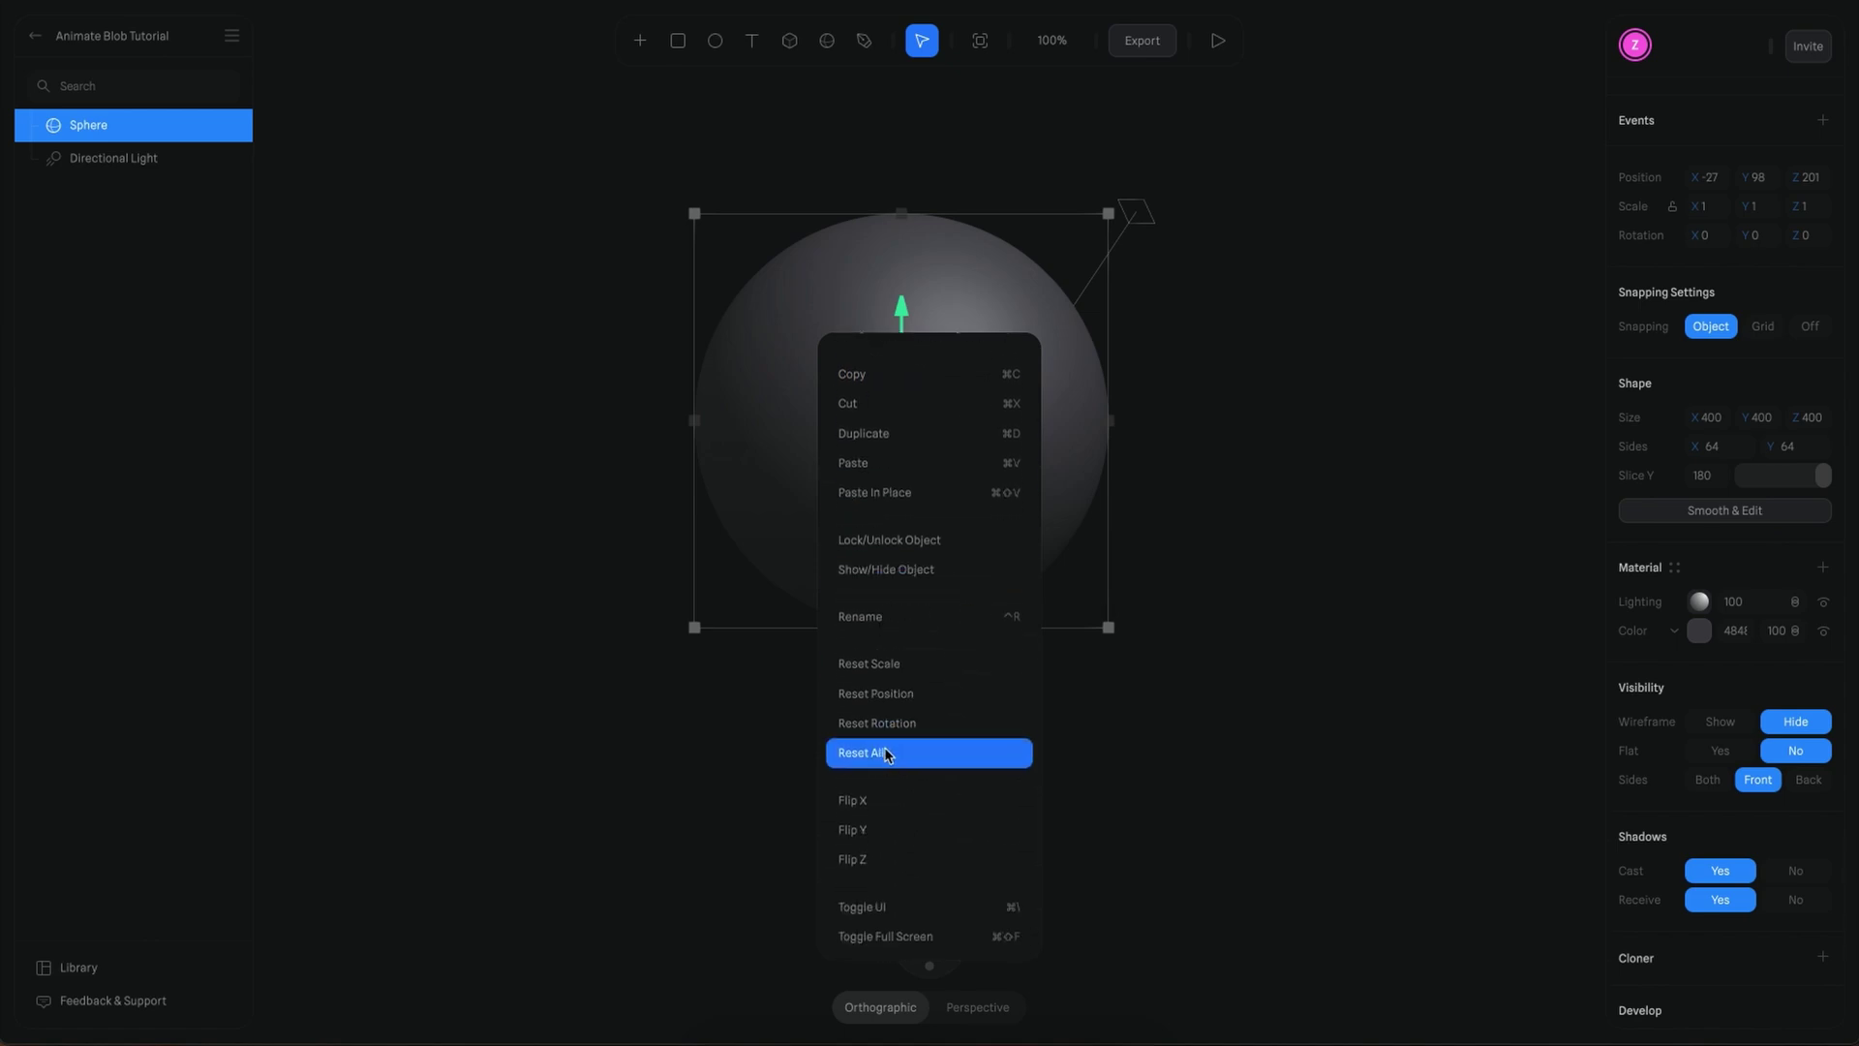
left_click(889, 752)
key("super+minus")
key("super+equal")
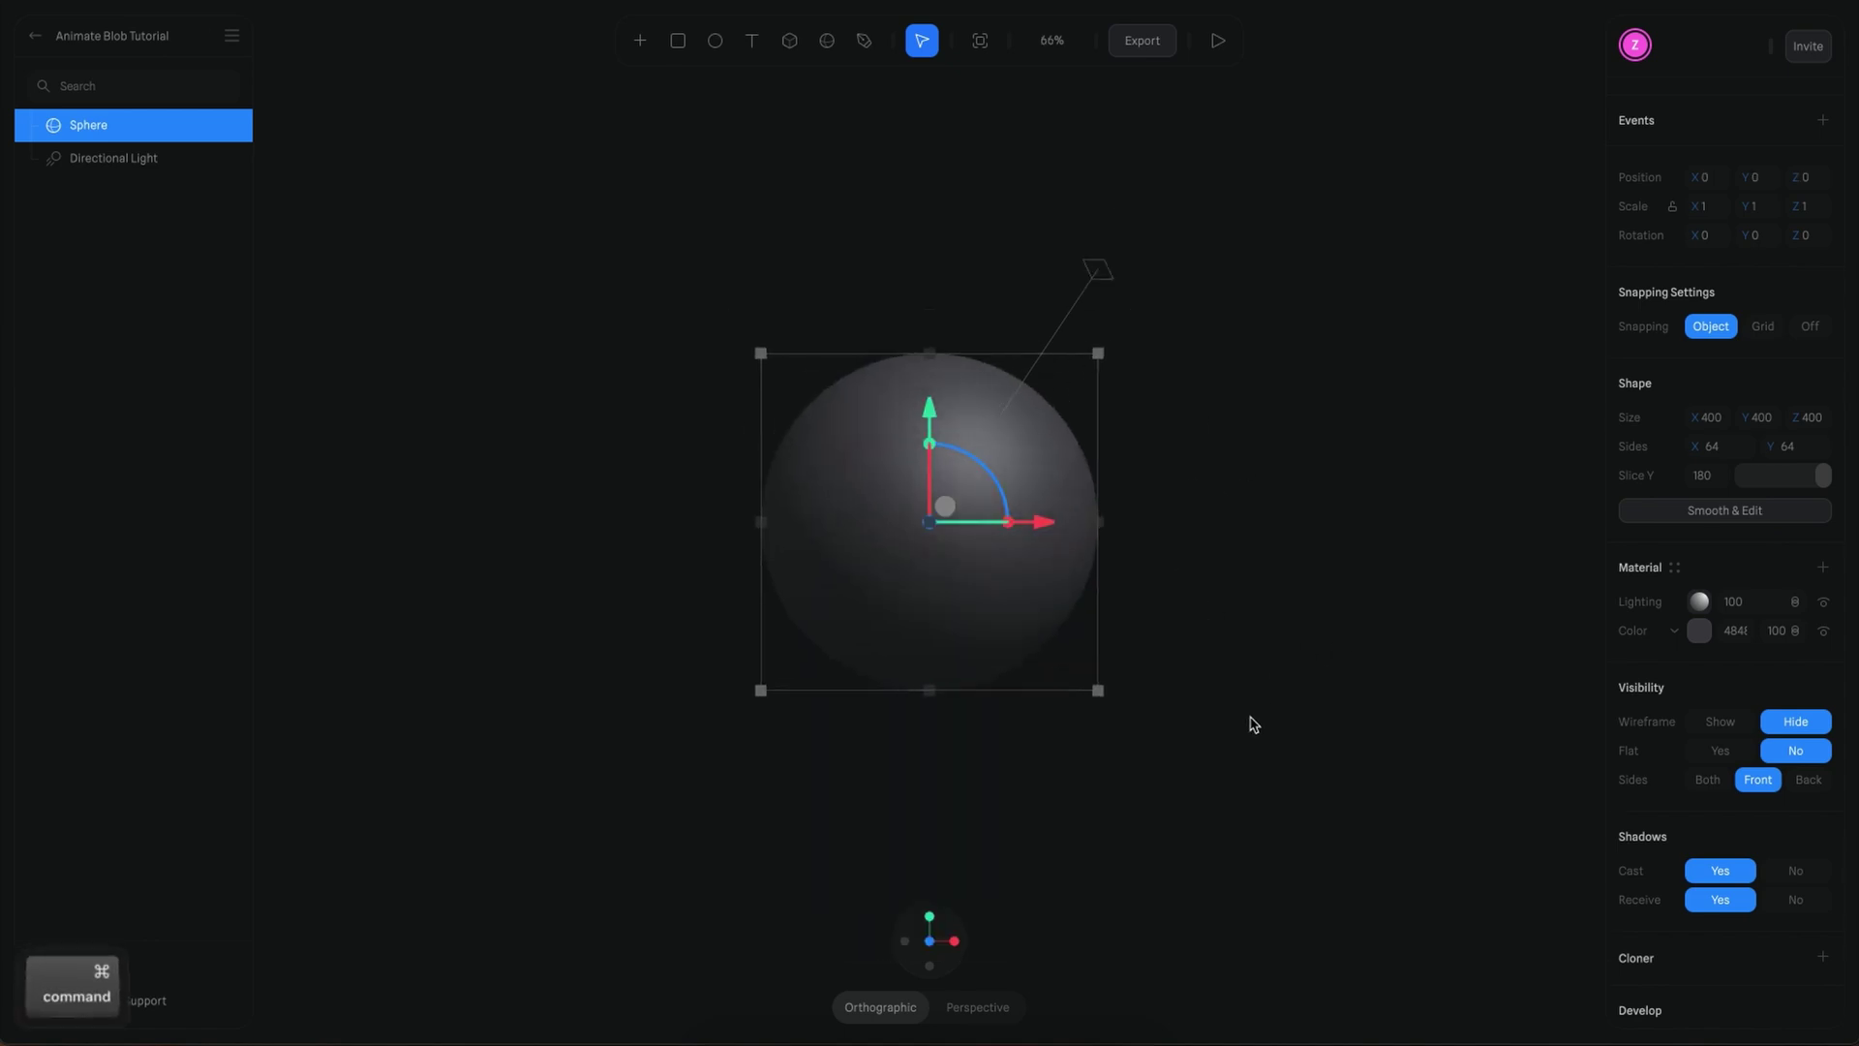
Deselect the sphere and paste #E3EAFF as the scene's BG Color.
left_click(1170, 490)
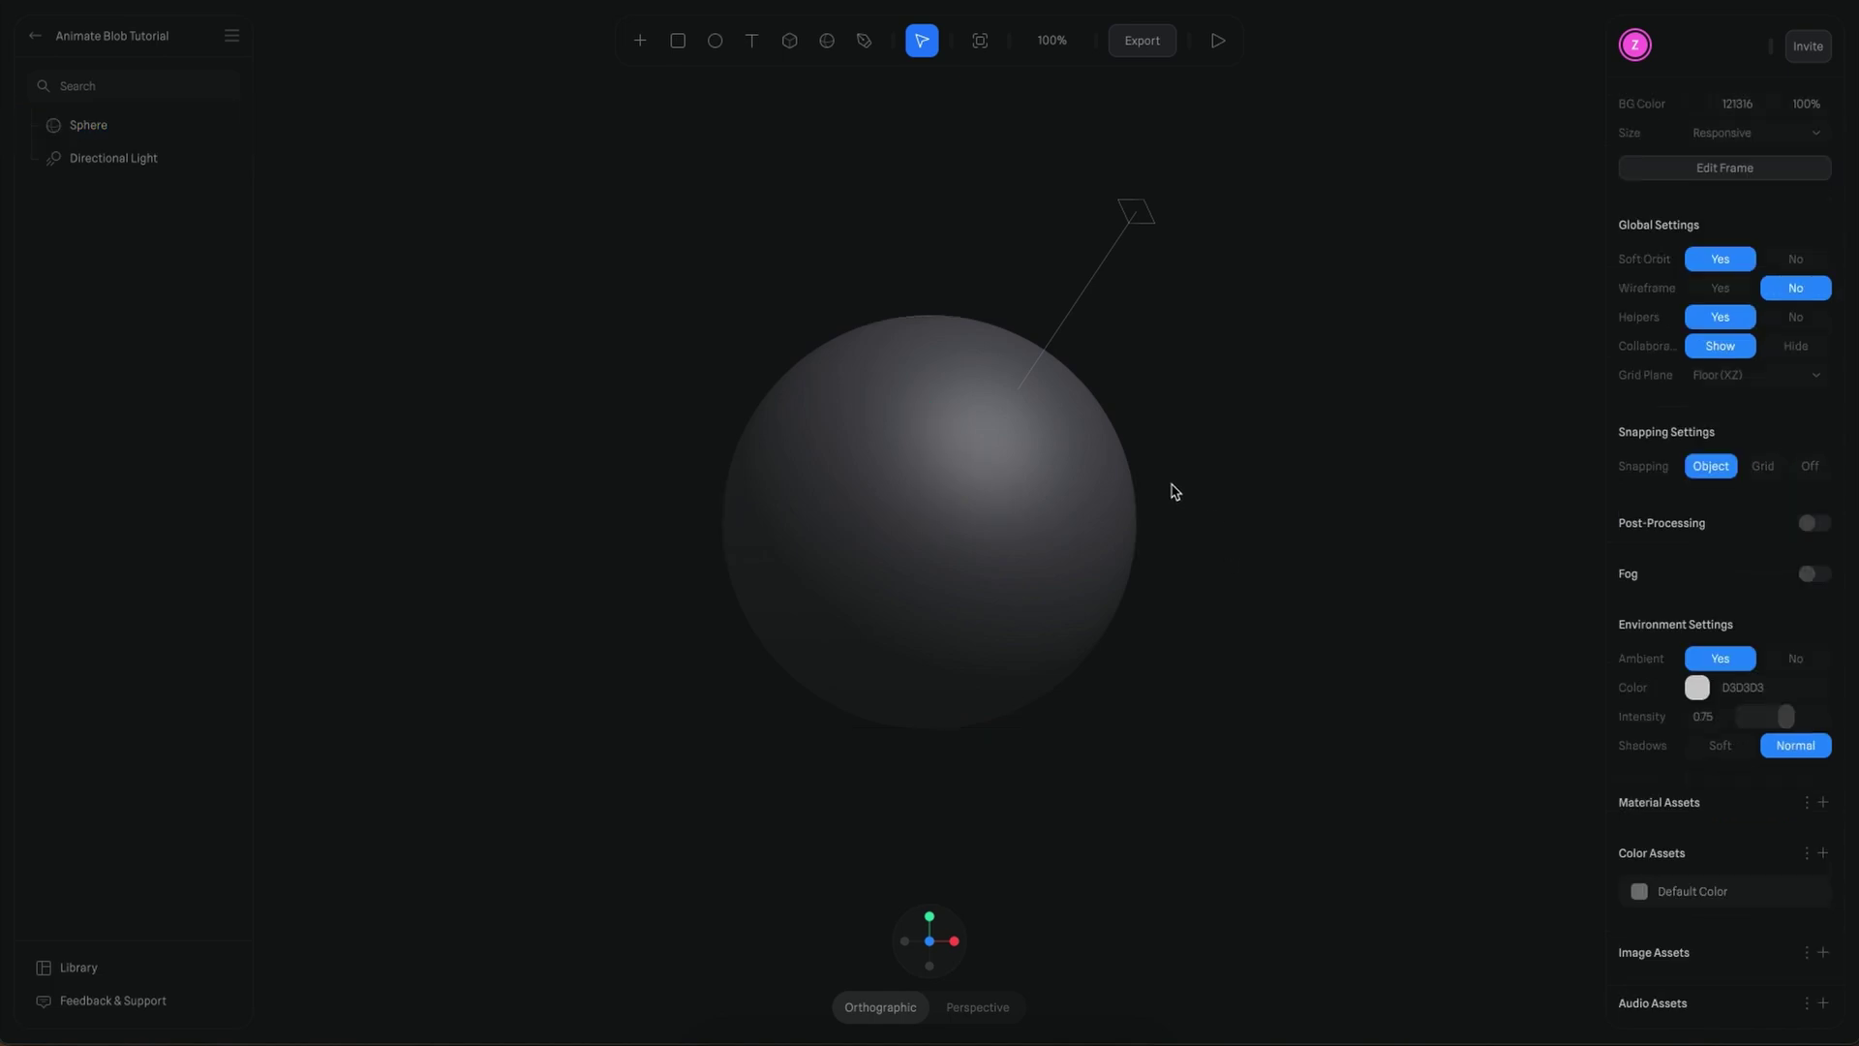
key("alt+r")
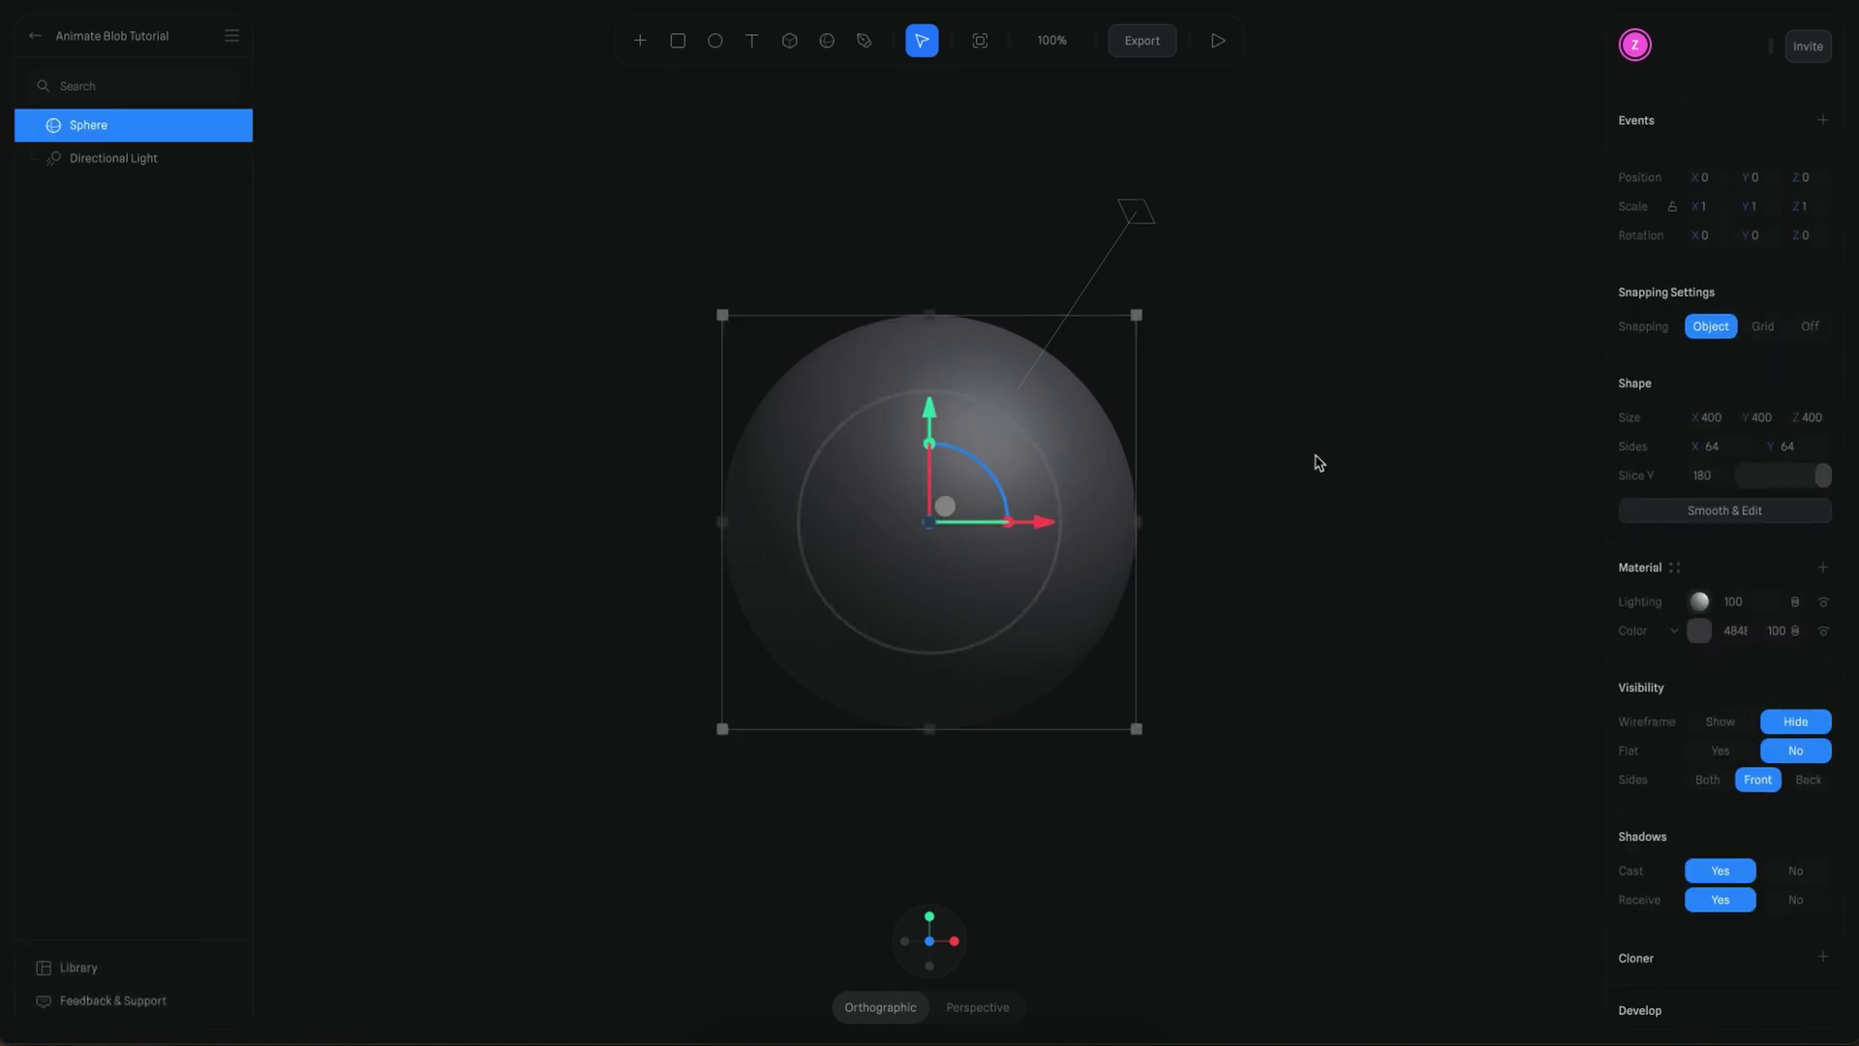
left_click(1319, 459, "super")
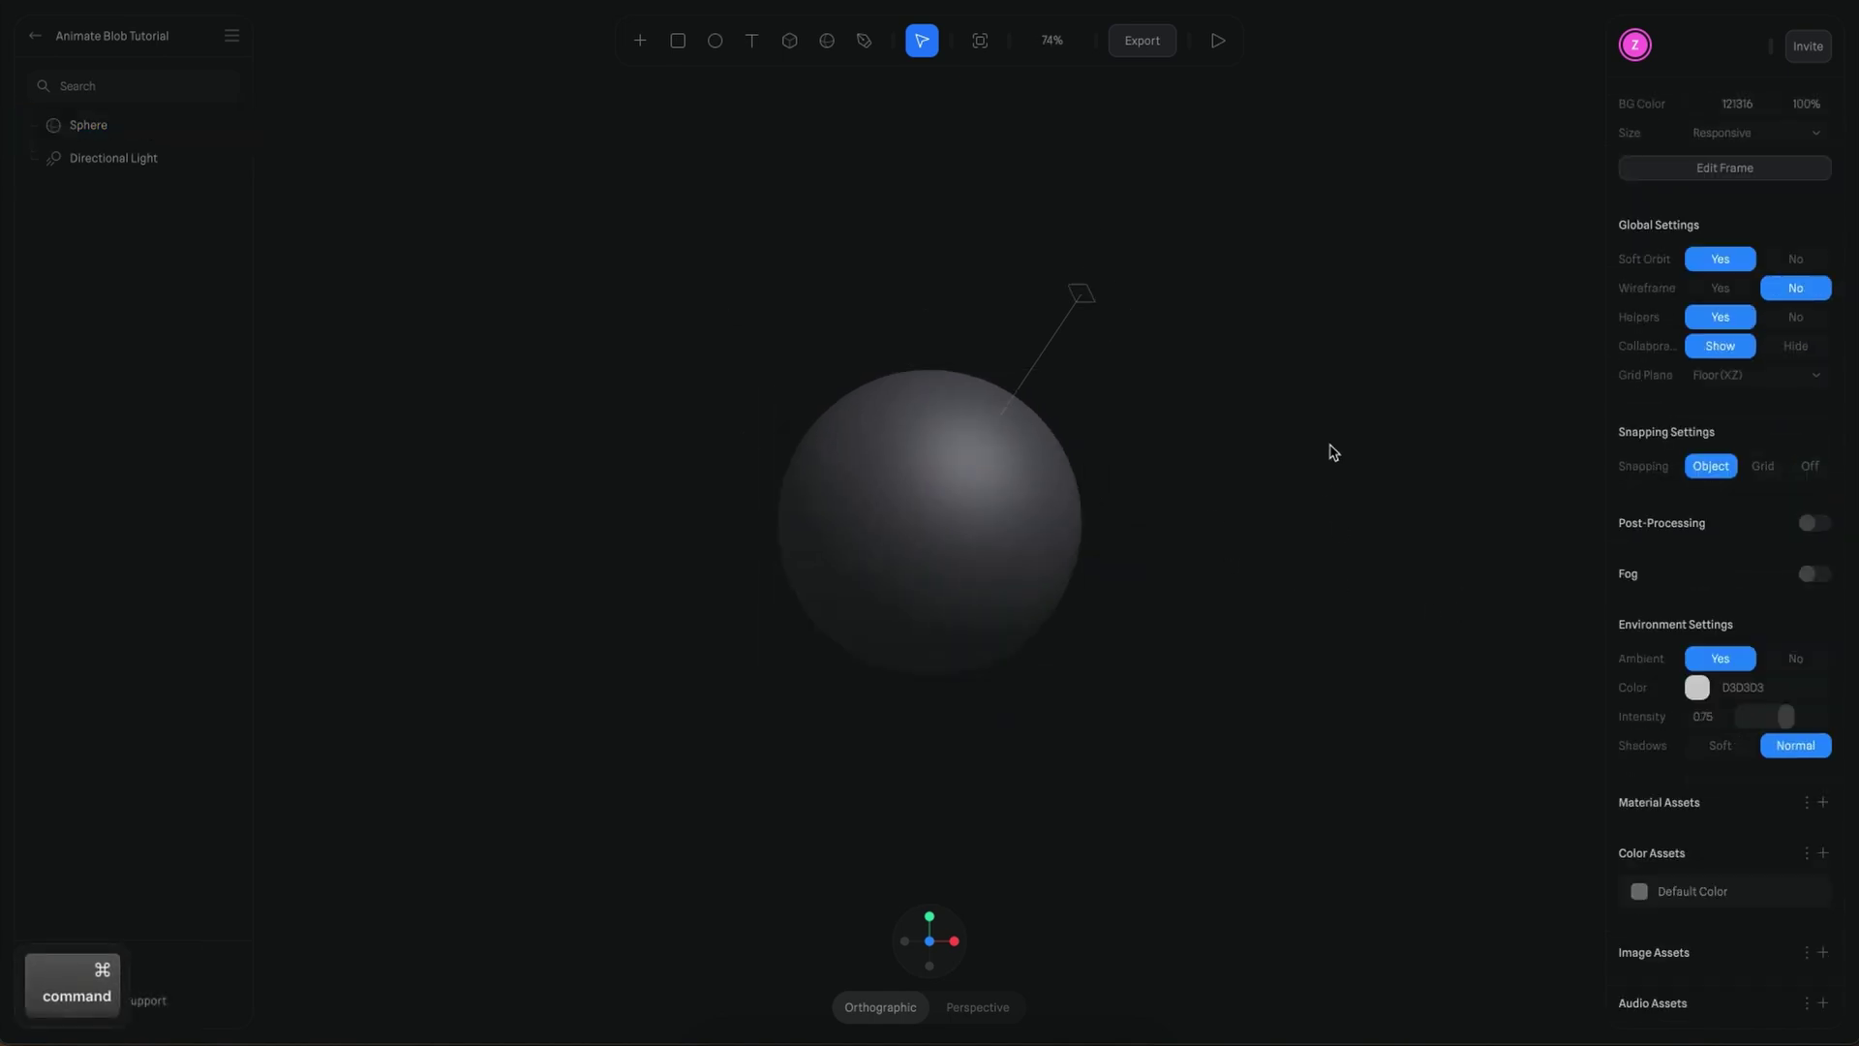
left_click(1696, 229)
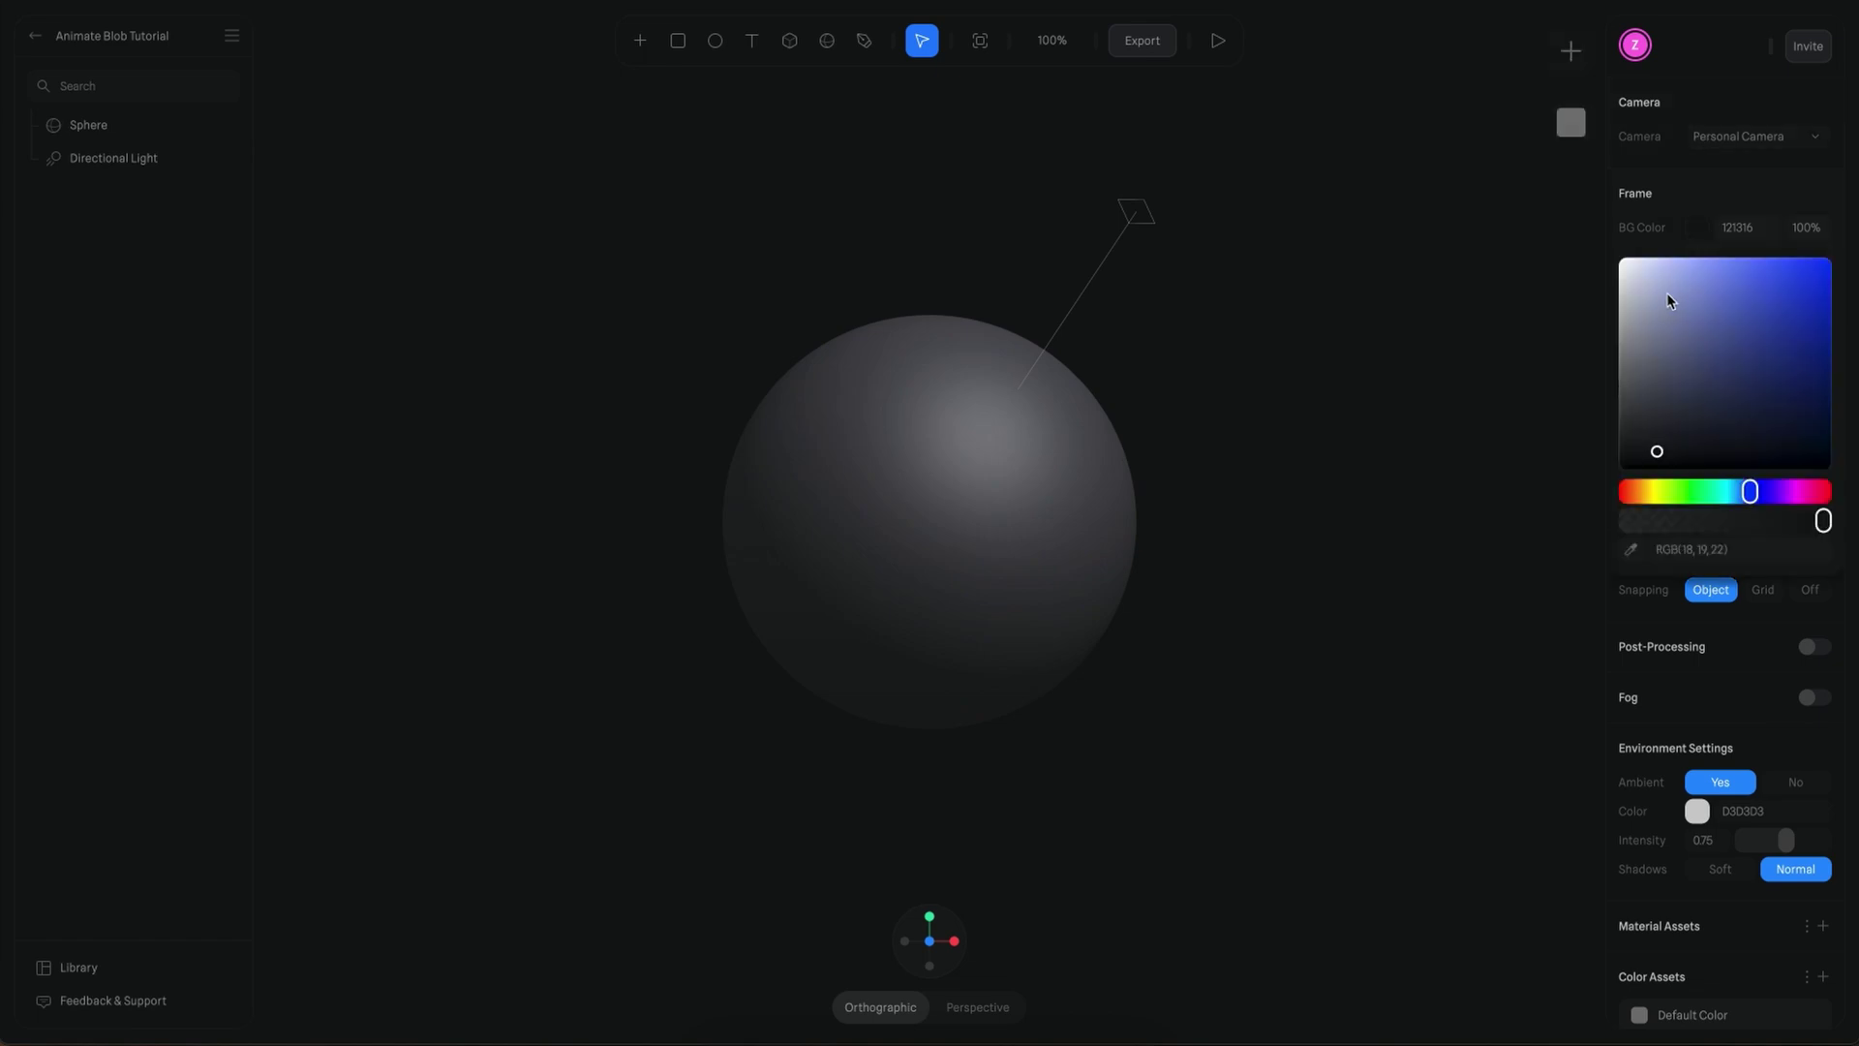
left_click_drag(1666, 293, 1634, 273)
left_click(1744, 226)
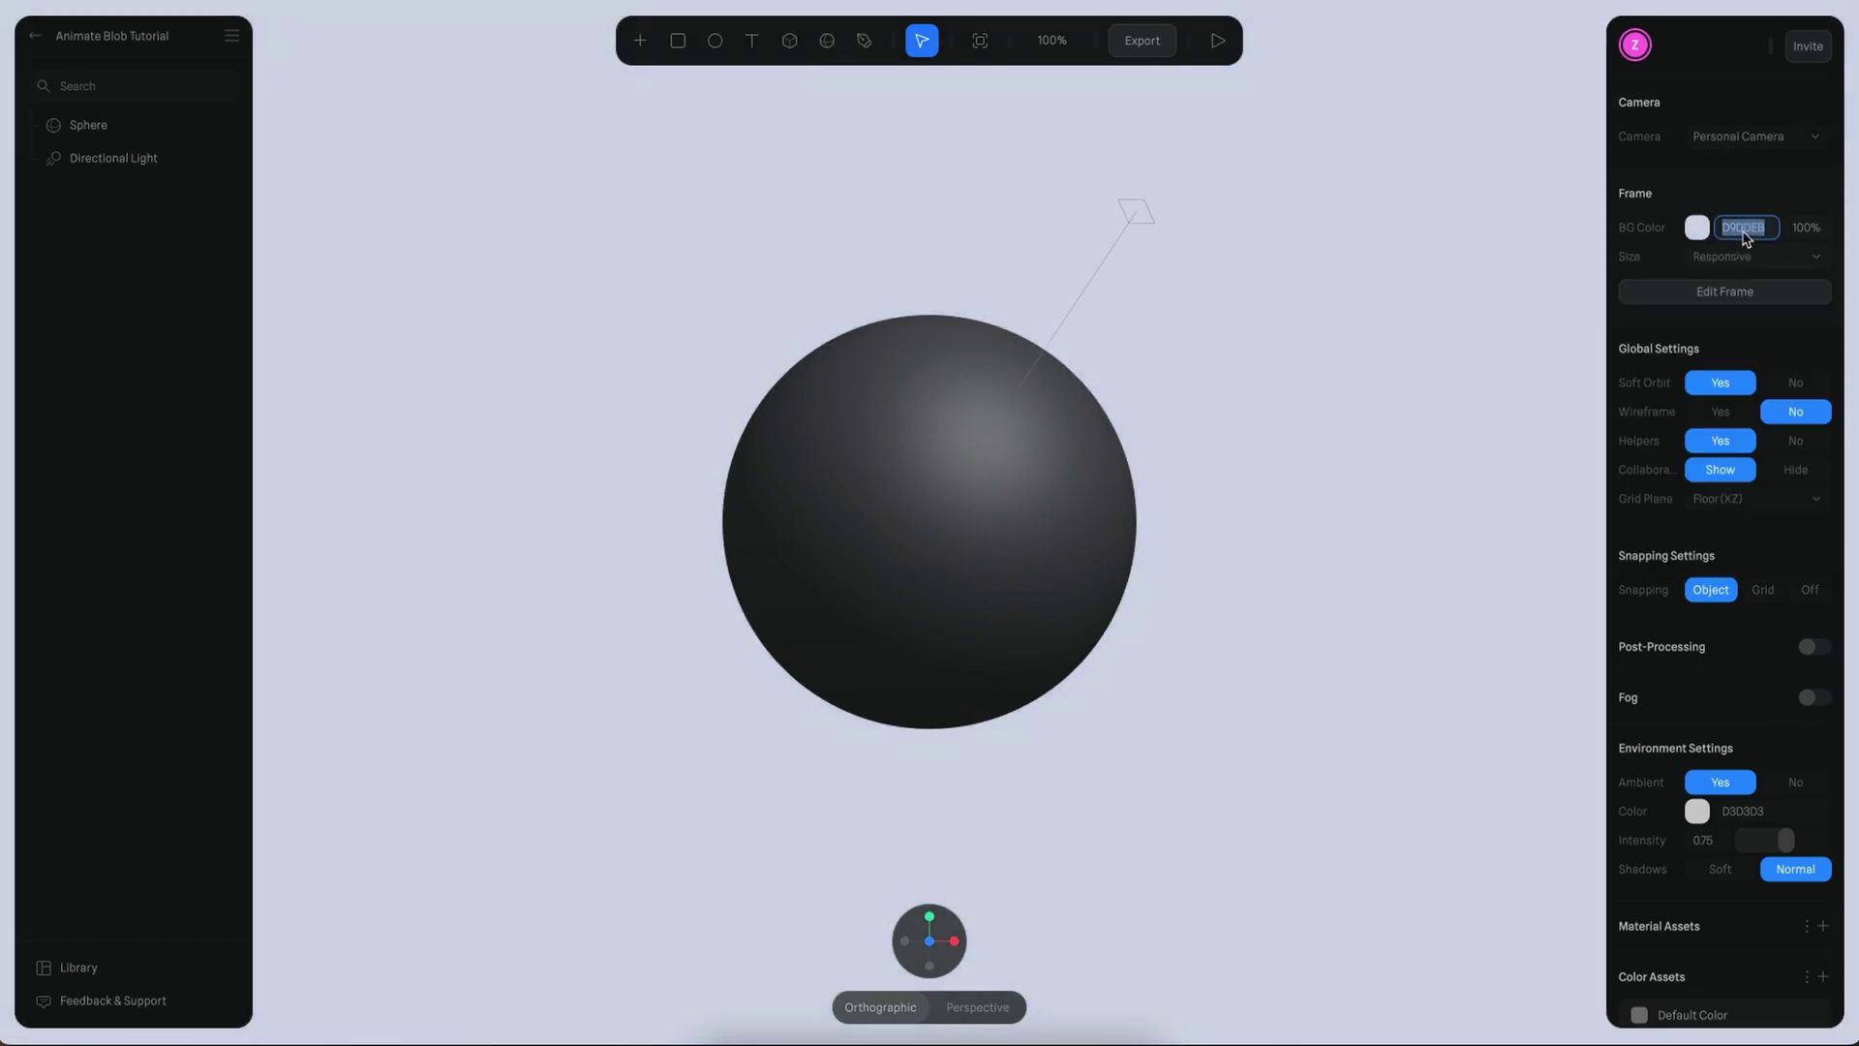
type("E3EAFF")
key("Return")
left_click(1696, 228)
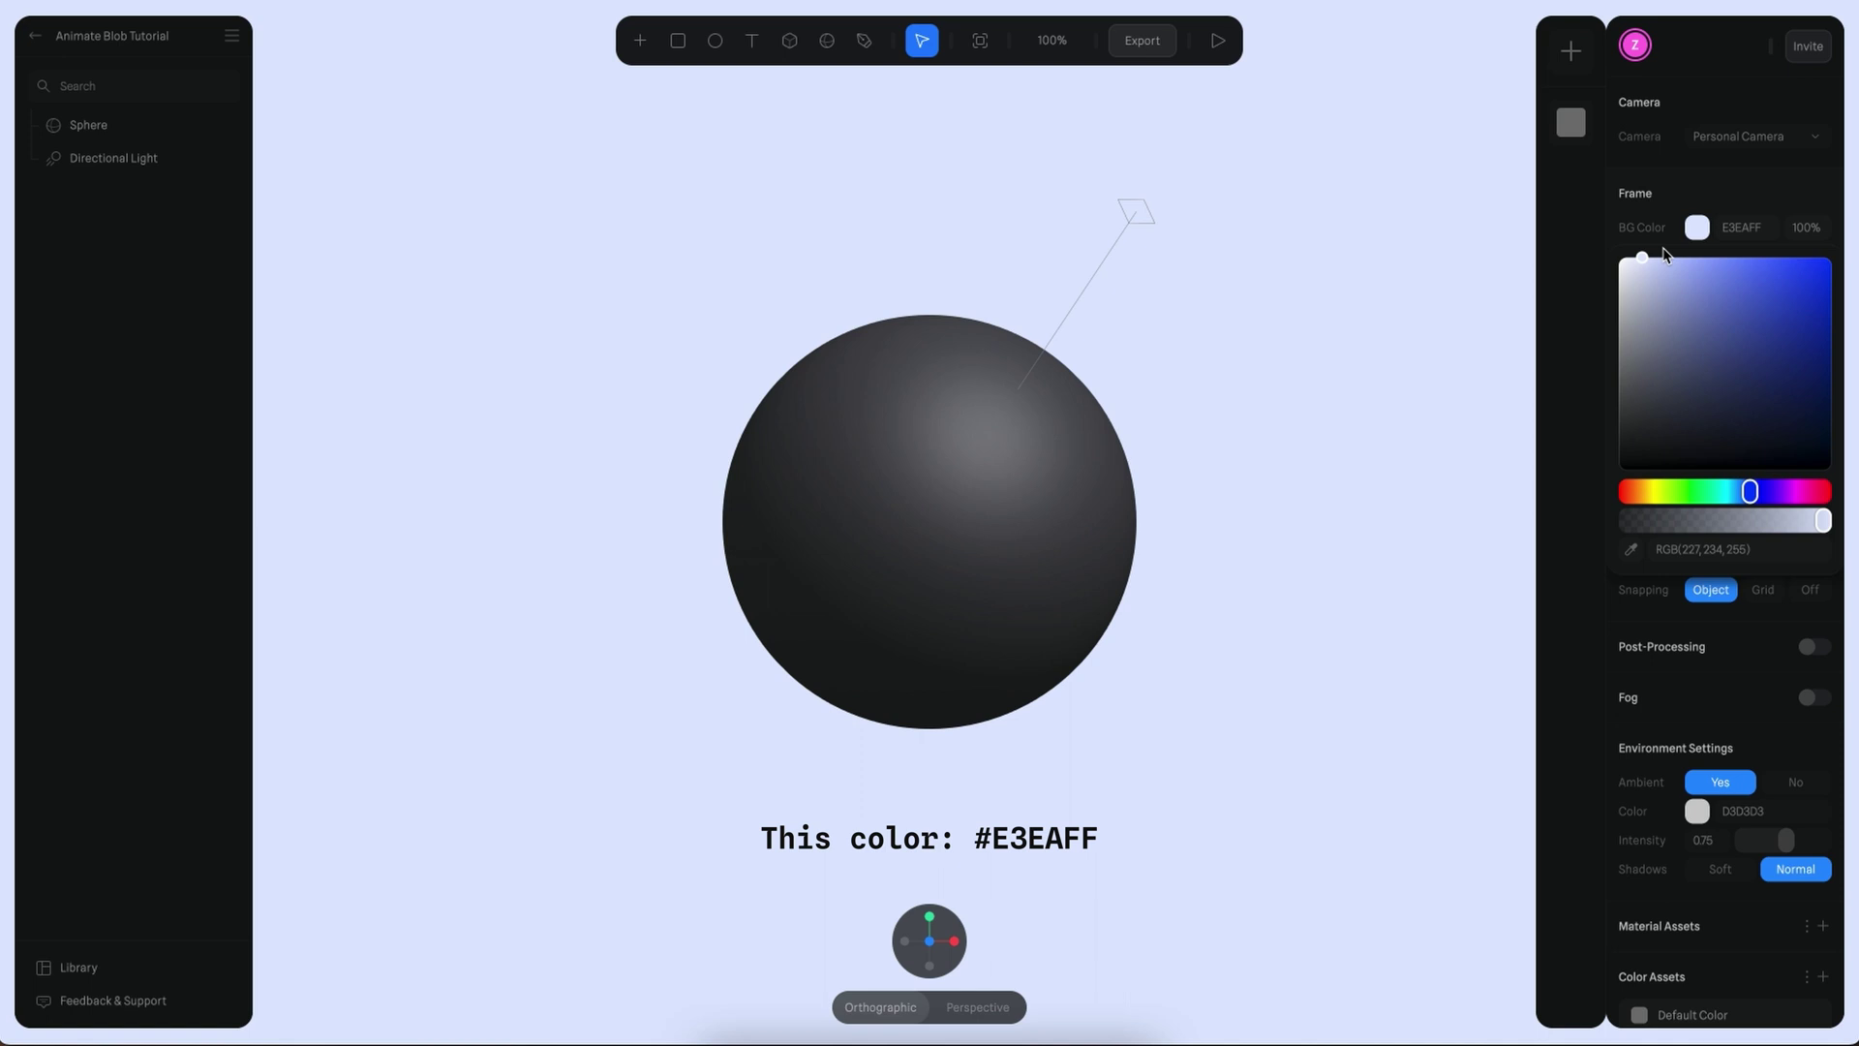
left_click(1029, 428)
scroll(1287, 436, "up", 2, "super")
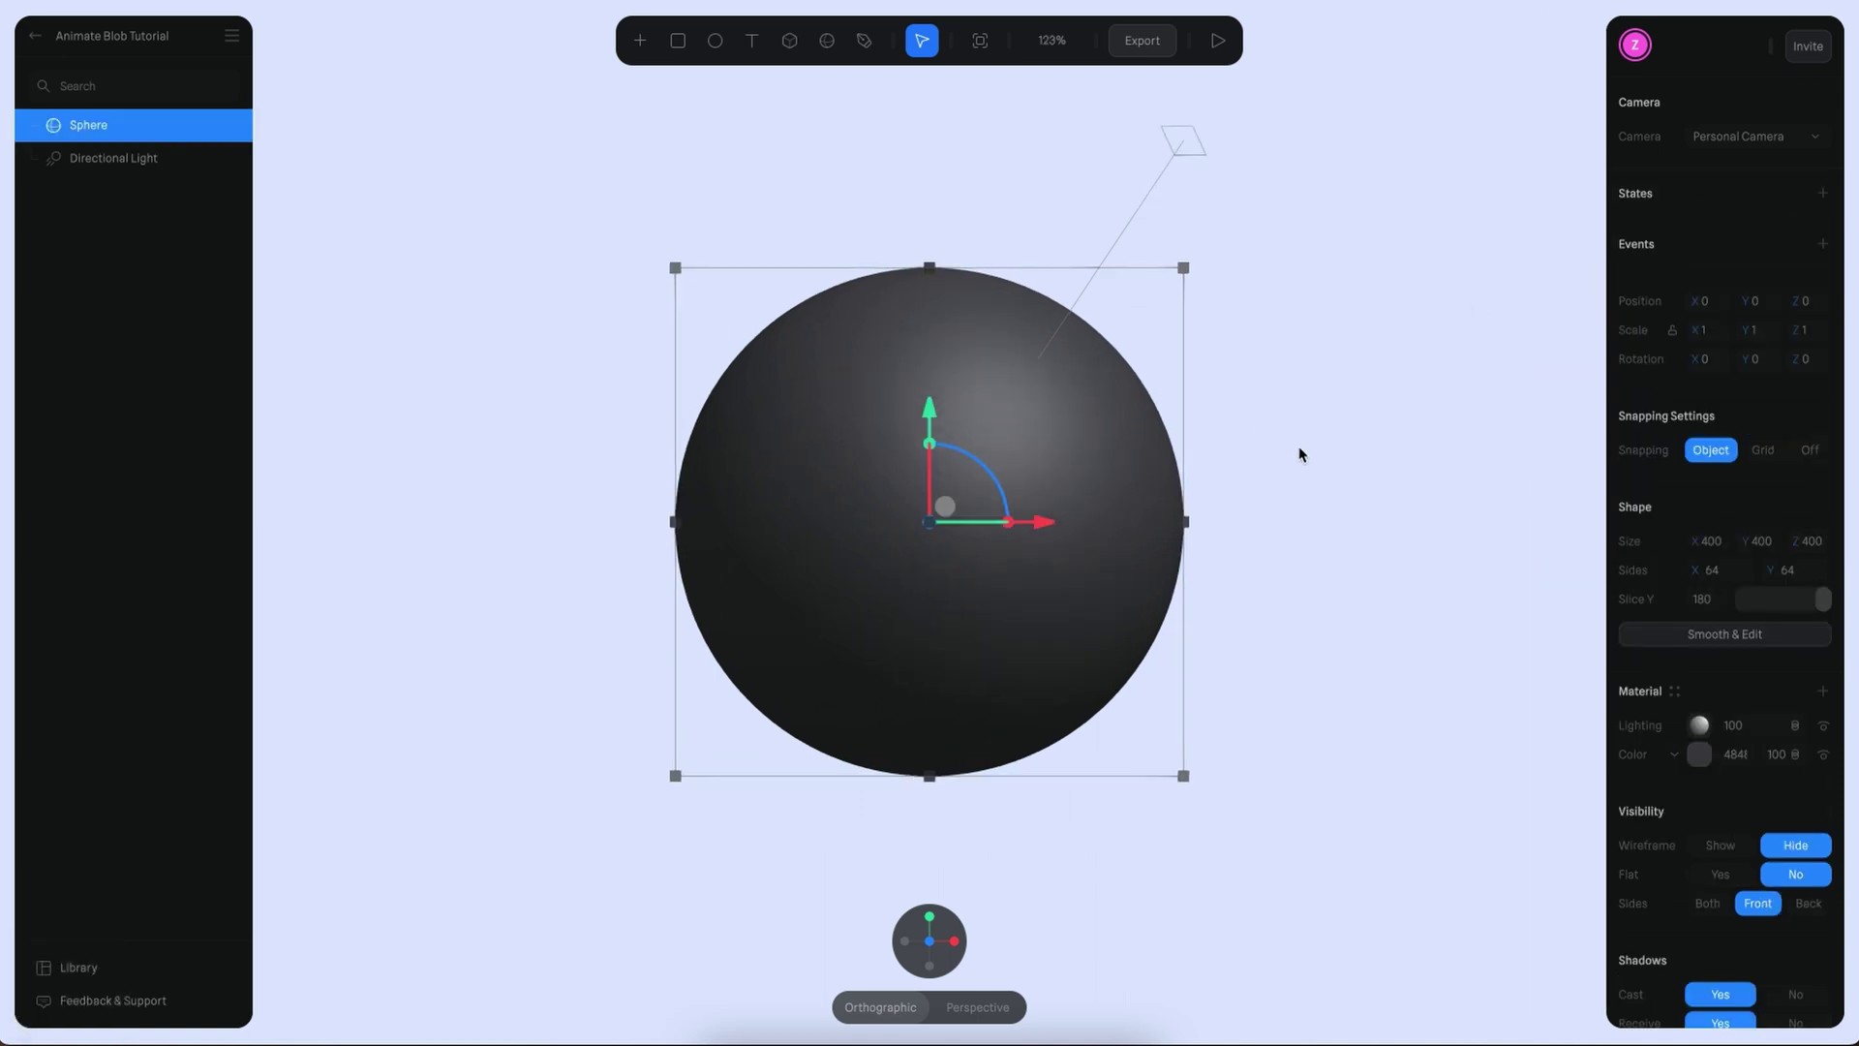
Add a Displace layer to the sphere's material with amount 100.
left_click(1824, 692)
left_click(1681, 728)
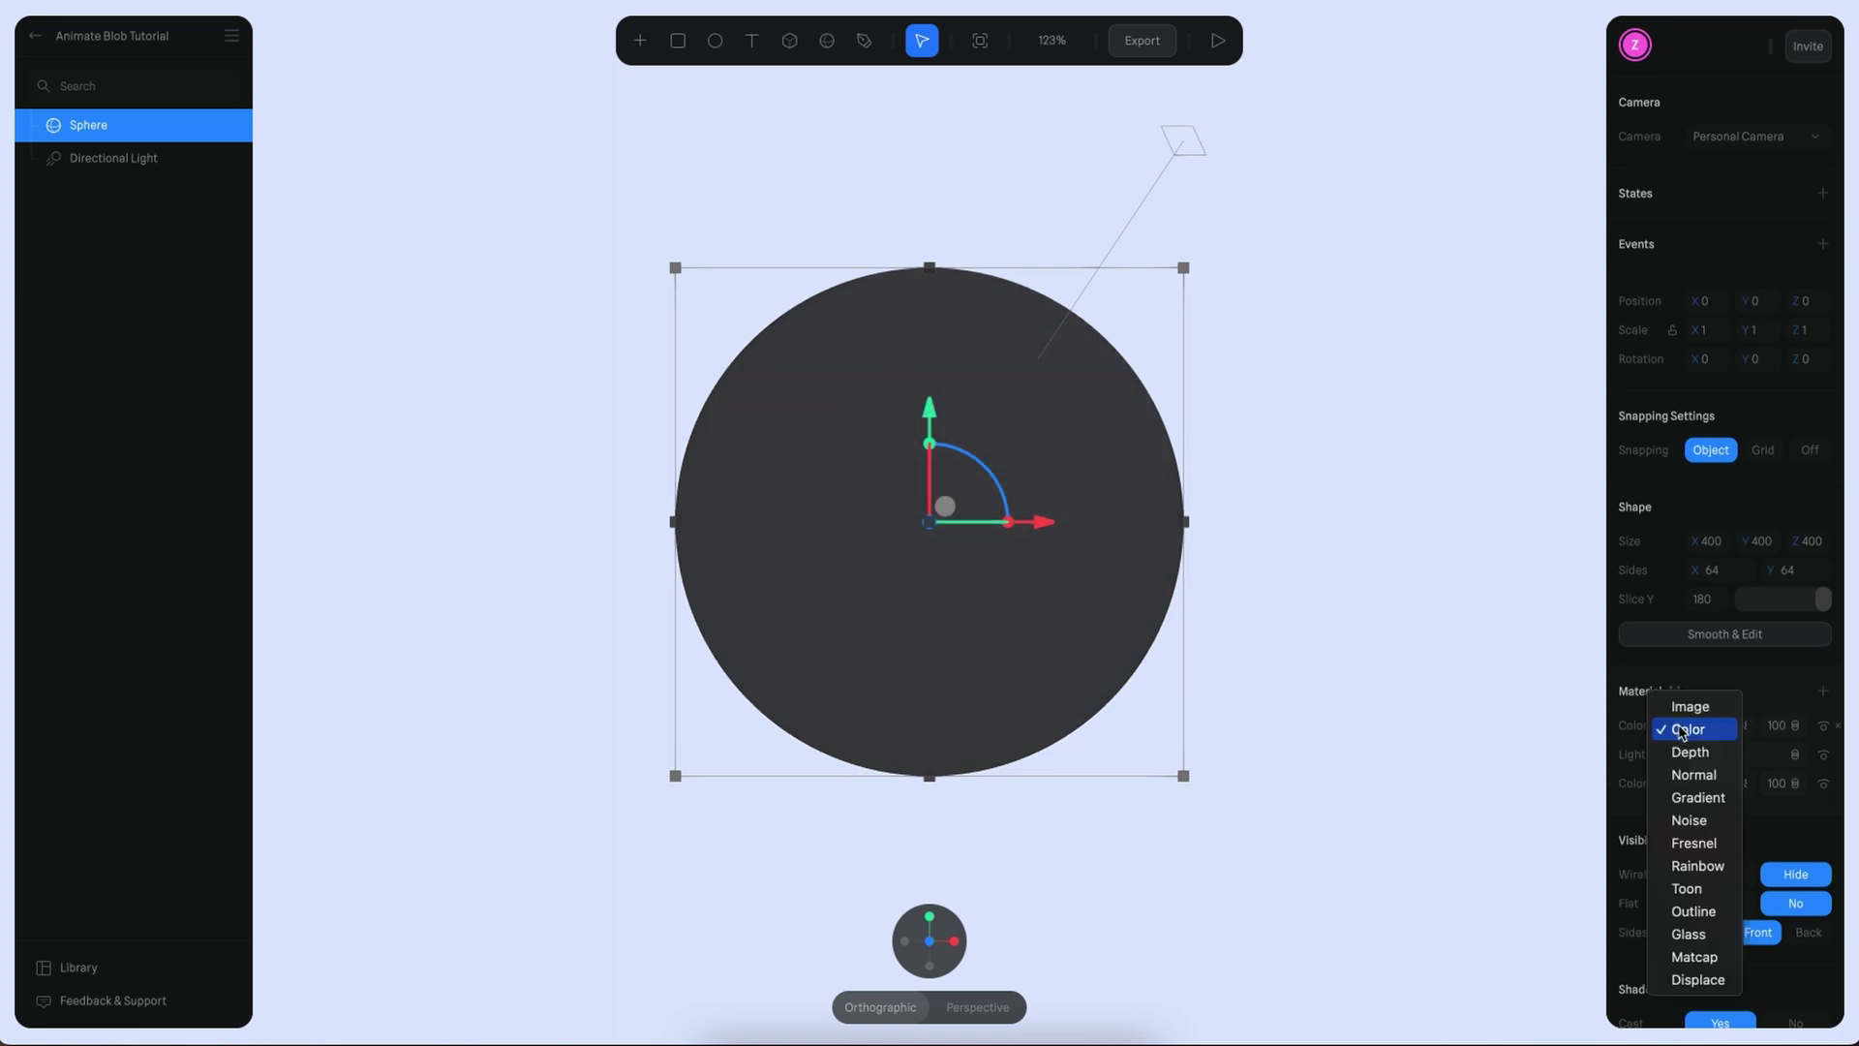
left_click(1697, 979)
scroll(817, 253, "down", 3, "super")
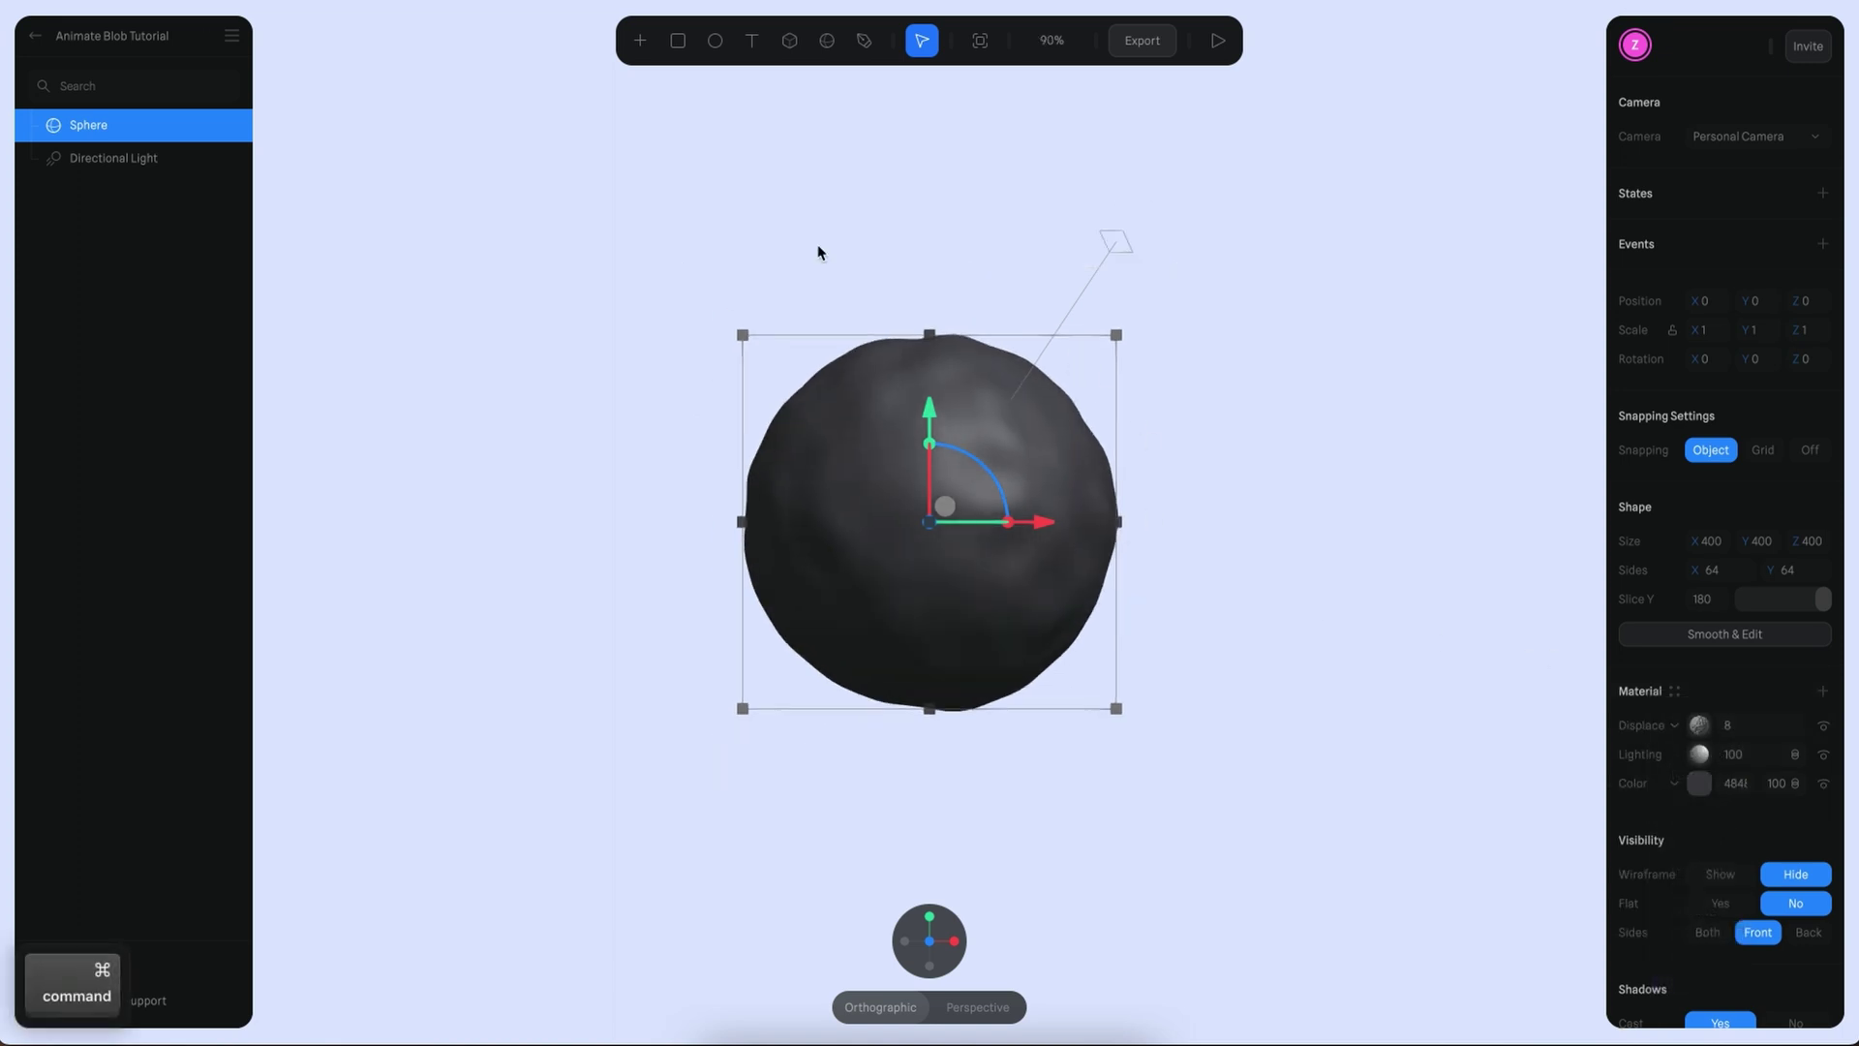
scroll(1162, 454, "up", 2, "super")
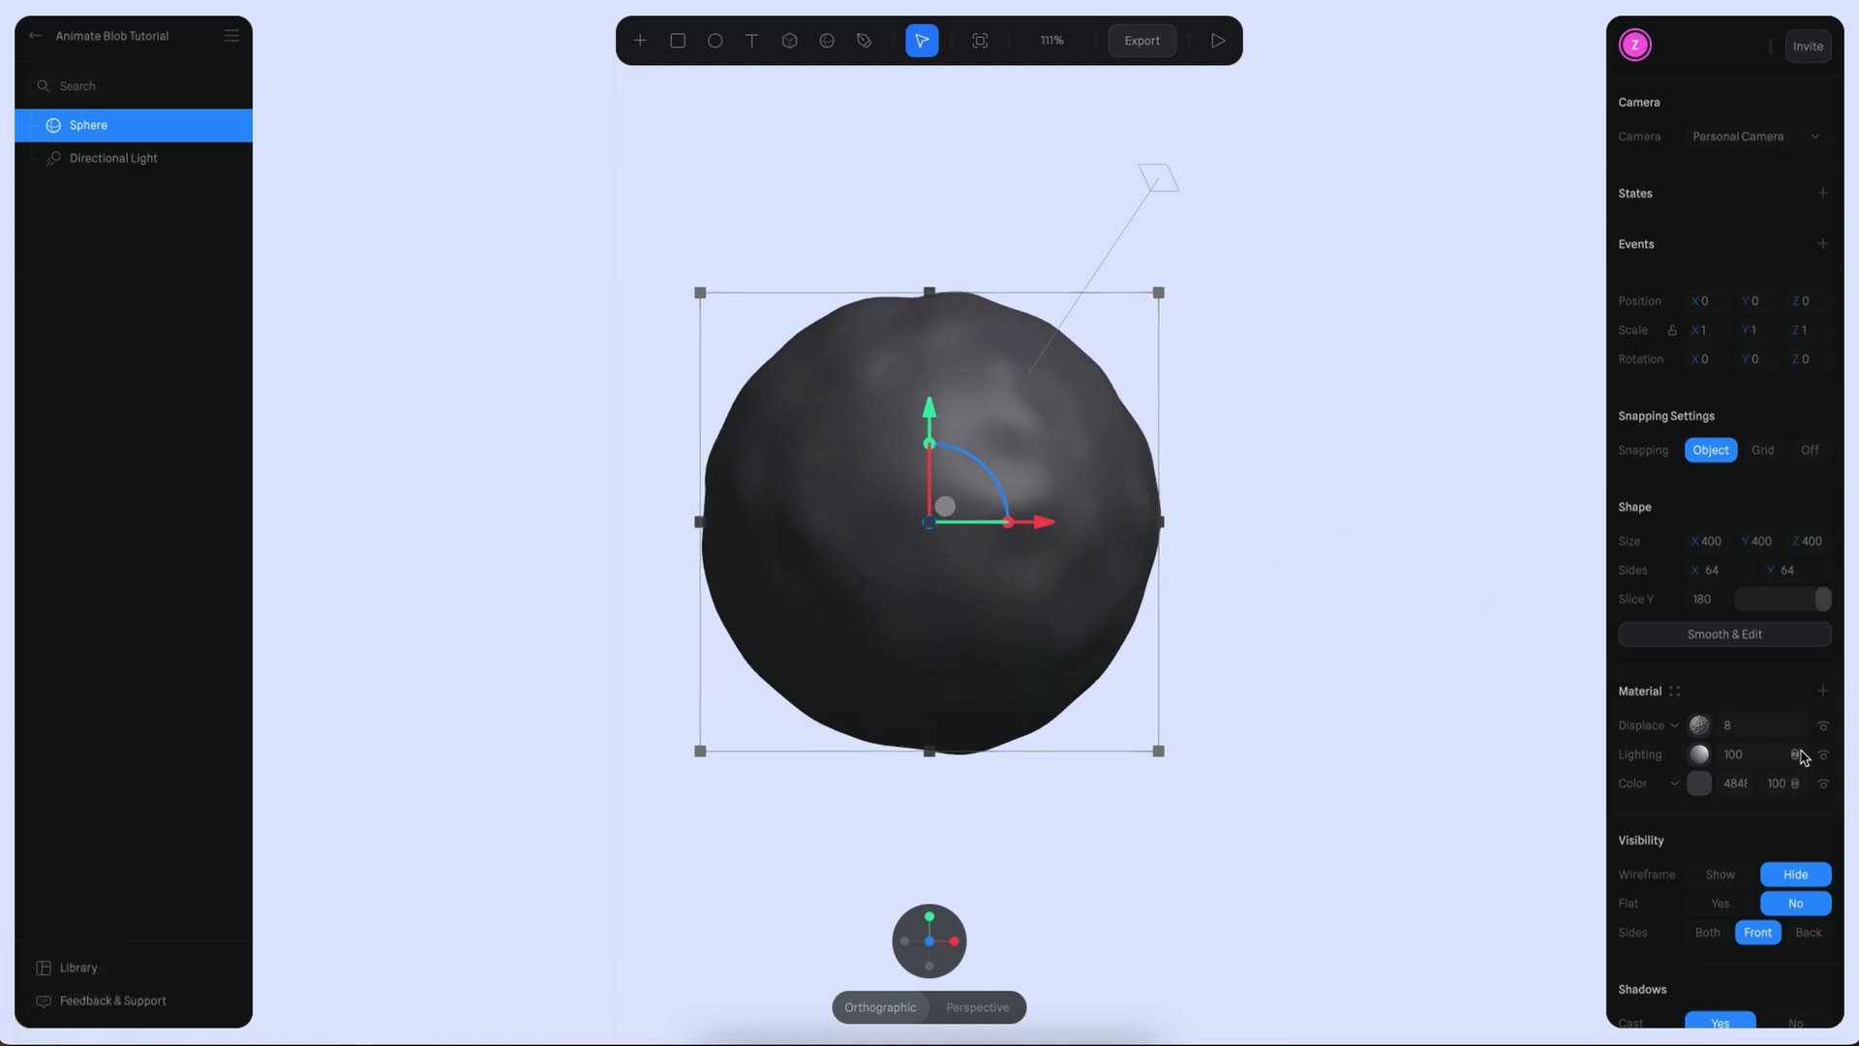
left_click(1768, 728)
type("100")
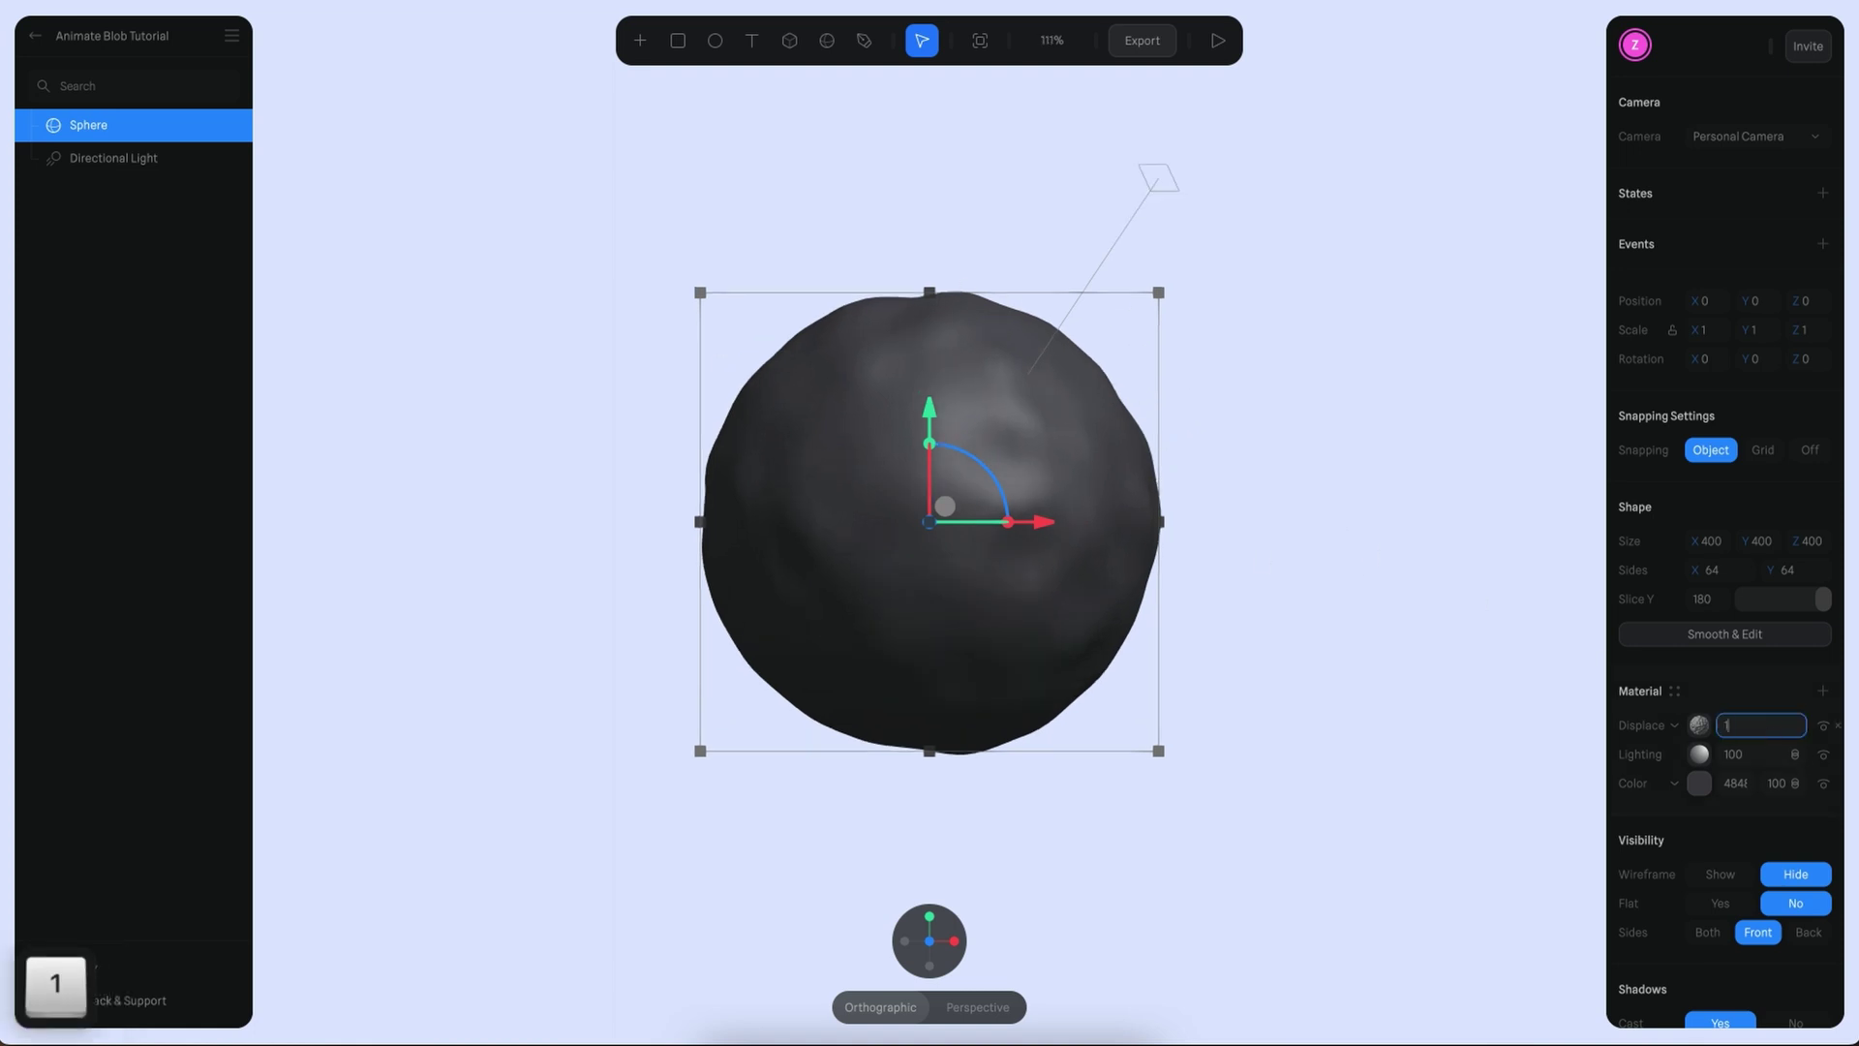
key("Return")
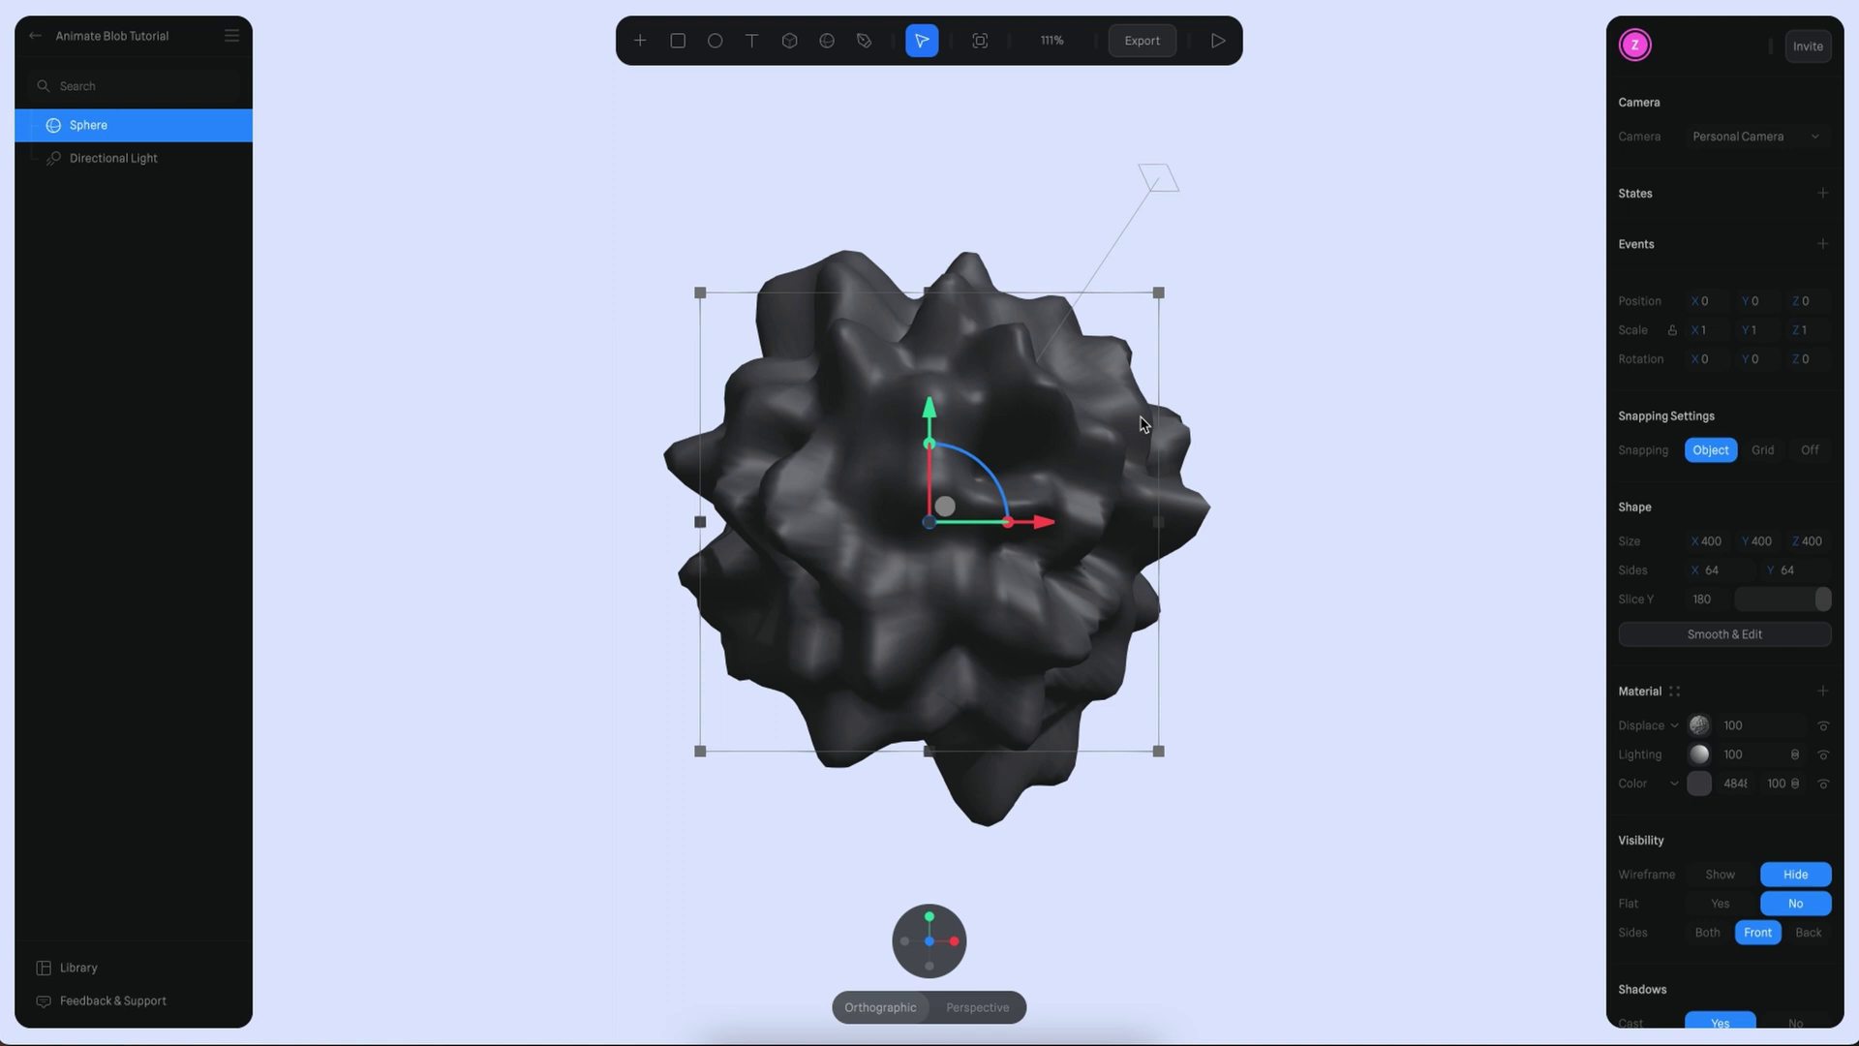
scroll(1067, 257, "up", 2, "ctrl")
Set the Displace noise scale to 370 and enter a movement of 2.
left_click(1673, 726)
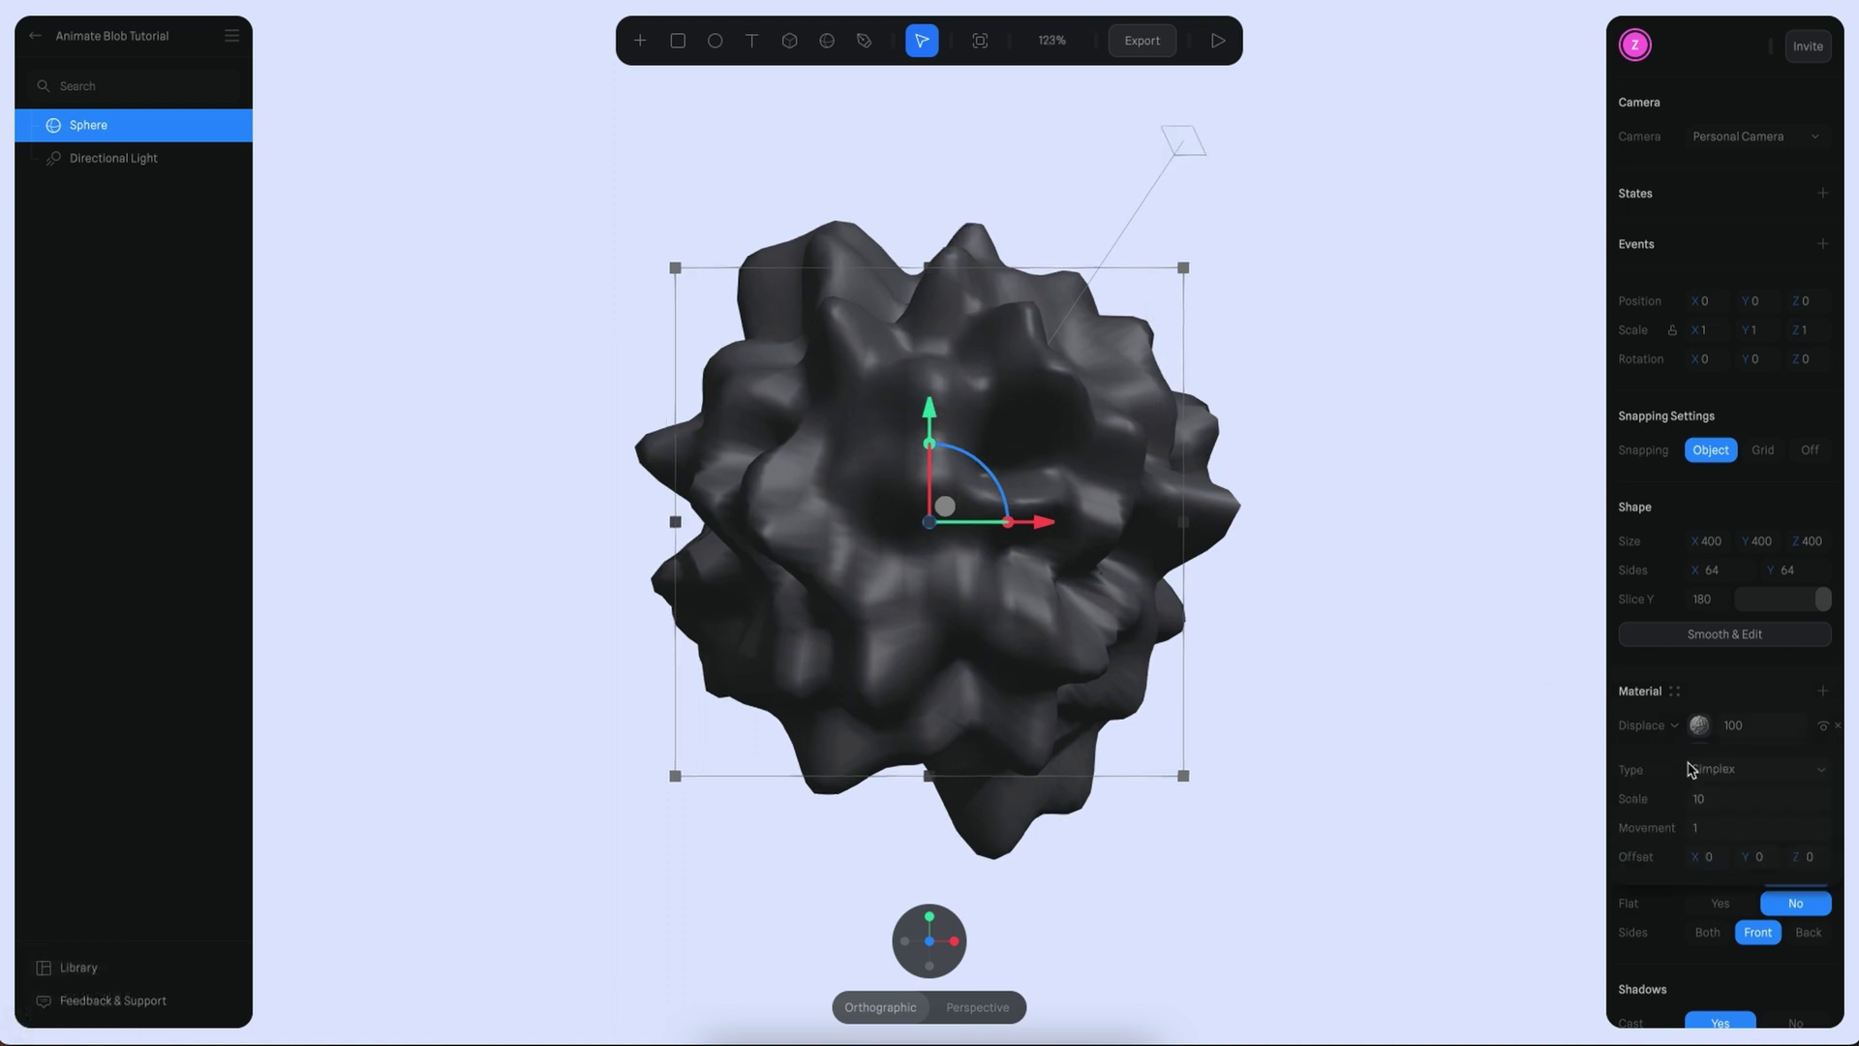
left_click(1718, 804)
type("3")
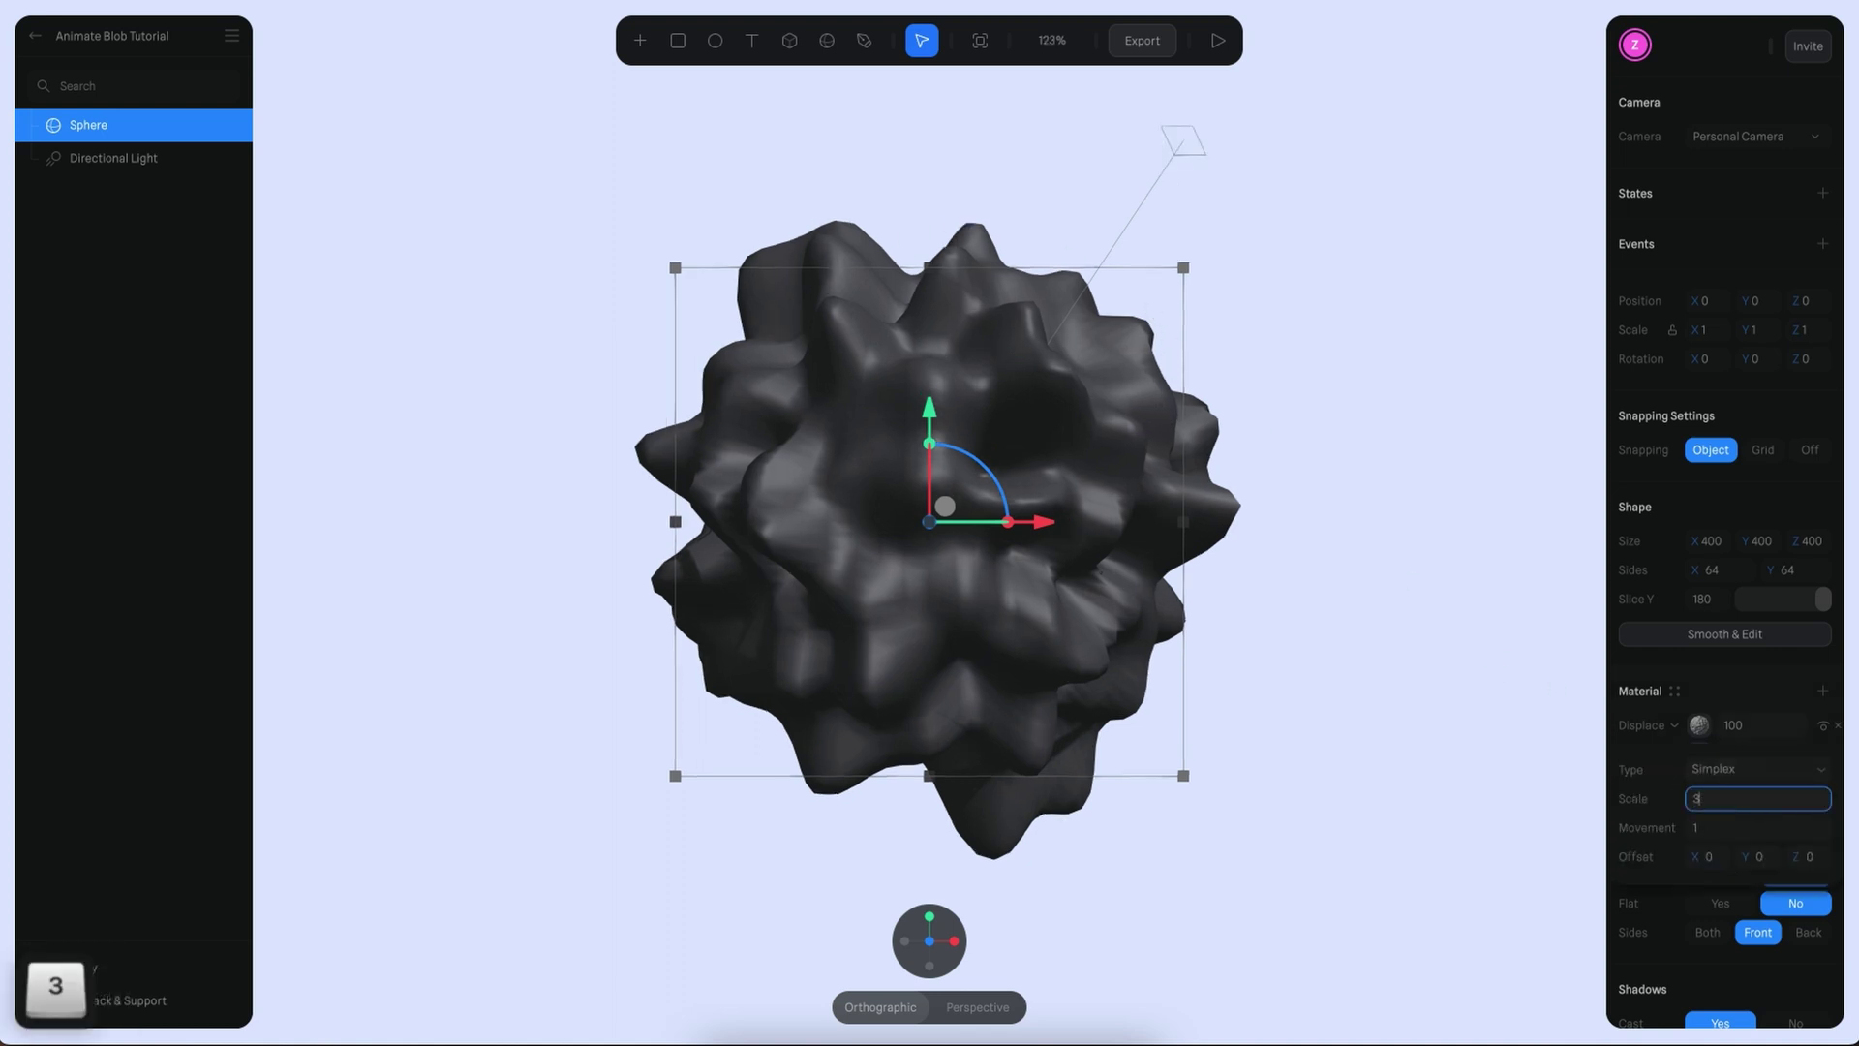
type("70")
key("Return")
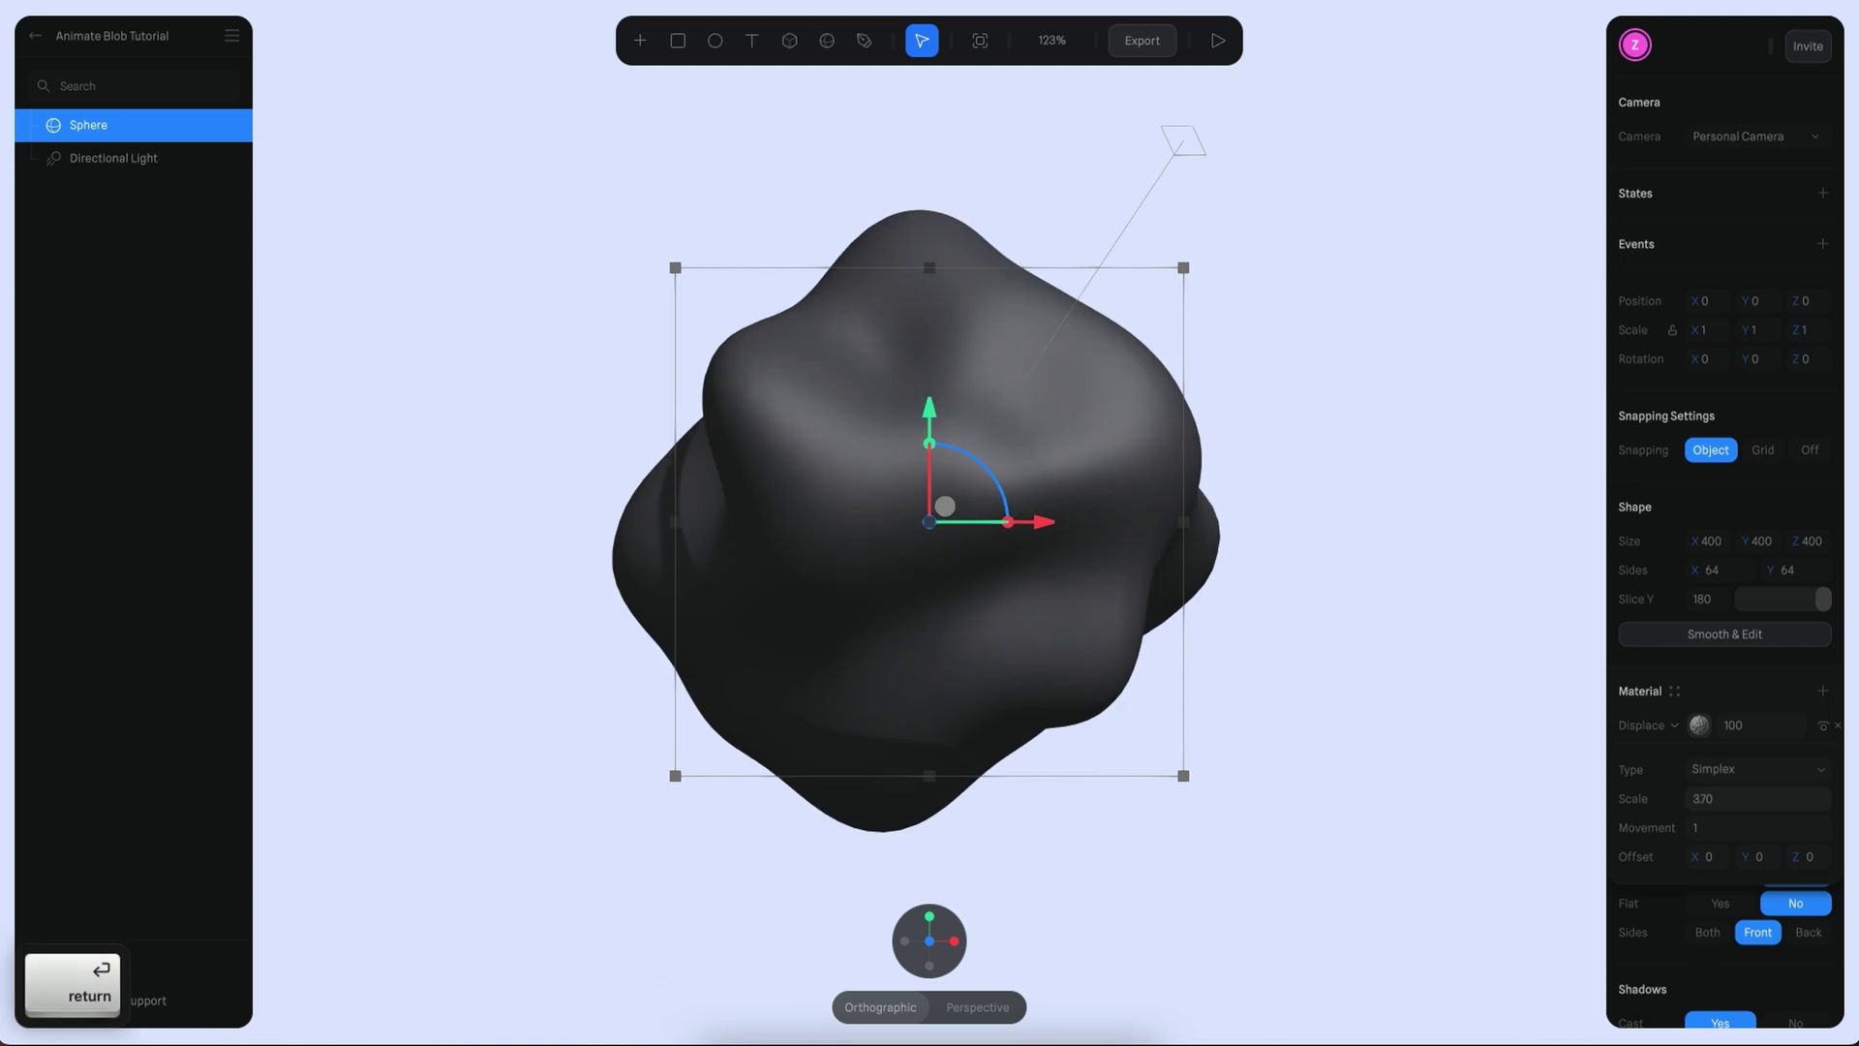
left_click(1745, 837)
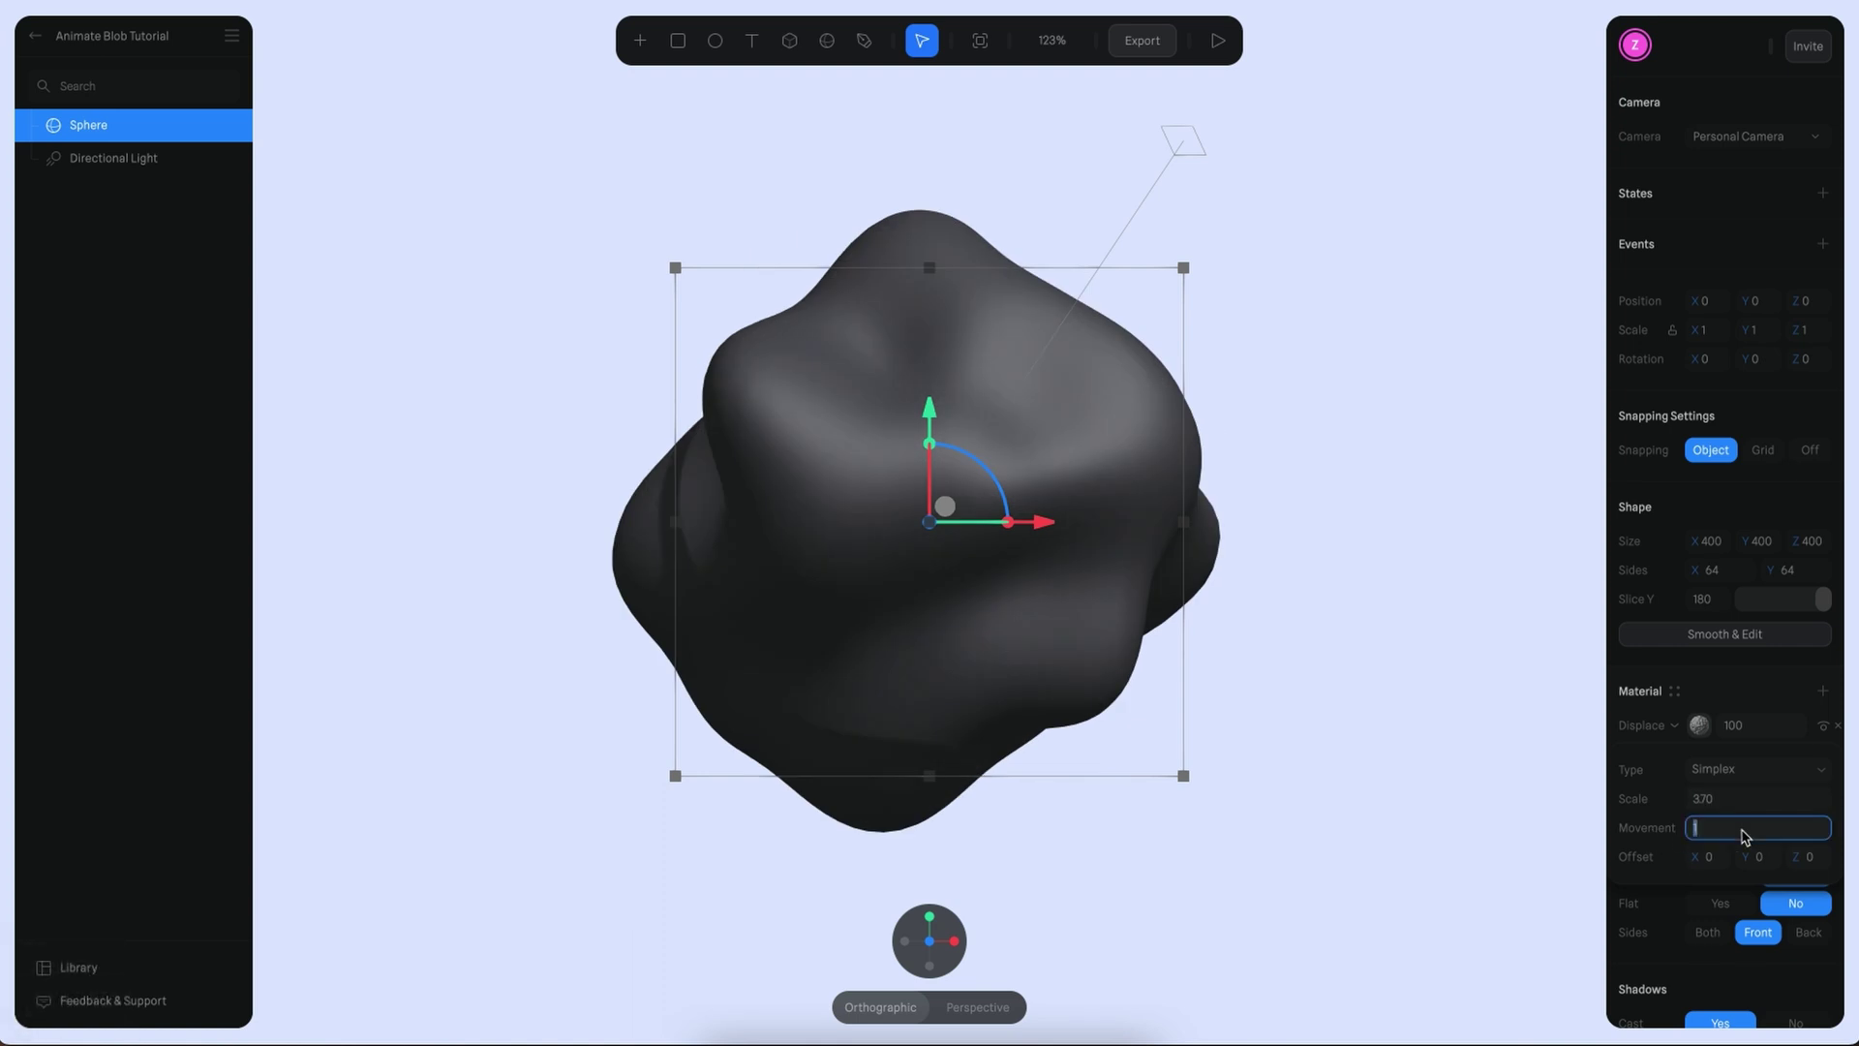
type("2")
Confirm movement 2, blend Lighting as Overlay at 30, and tint the blob pale lavender-white.
key("Return")
left_click(1733, 700)
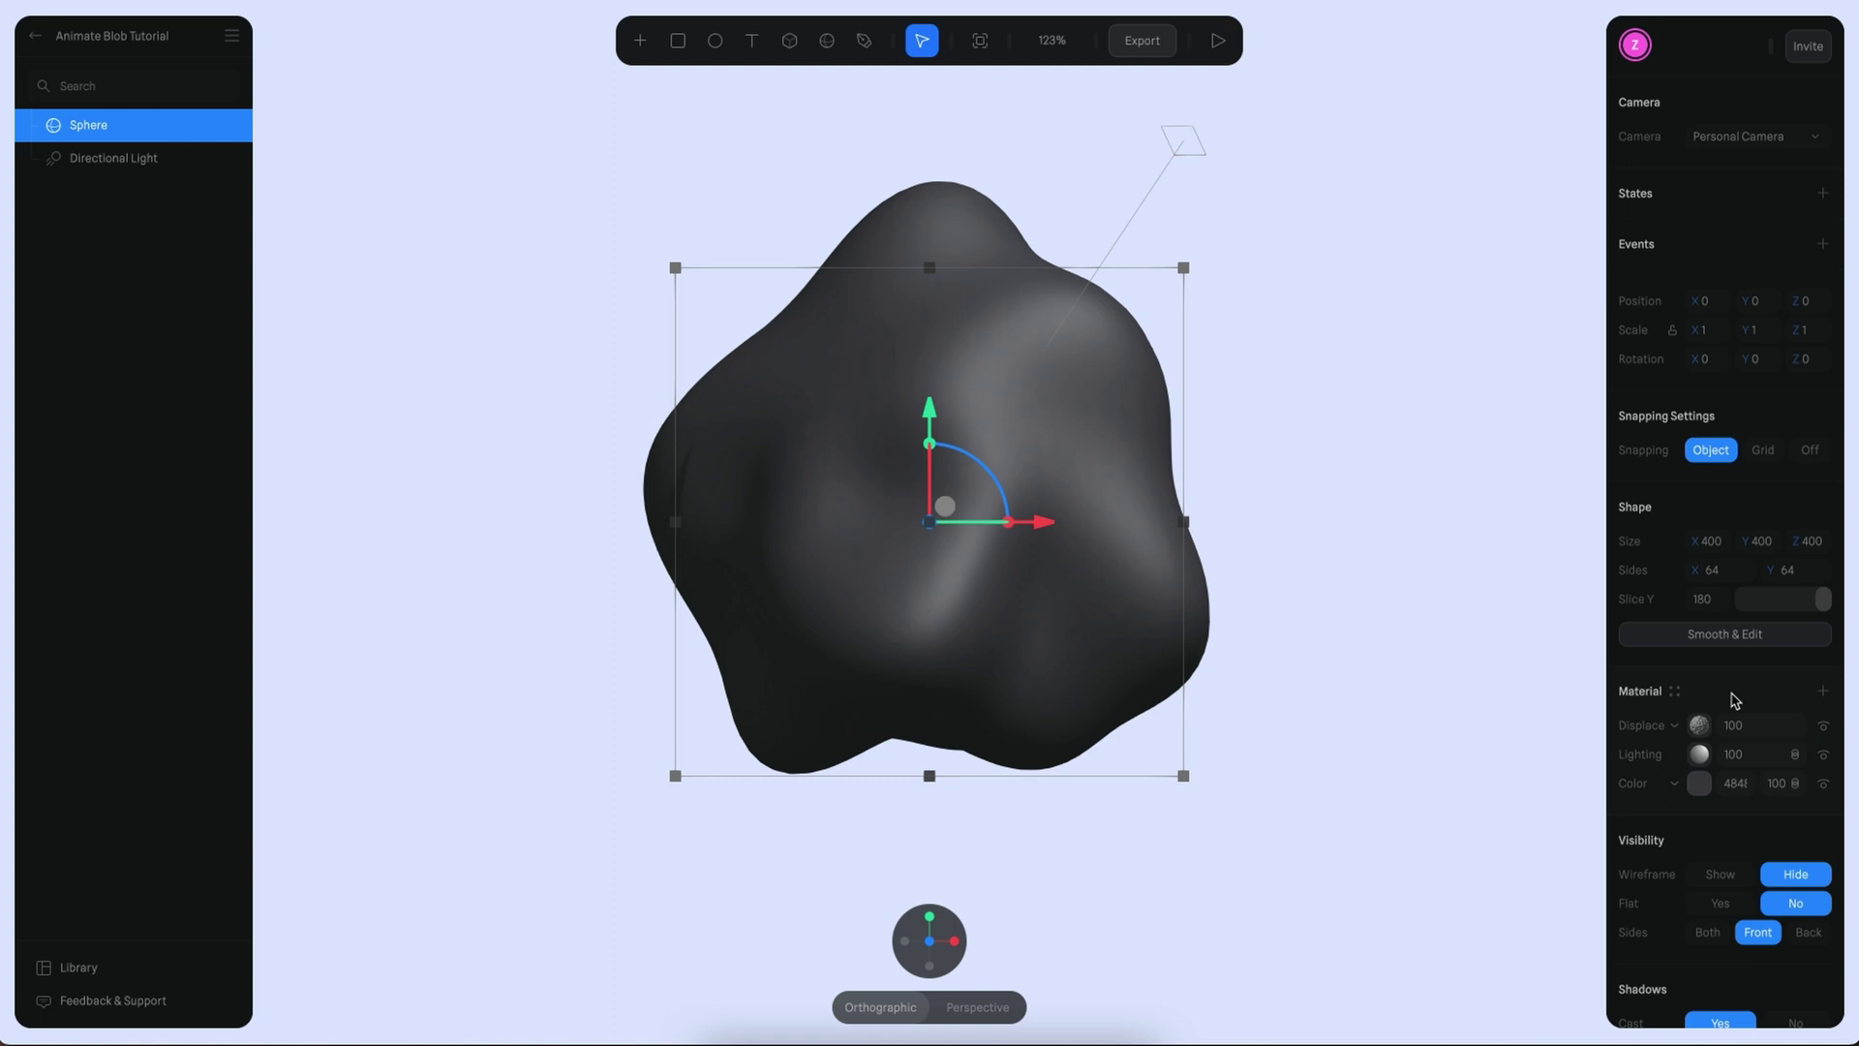
left_click(1796, 762)
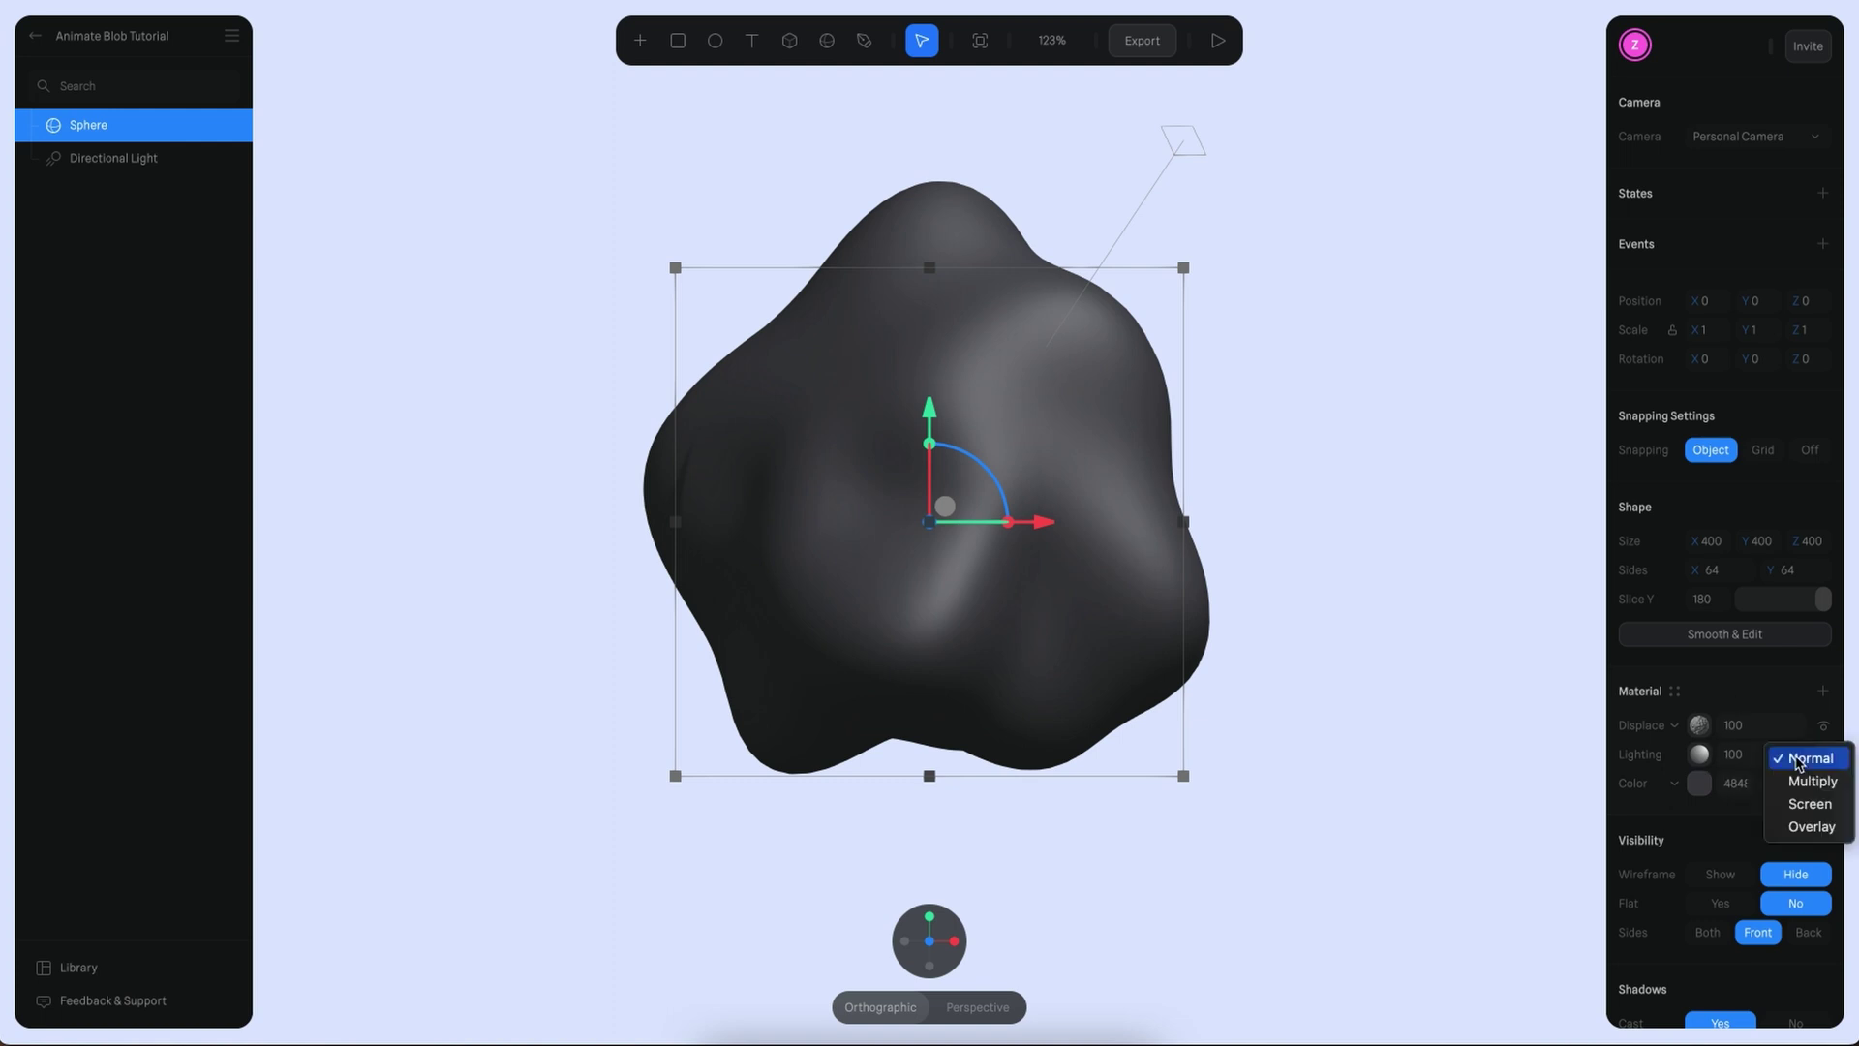
left_click(1802, 827)
left_click(1761, 766)
type("30")
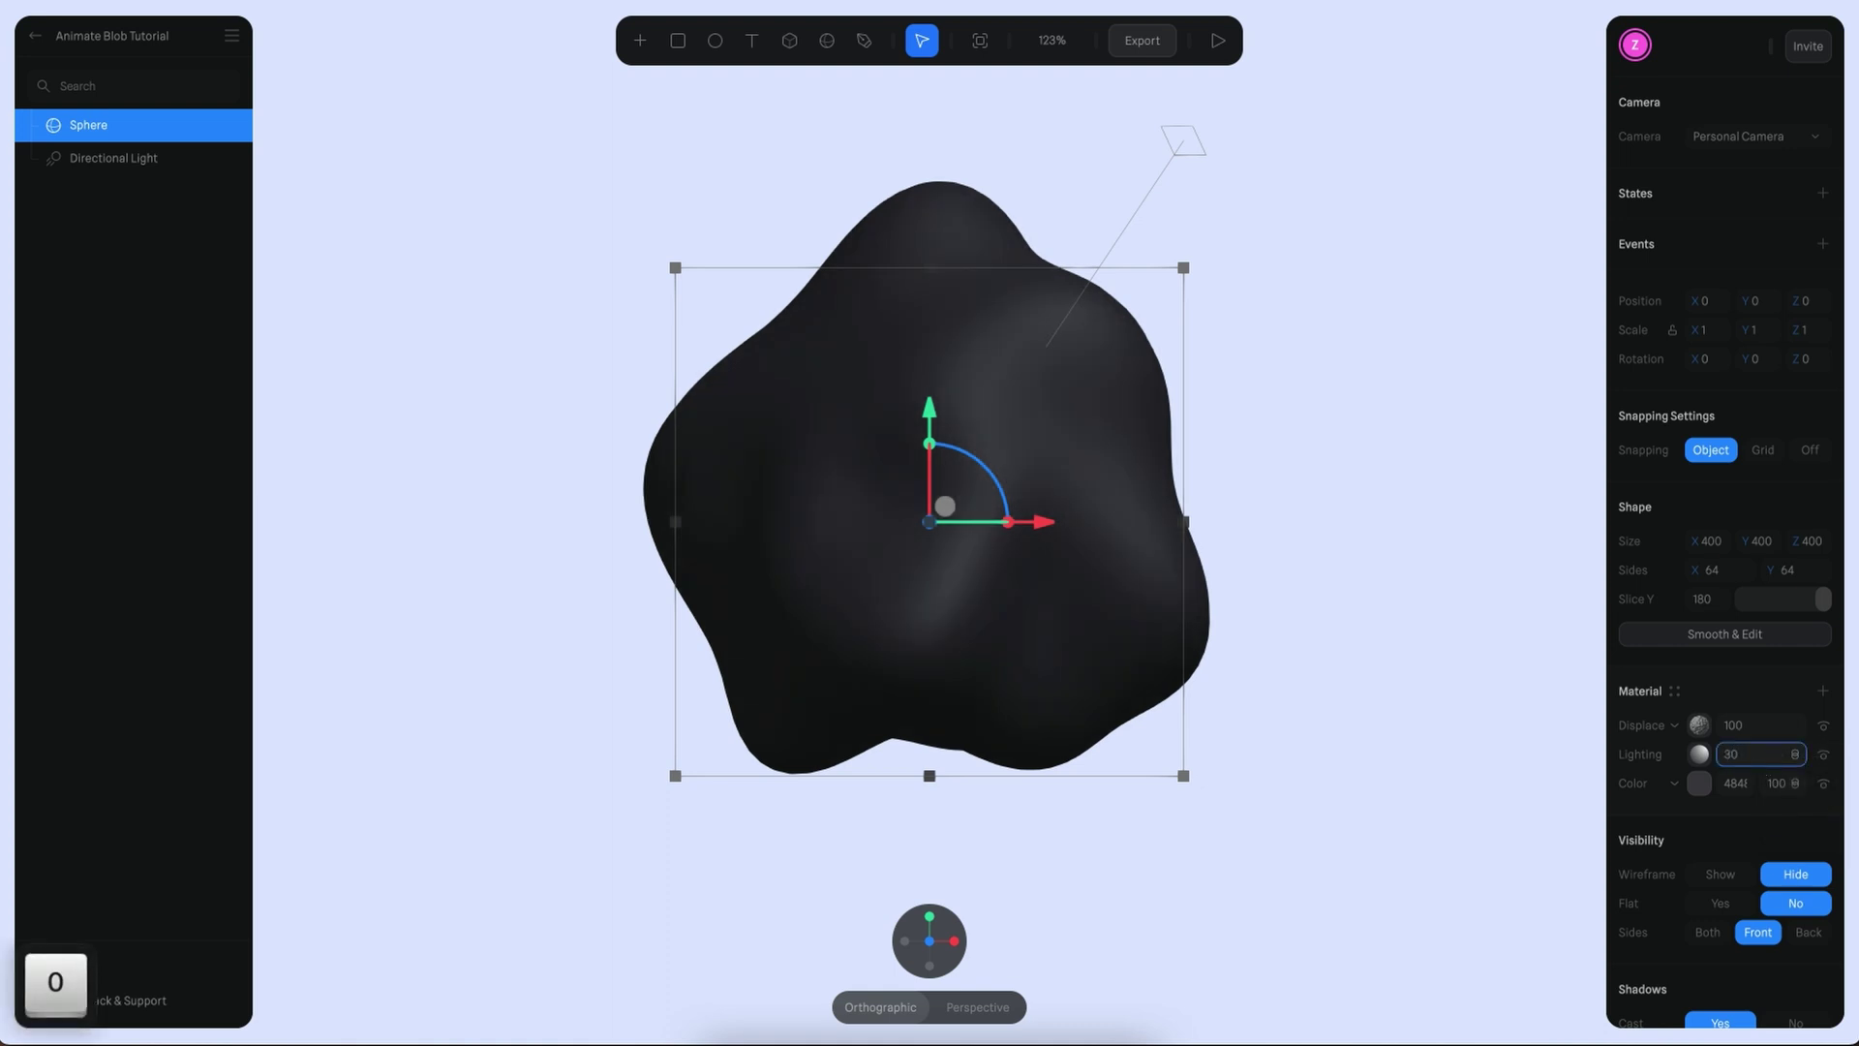
key("Return")
left_click(1699, 784)
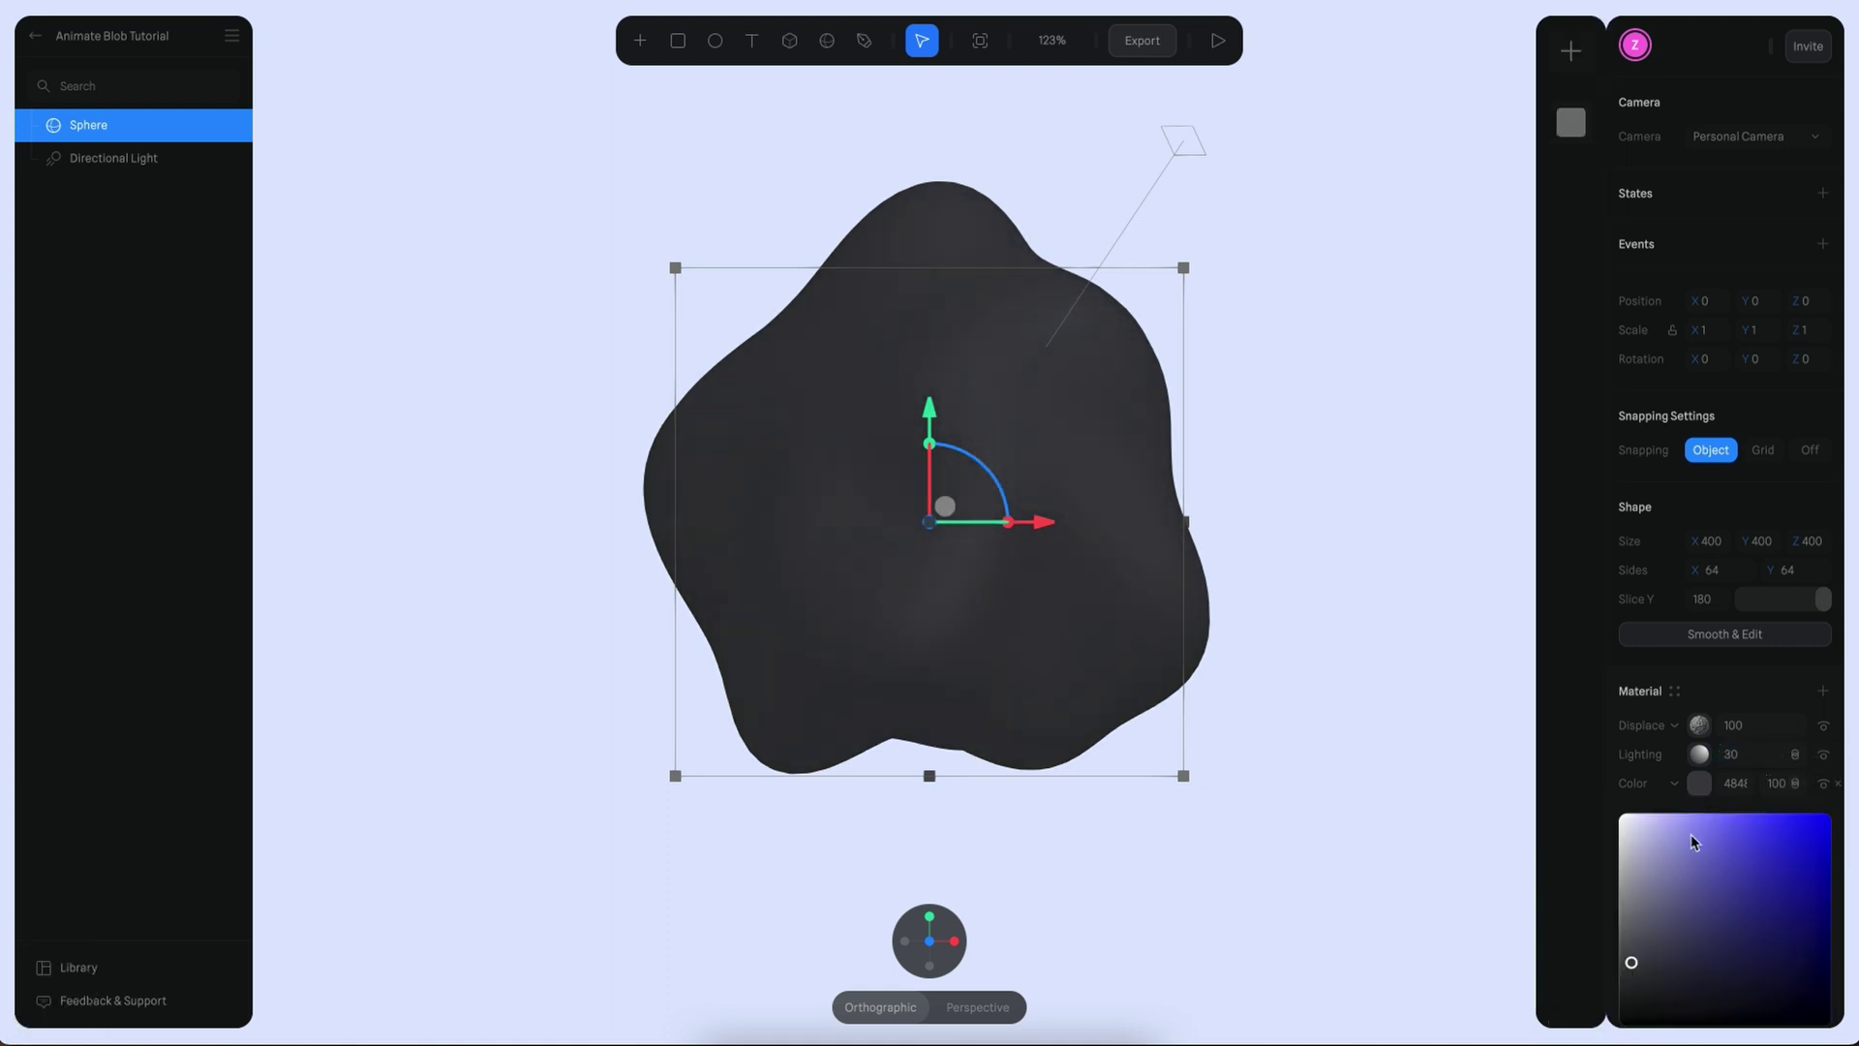
mouse_move(1691, 835)
left_mouse_down()
mouse_move(1623, 810)
mouse_move(1643, 814)
left_mouse_up()
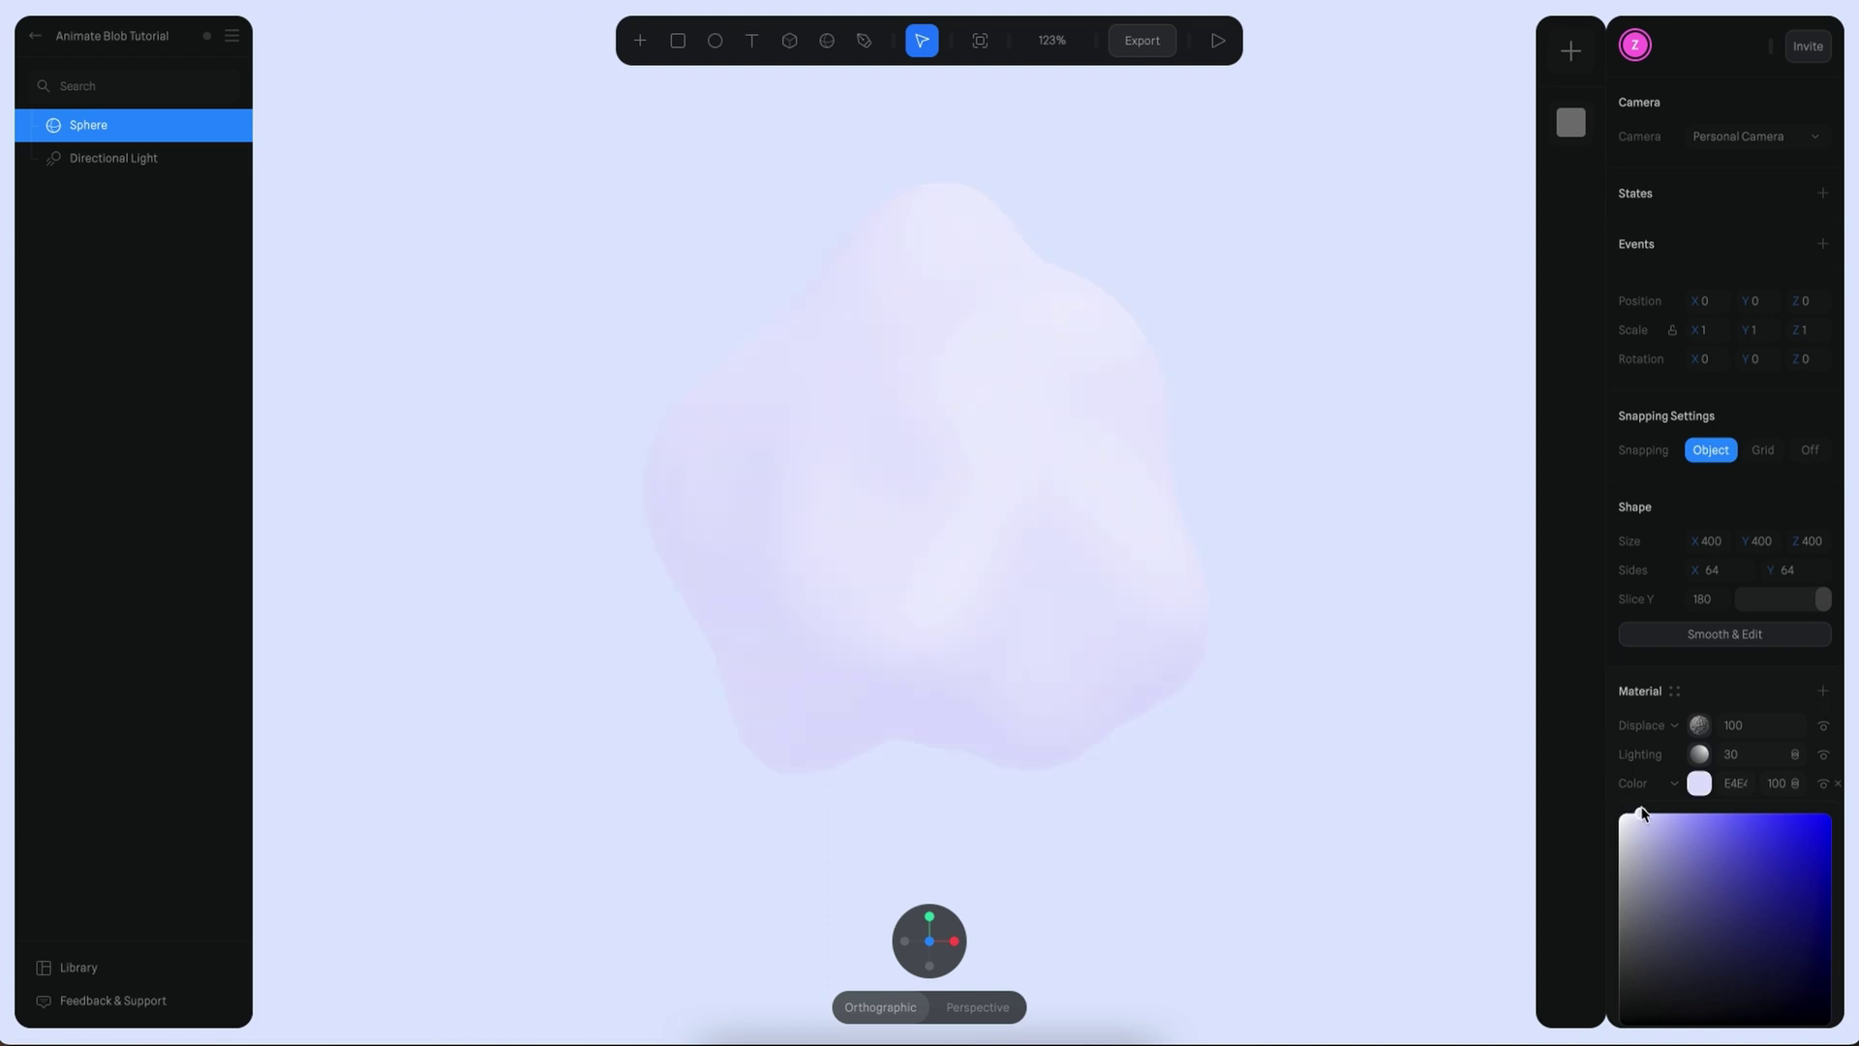
Add a Depth layer to the sphere's material.
left_click(1791, 723)
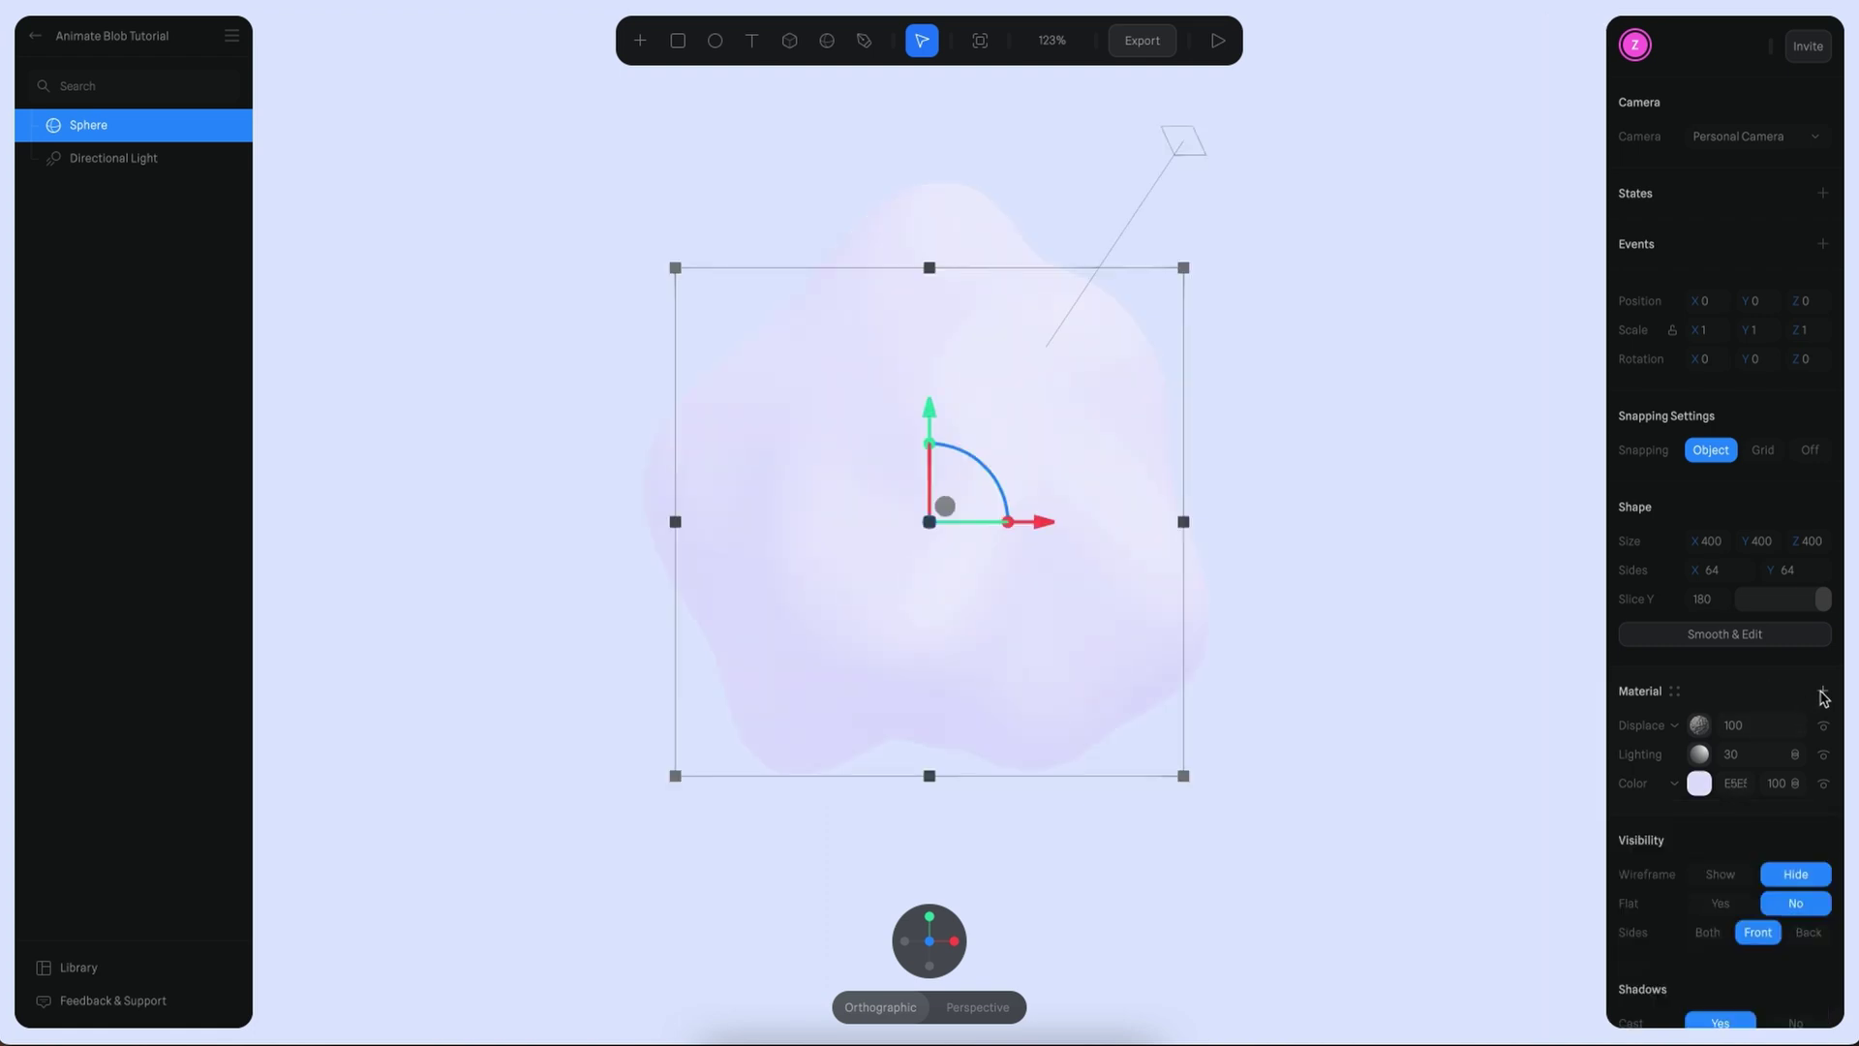
left_click(1821, 694)
left_click(1674, 725)
left_click(1701, 754)
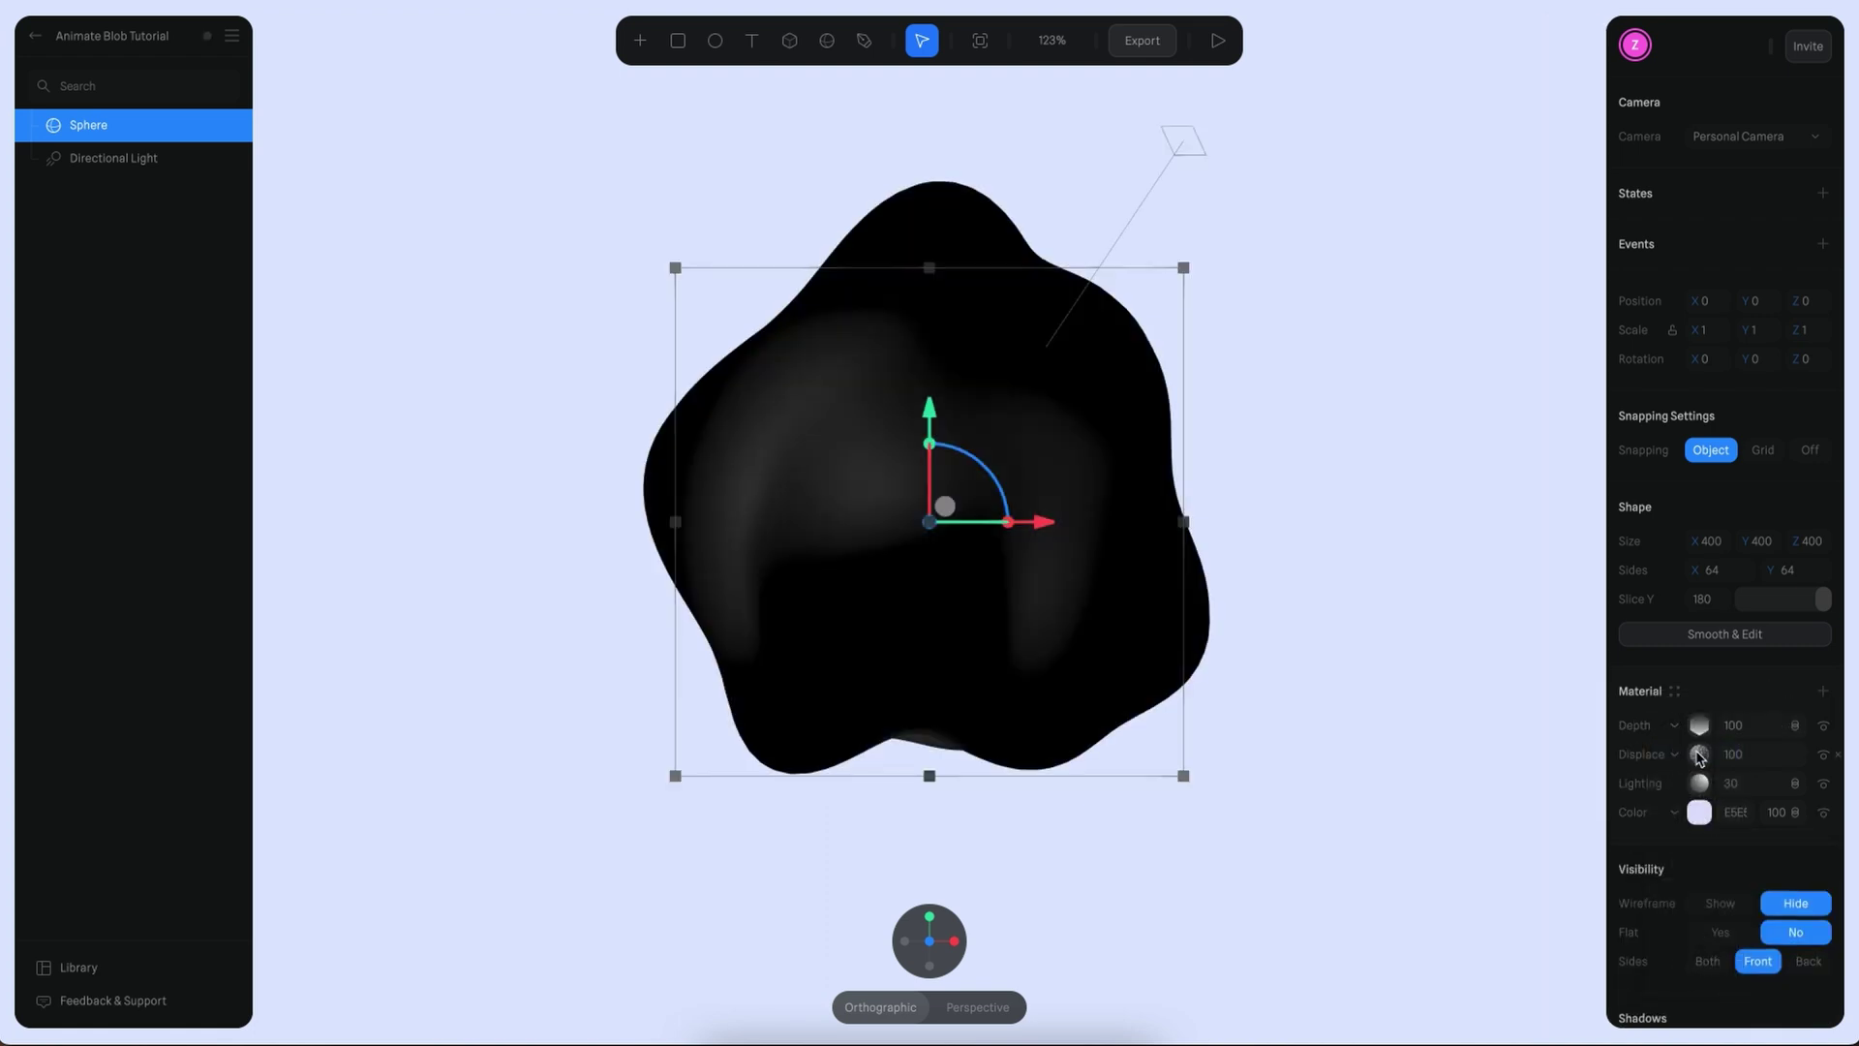
left_click(1704, 732)
scroll(1696, 697, "down", 3)
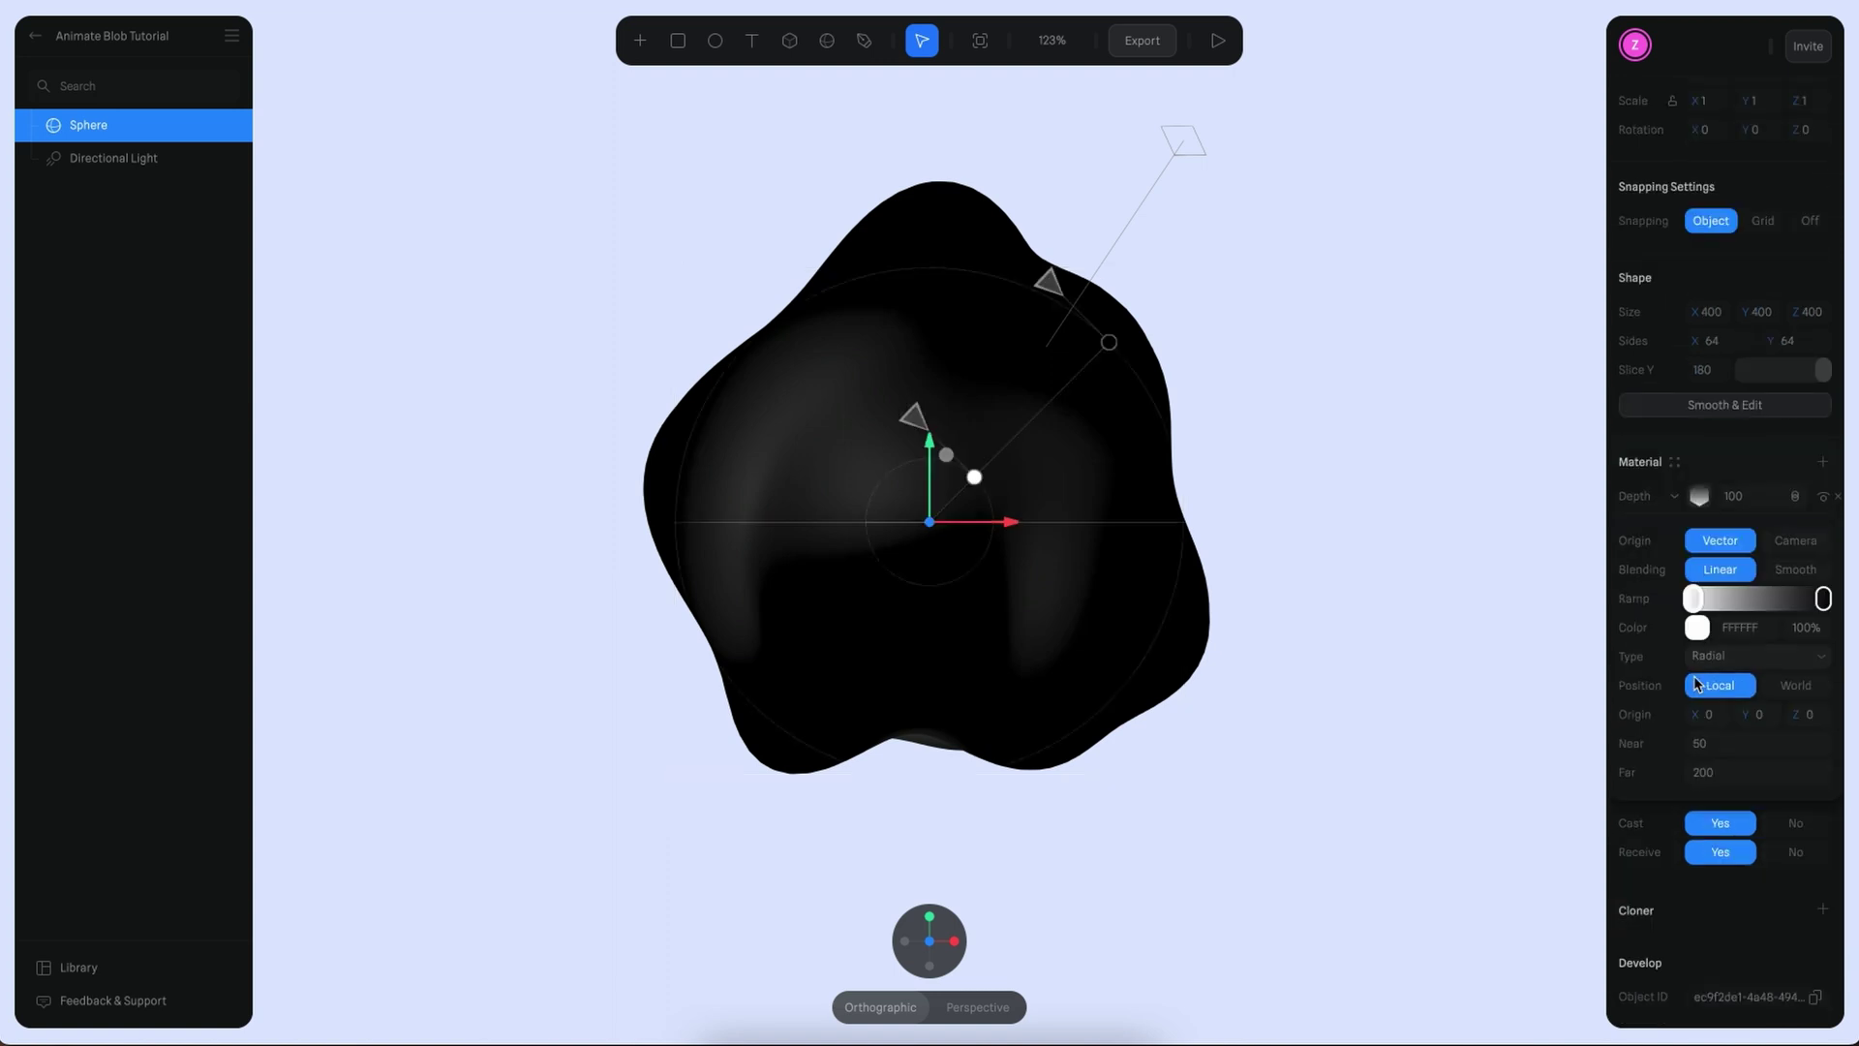
Color the depth gradient blue 6474FF on both the near and far stops.
left_click(1698, 628)
left_click(1726, 659)
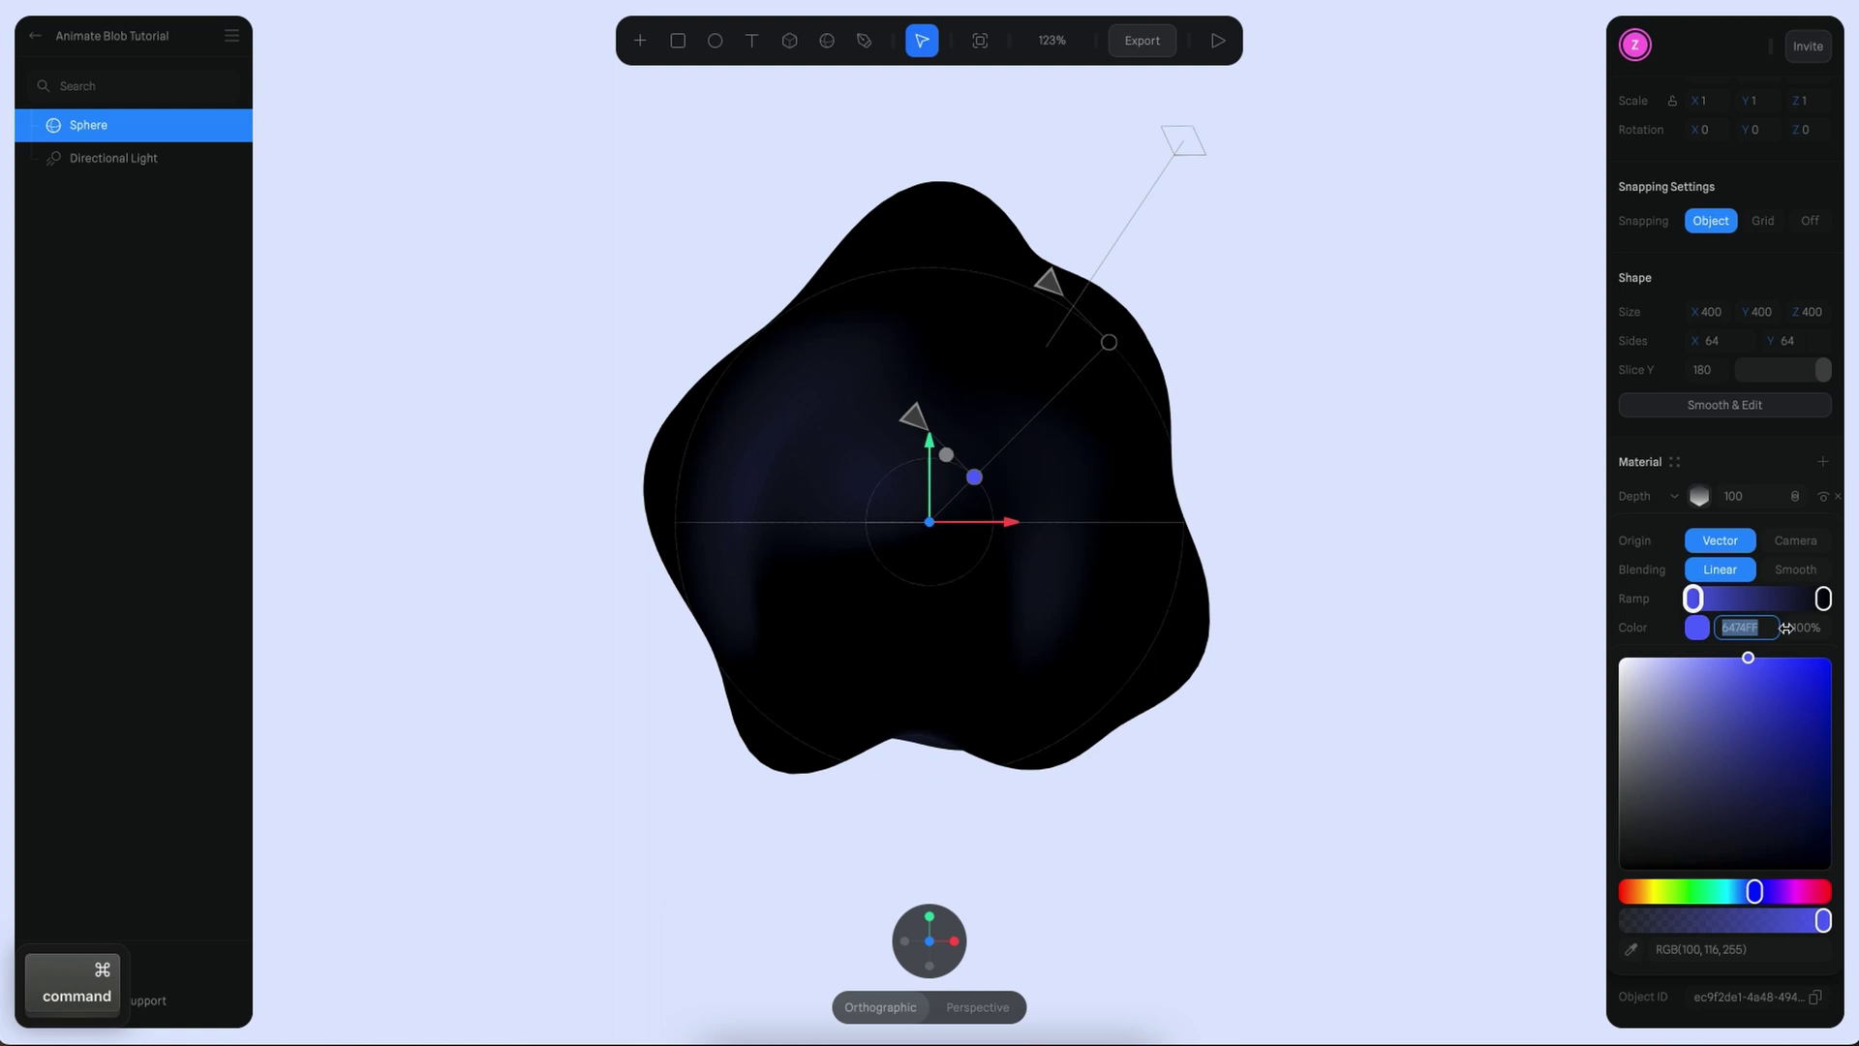
key("super+c")
left_click(1824, 600)
left_click(1749, 628)
key("super+v")
key("Return")
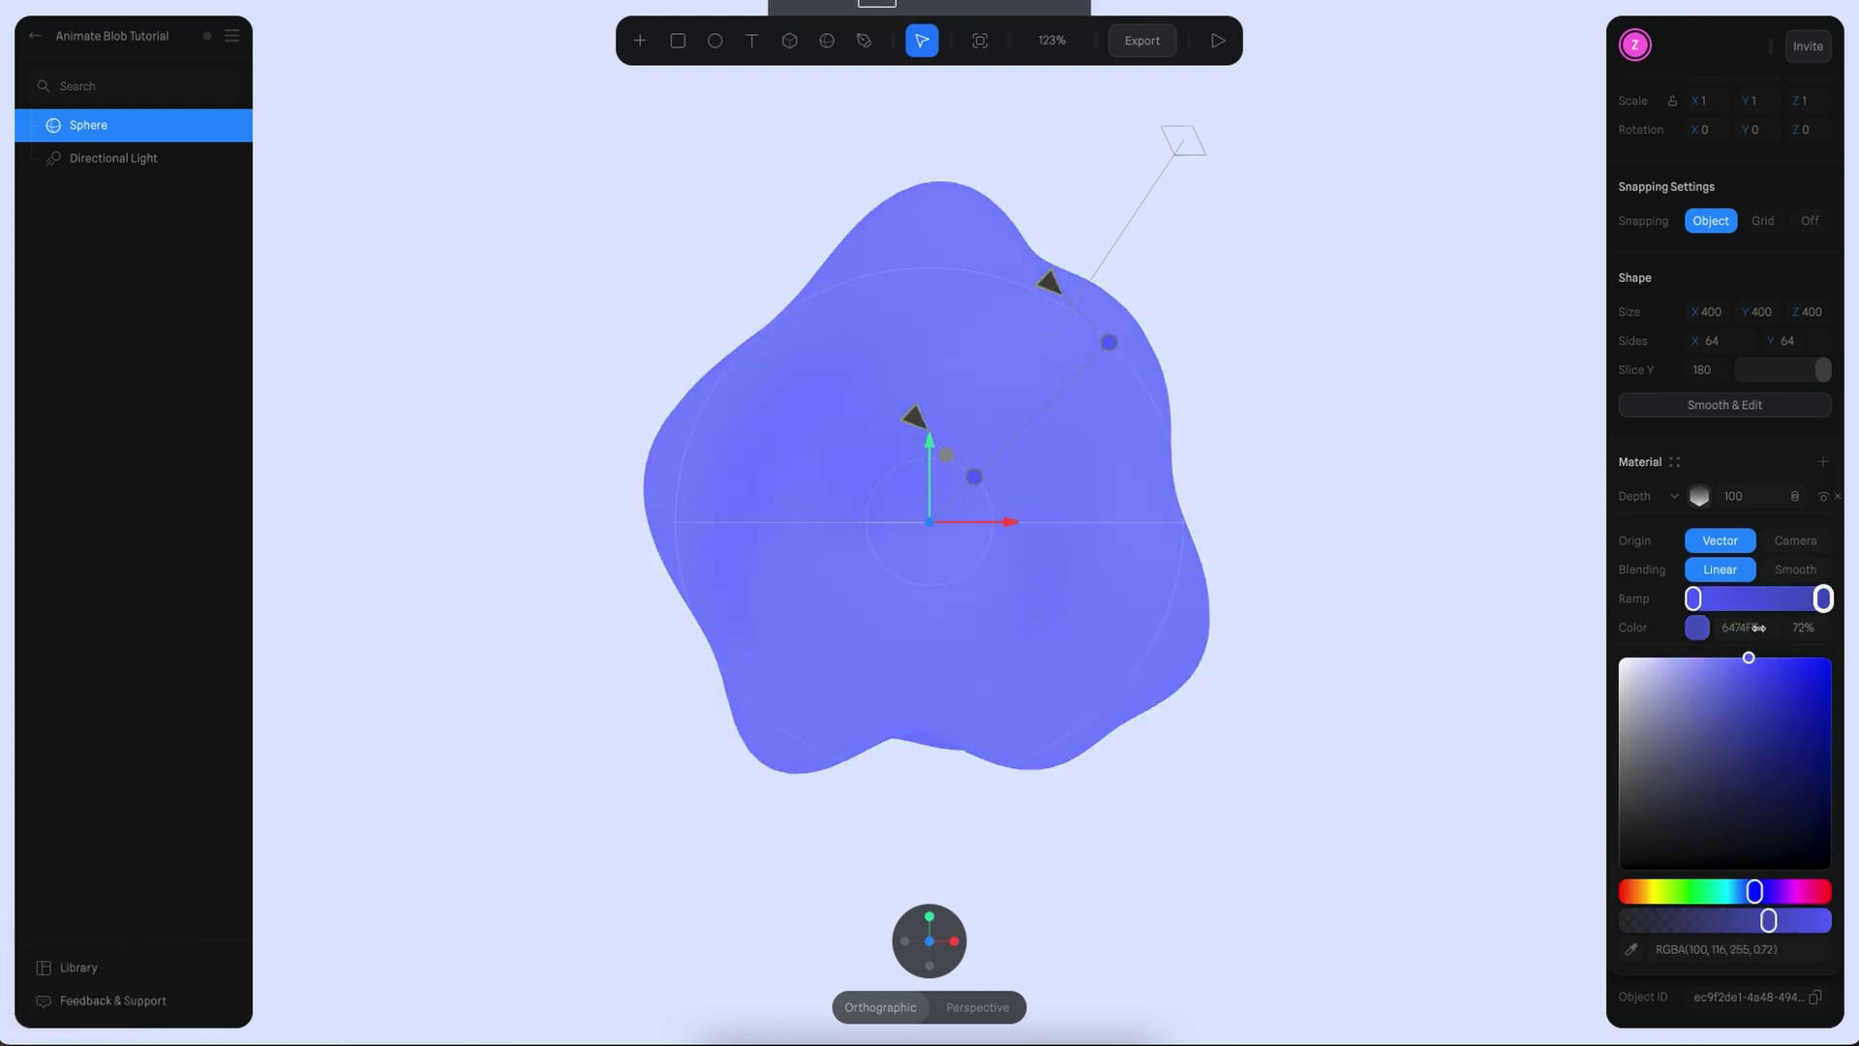
Fade the far stop to transparent, switch Blending to Smooth, and inspect the blue shading.
left_click_drag(1789, 629, 1560, 746)
left_click_drag(914, 416, 1071, 261)
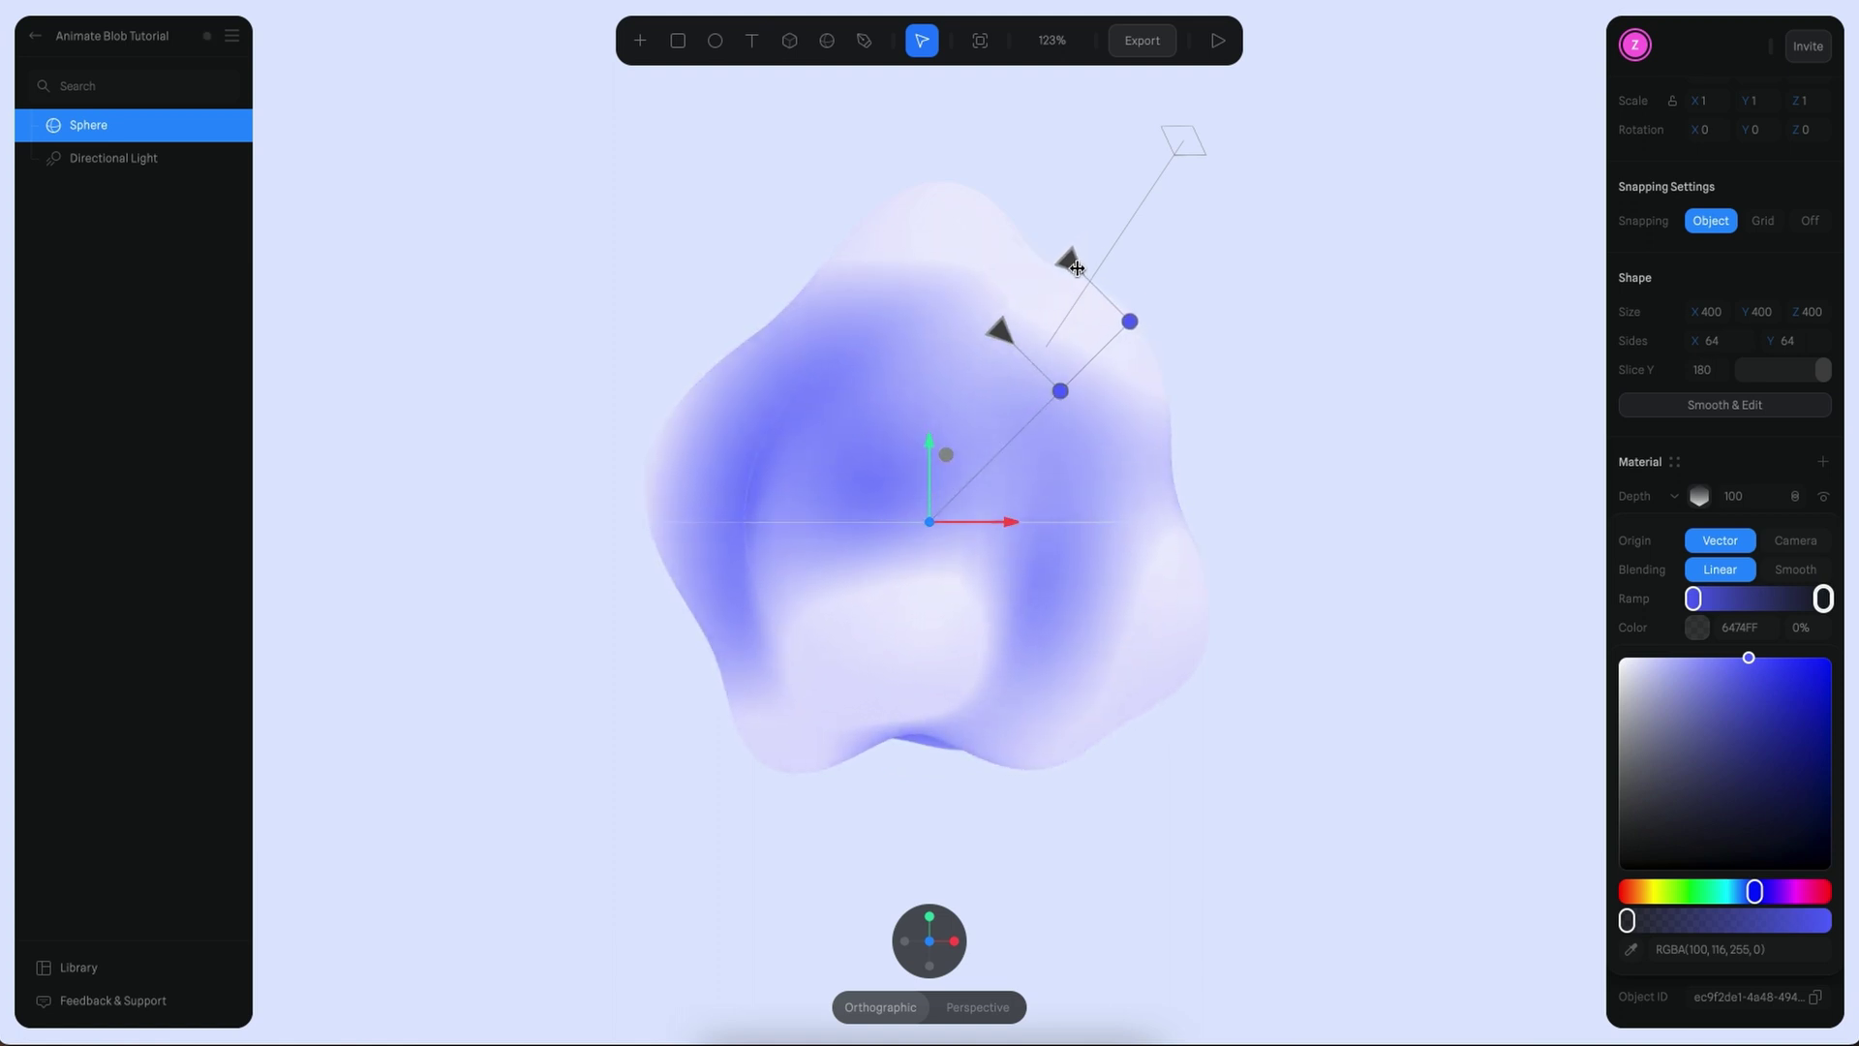
left_click_drag(1007, 335, 984, 349)
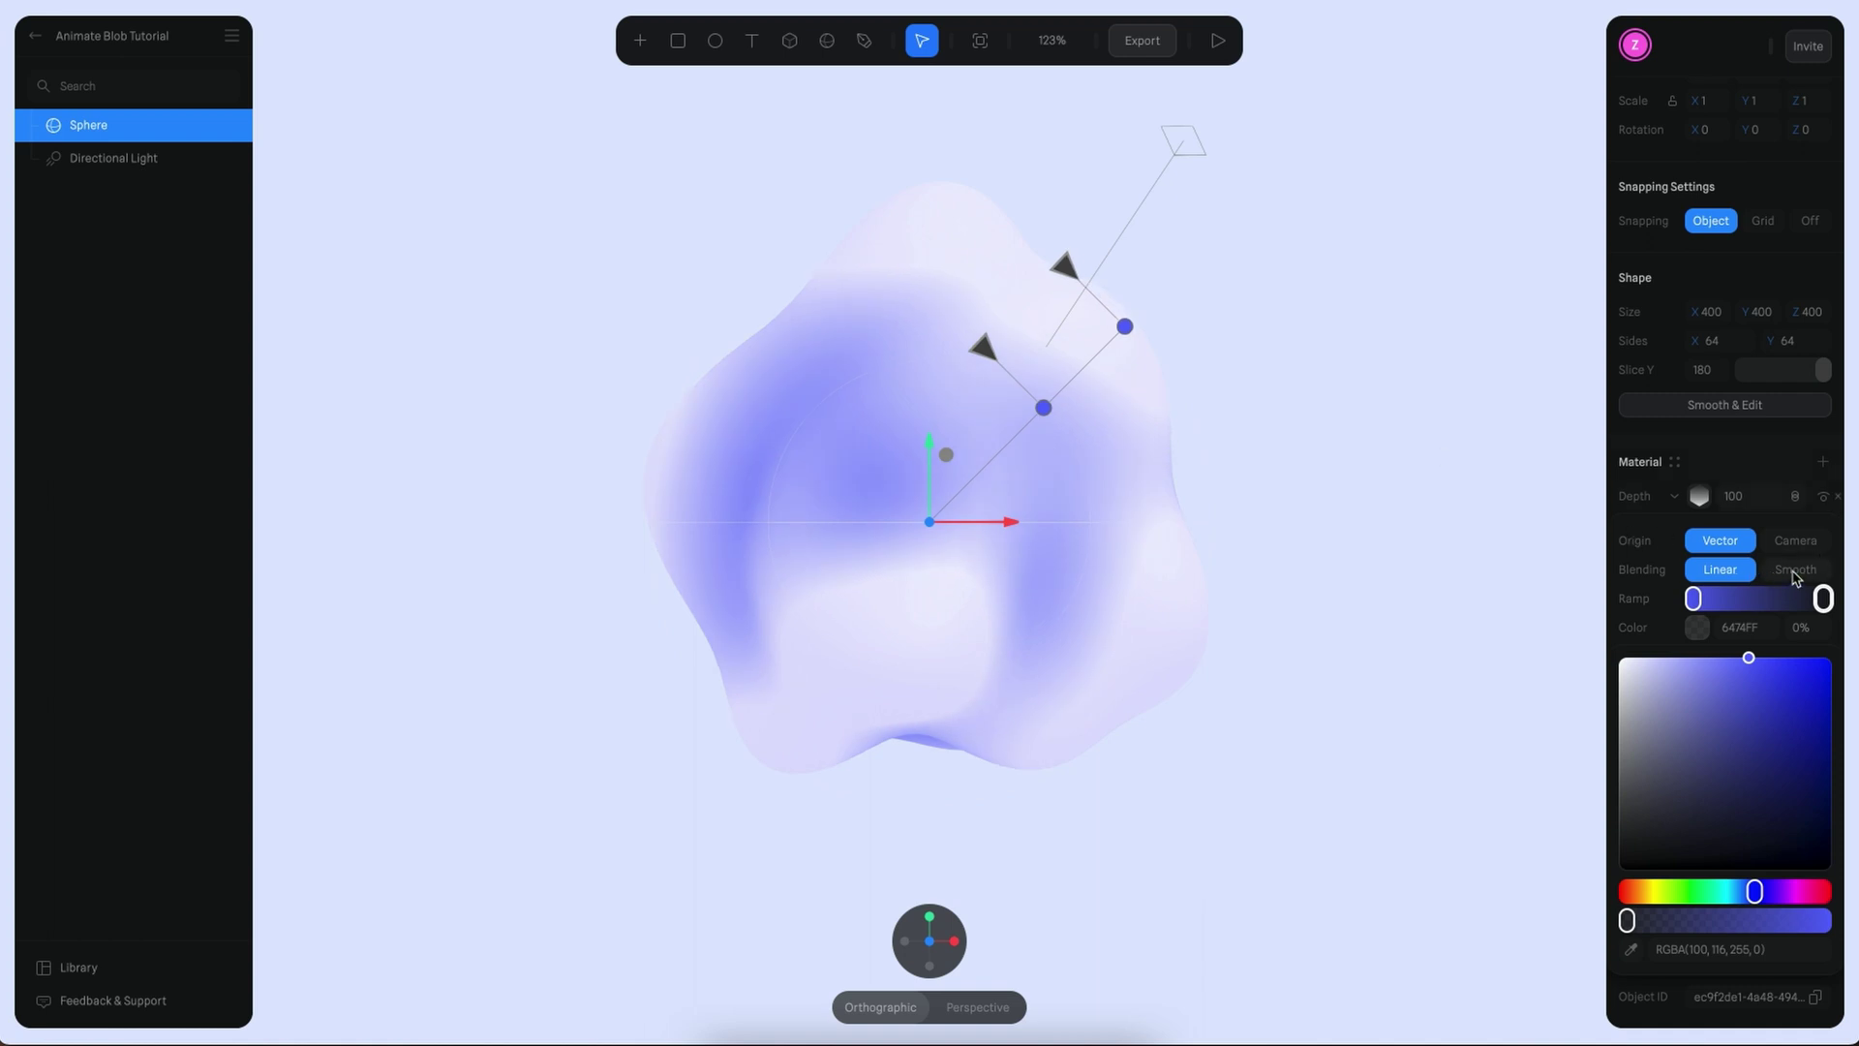
left_click(1791, 570)
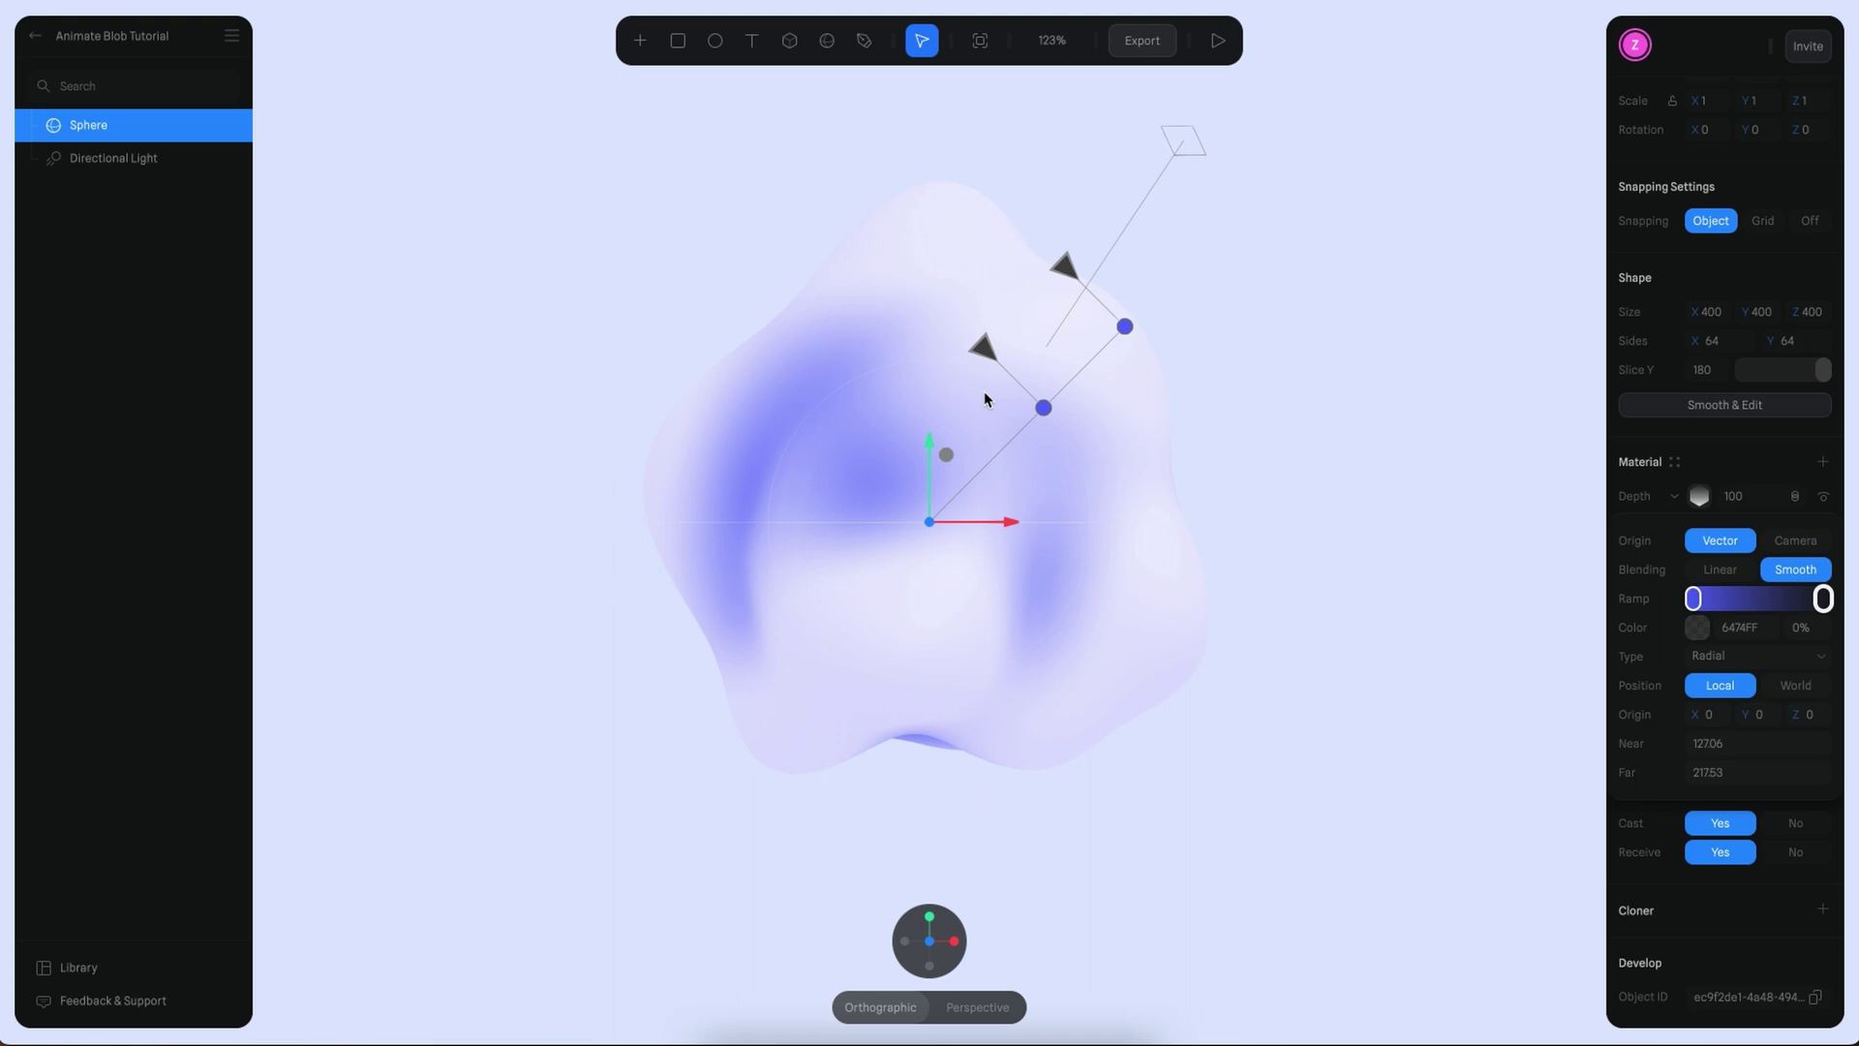
key("Escape")
left_click_drag(1004, 325, 1231, 253, "alt")
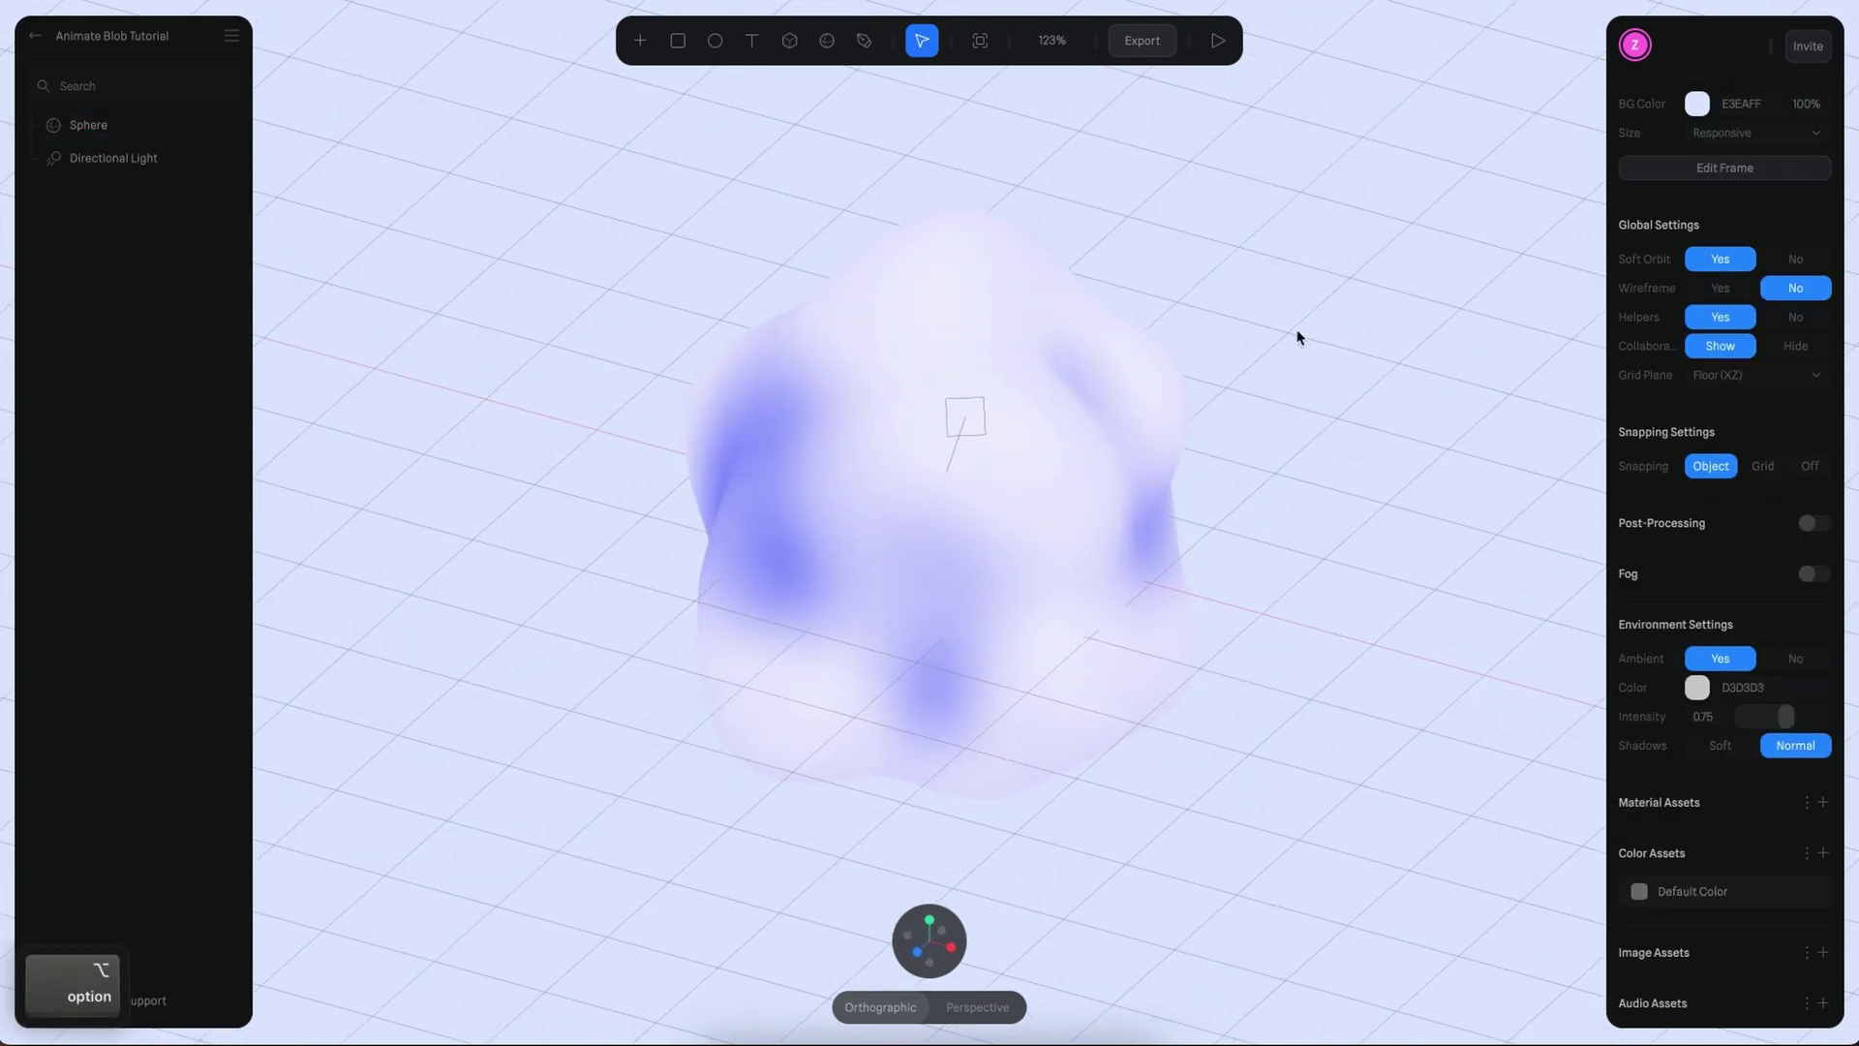
key("alt+r")
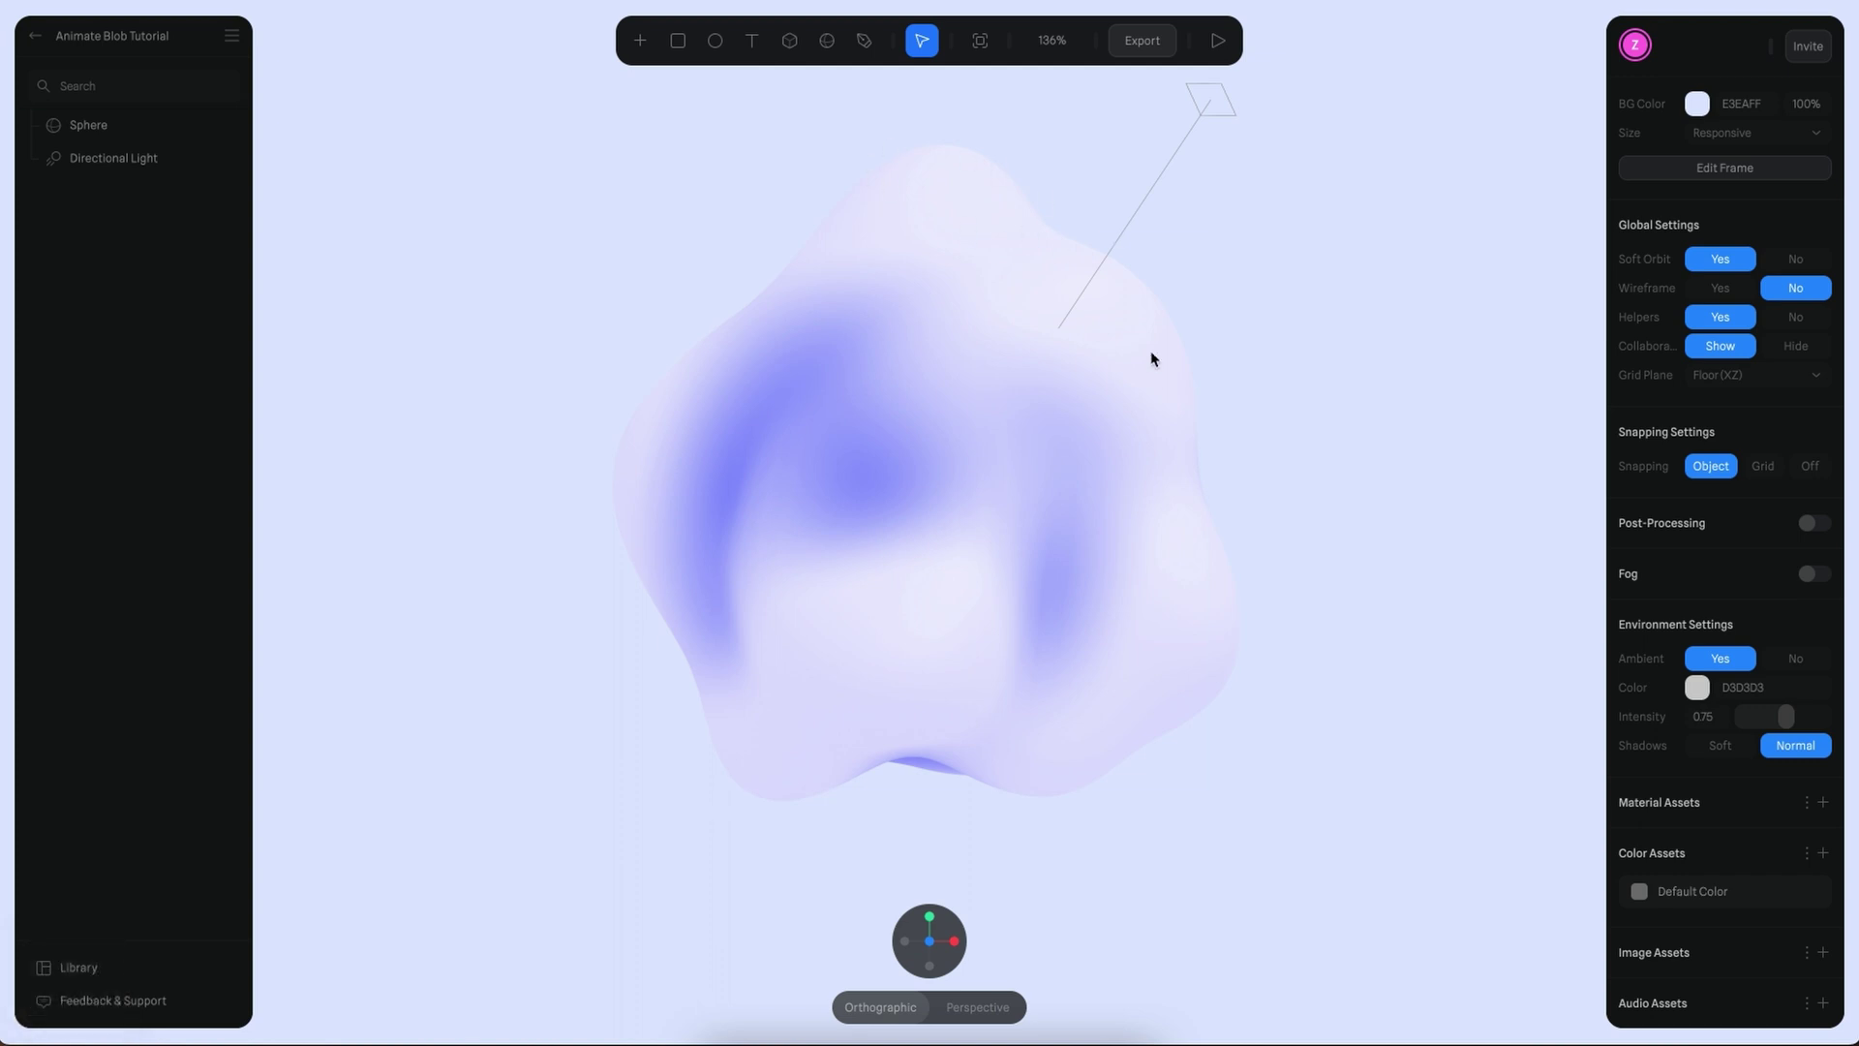
Duplicate the Depth layer and move its origin above the blob.
left_click(945, 394)
scroll(946, 394, "down", 2, "super")
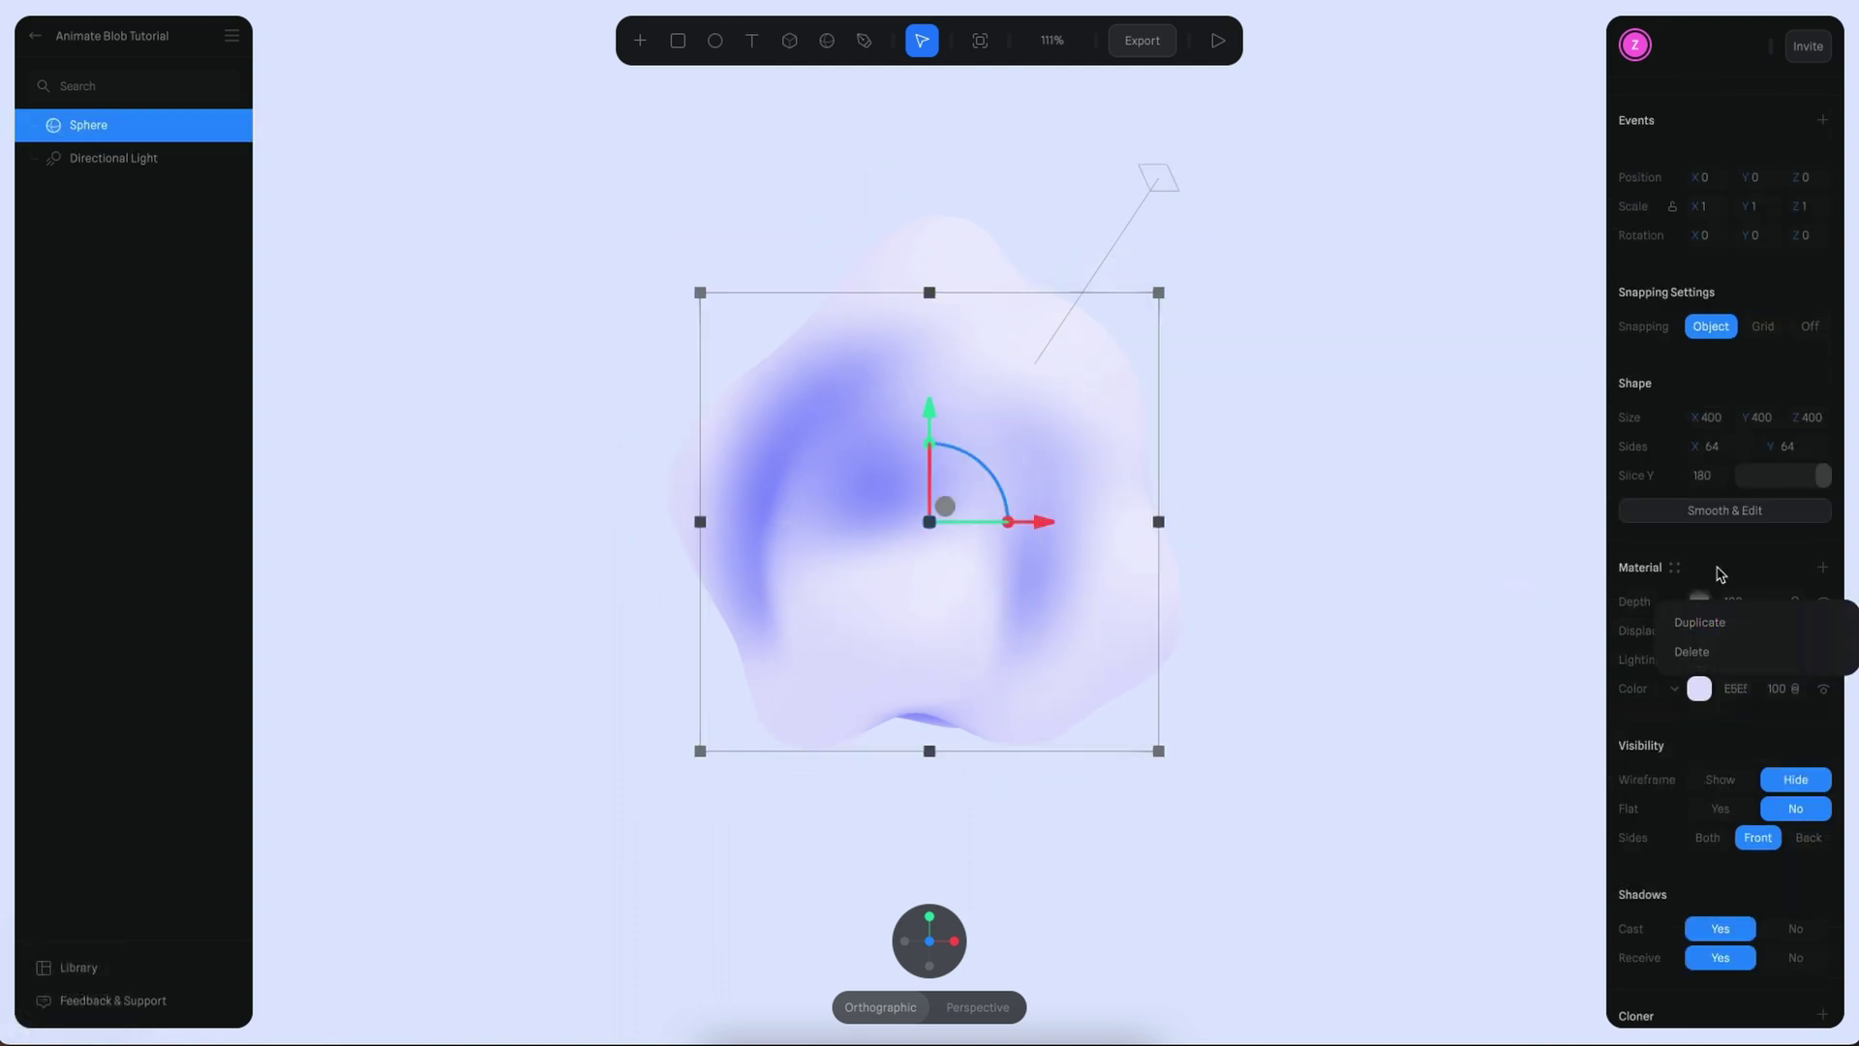
right_click(1699, 606)
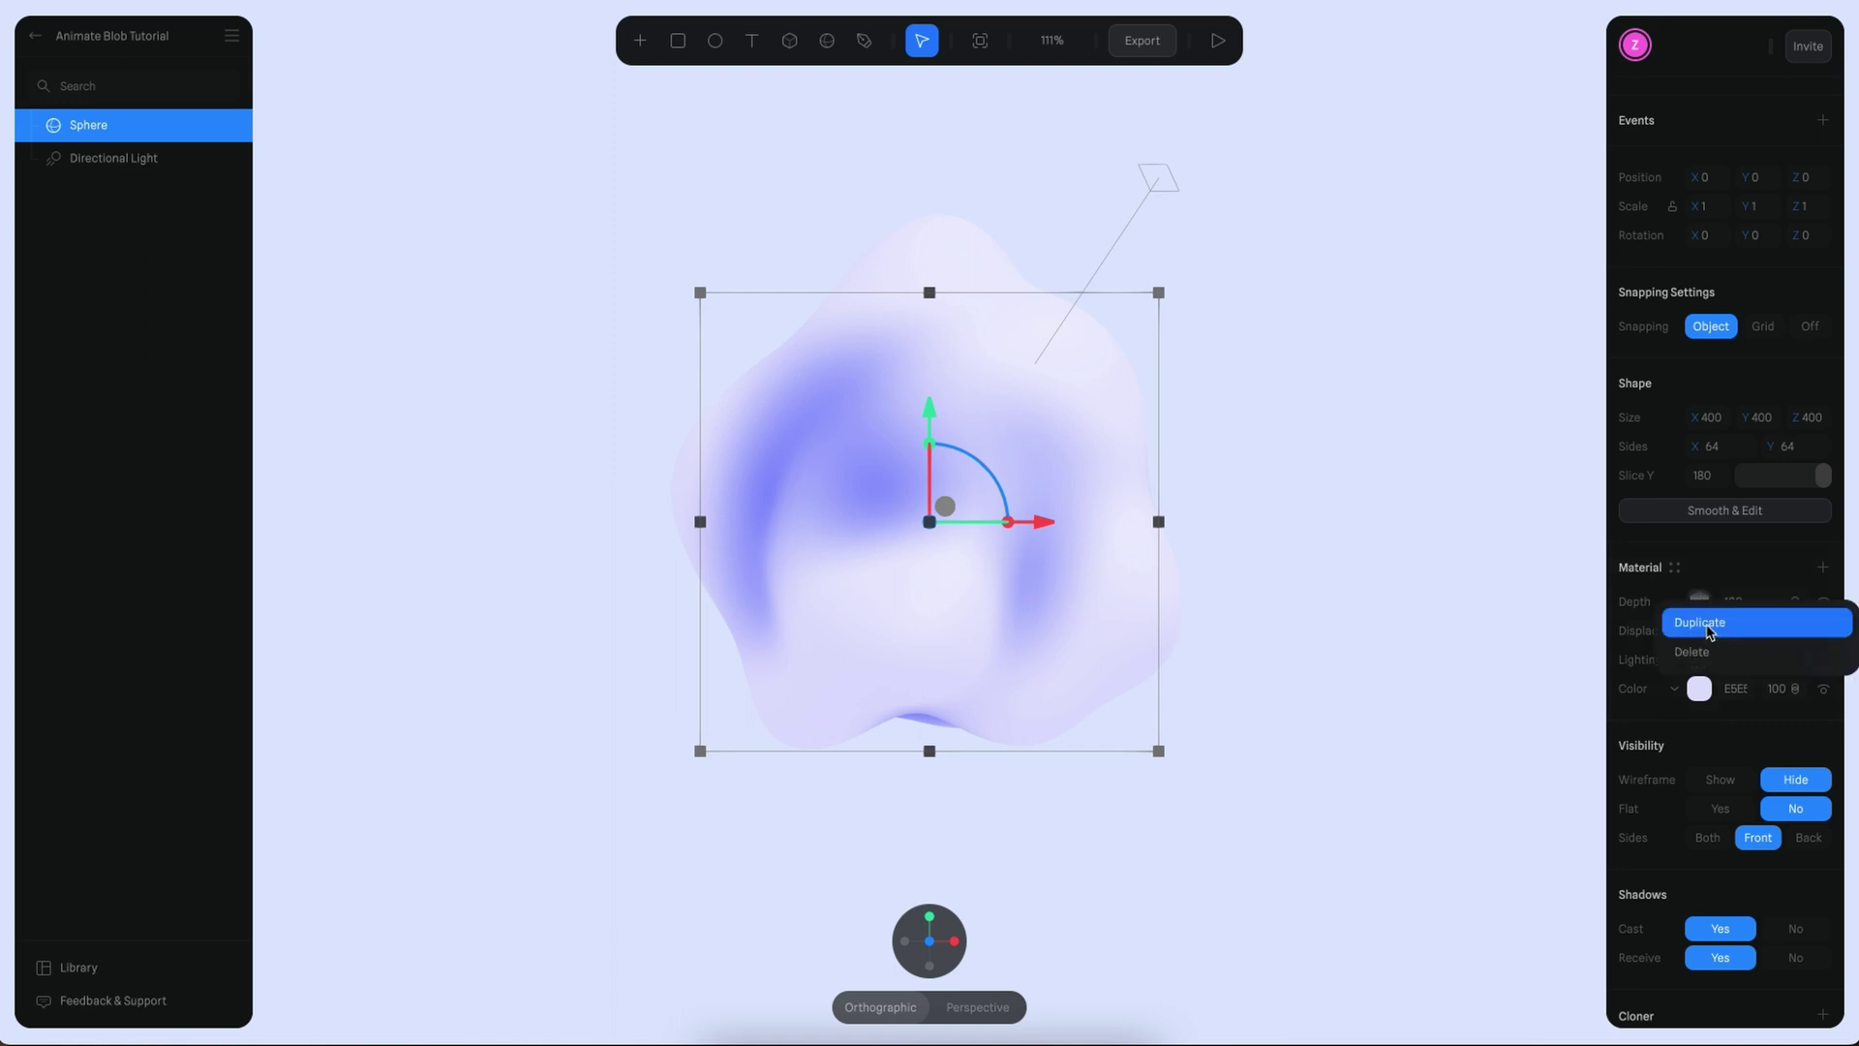
left_click(1710, 630)
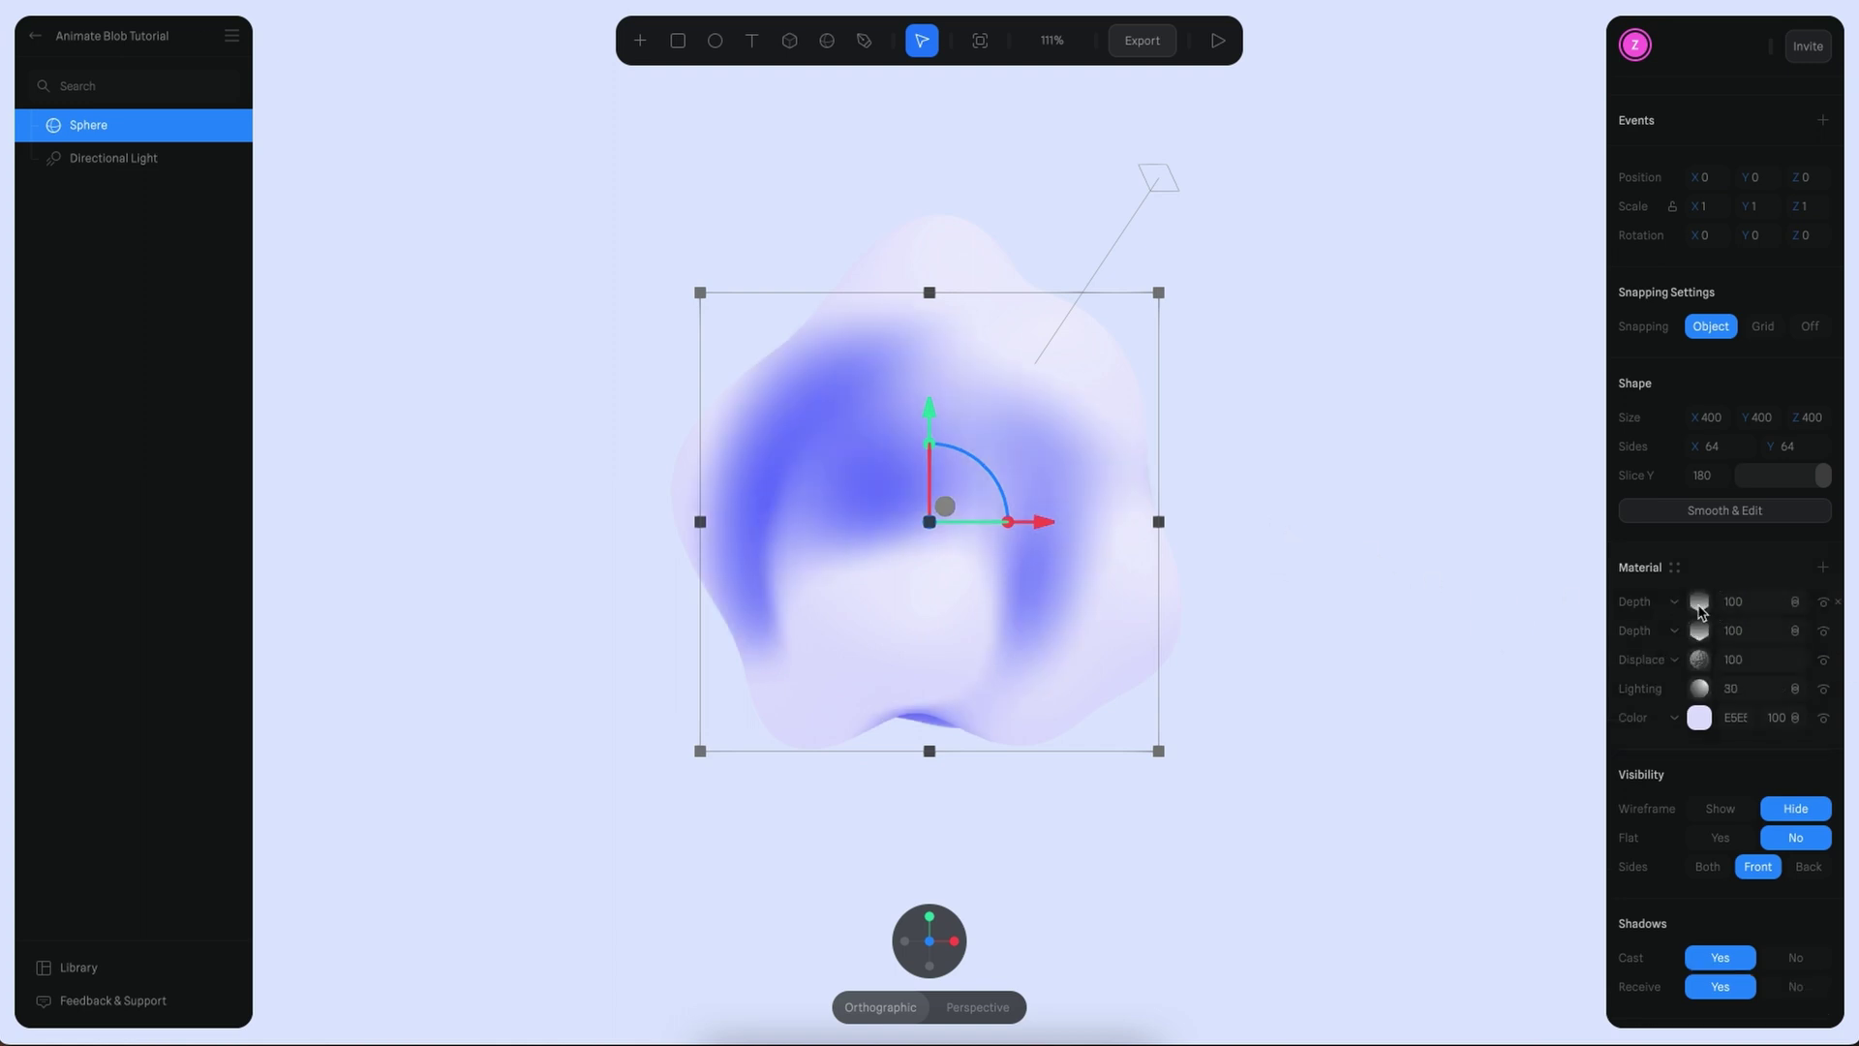
left_click(1700, 606)
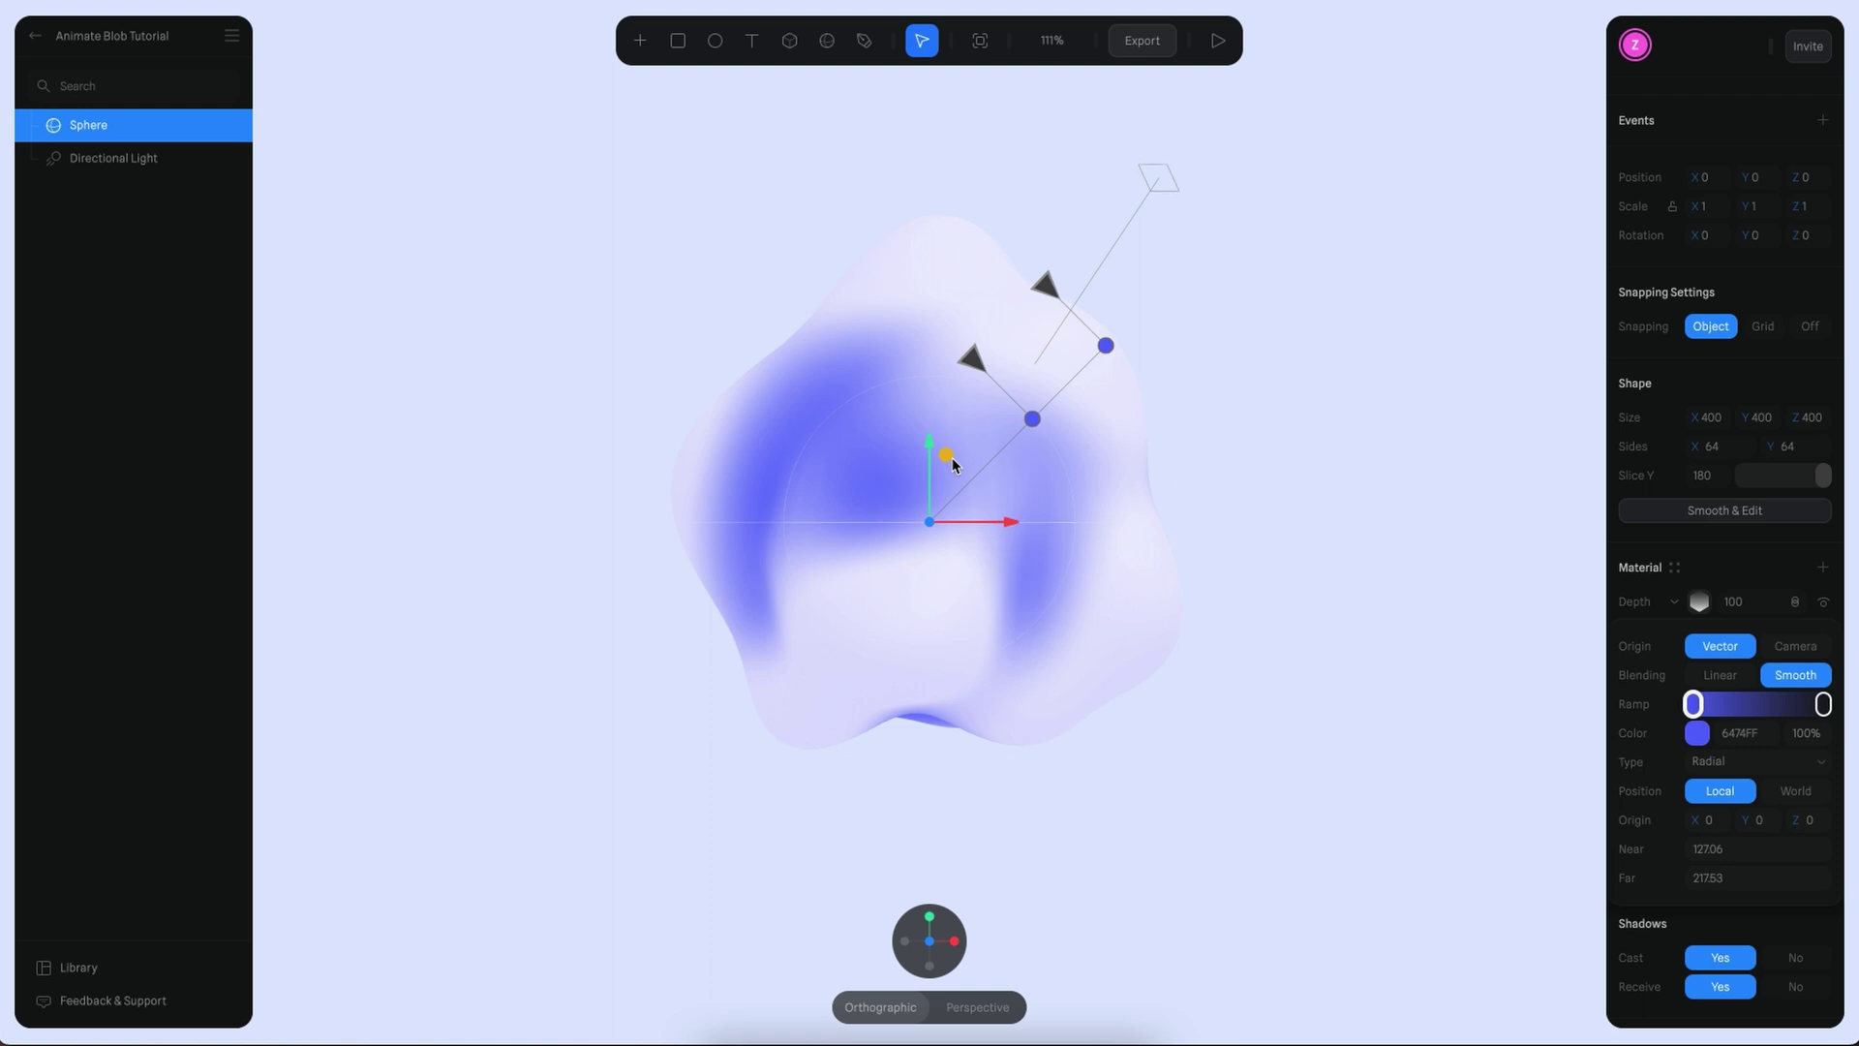
mouse_move(946, 454)
left_mouse_down()
mouse_move(871, 139)
mouse_move(1115, 107)
left_mouse_up()
scroll(1112, 365, "down", 3, "super")
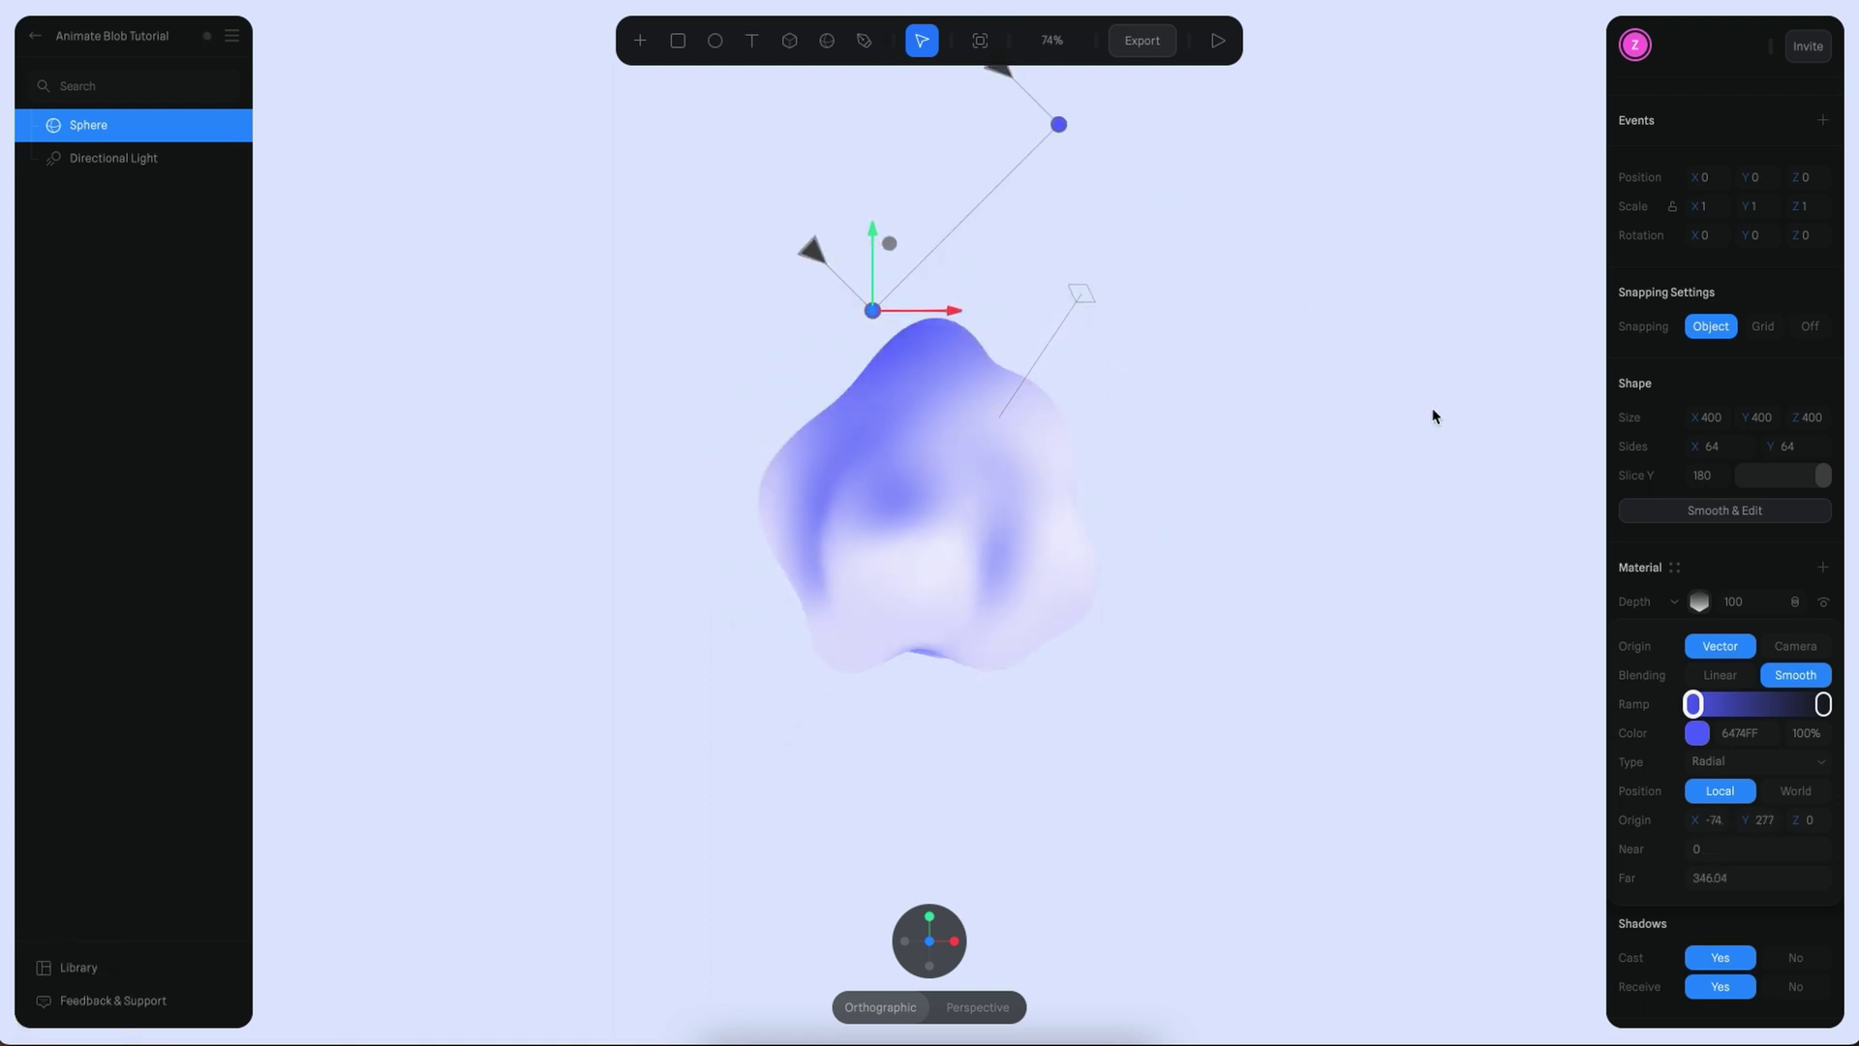
Recolour the copied gradient yellow FFC340, pasting it into the far stop.
left_click(1697, 733)
scroll(1707, 742, "down", 2)
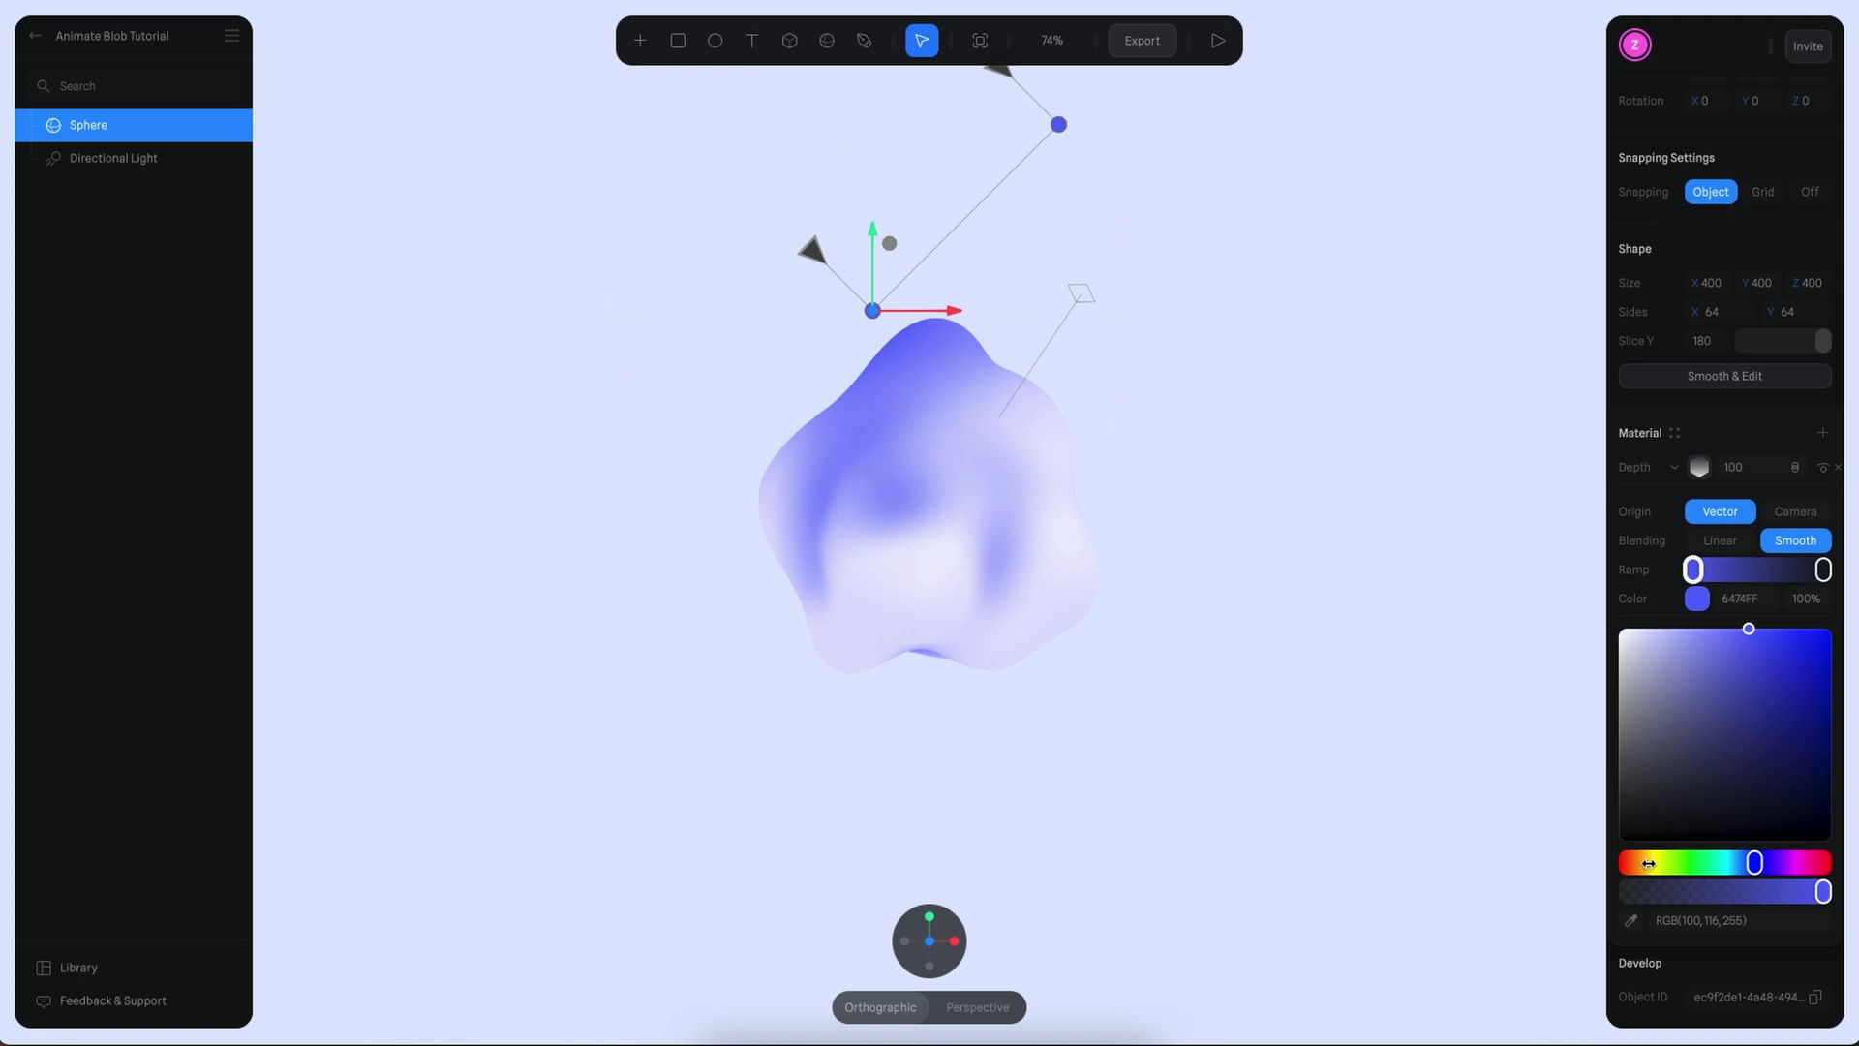
left_click(1650, 863)
left_click_drag(1749, 638, 1778, 629)
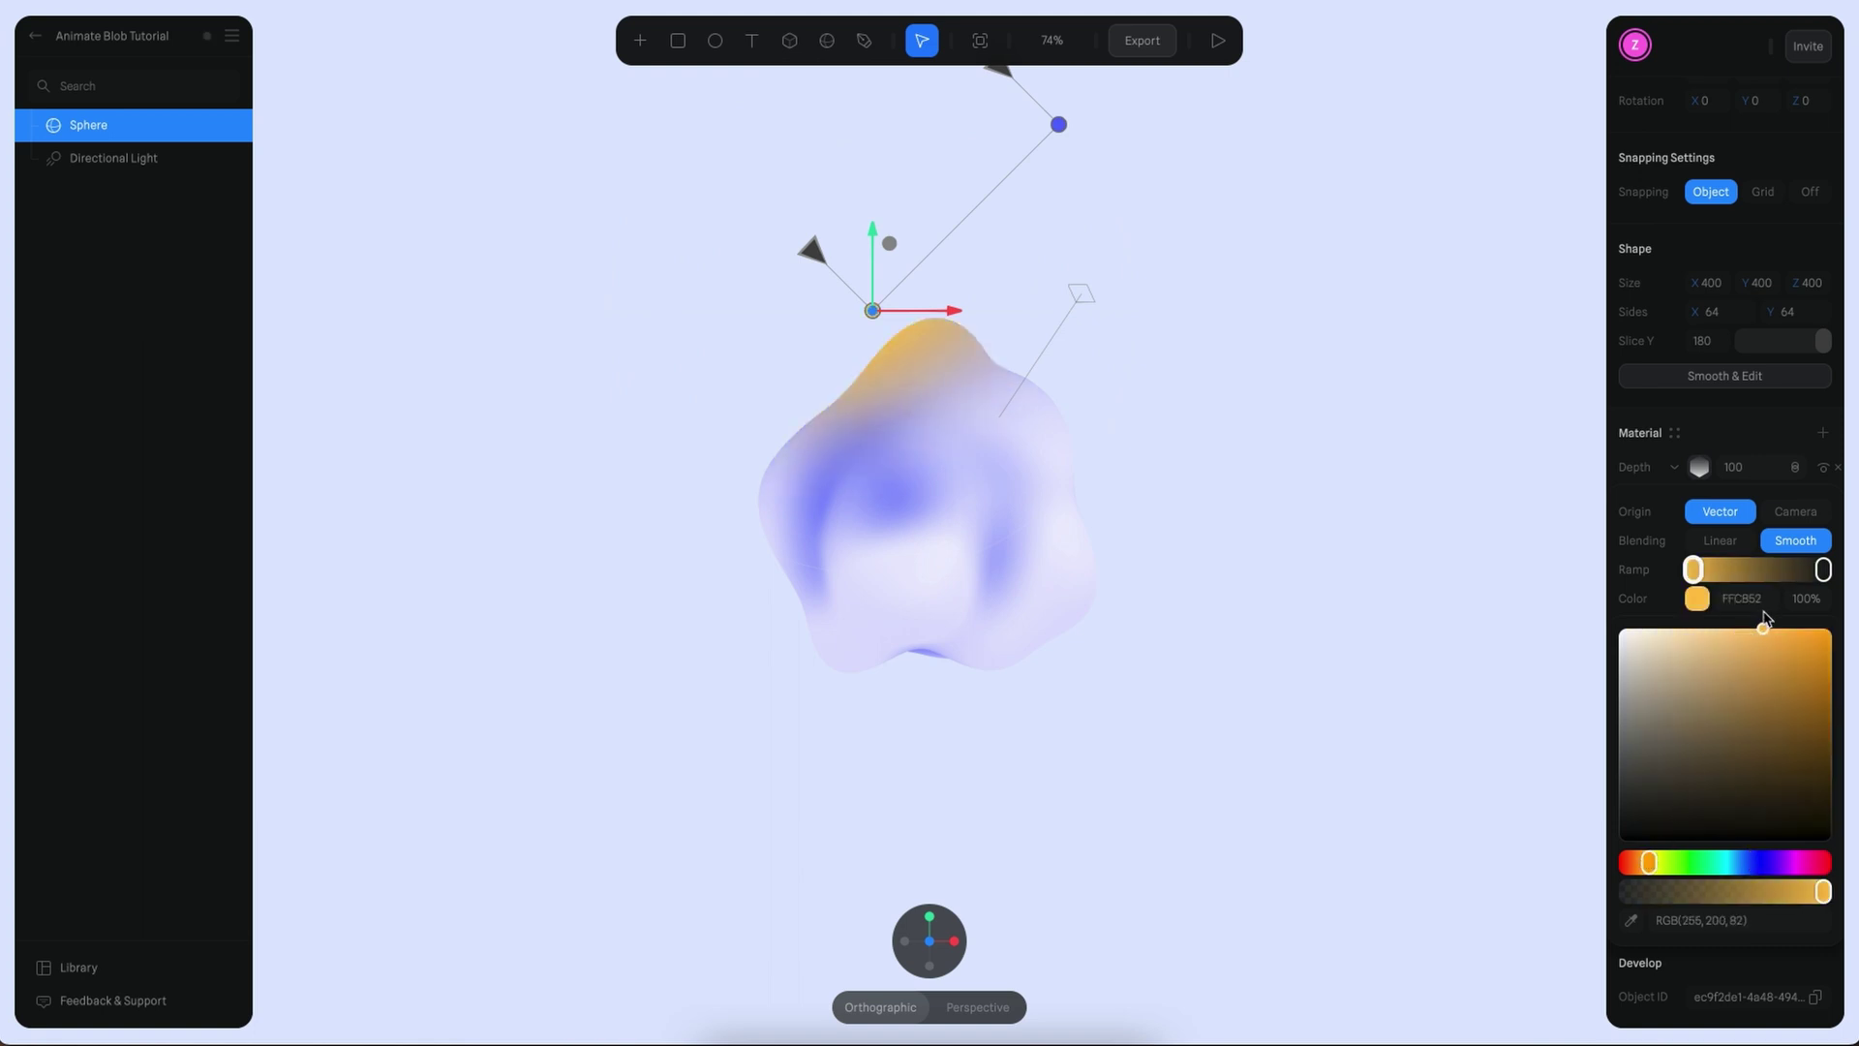
double_click(1742, 598)
key("super+c")
left_click(1823, 569)
key("super+v")
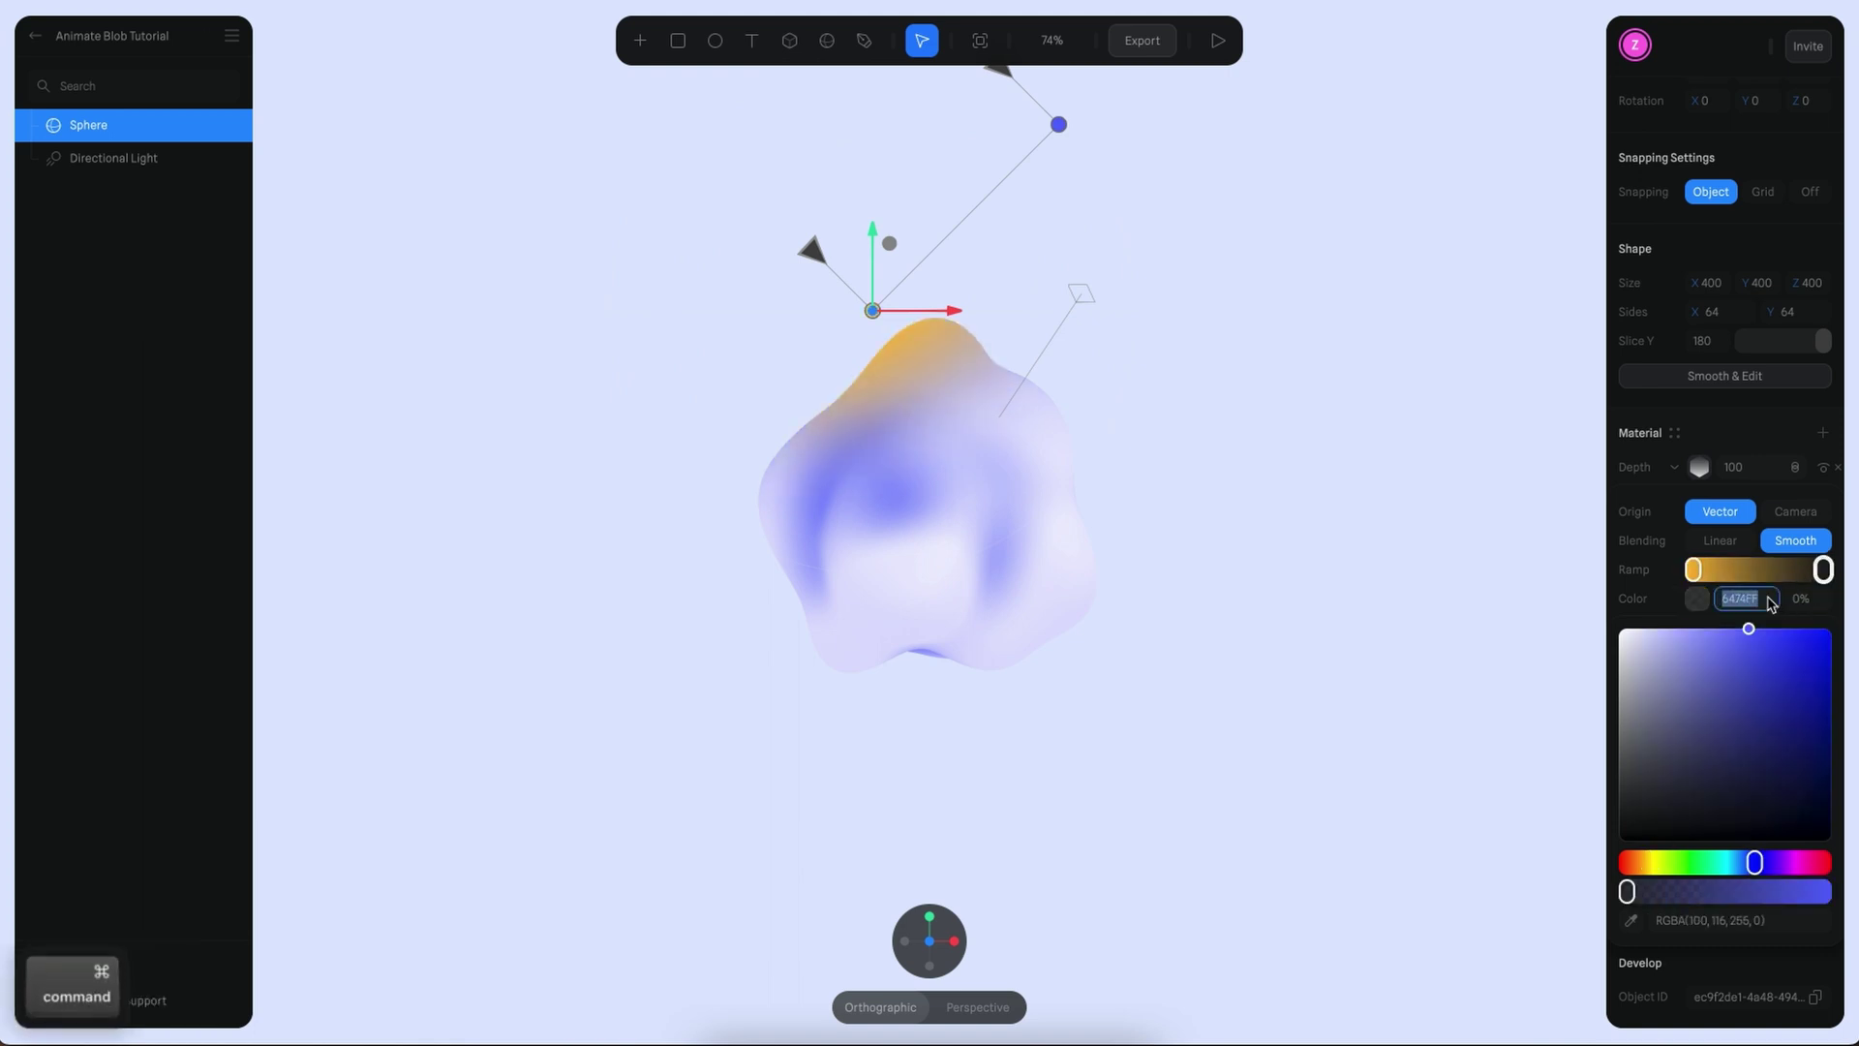
key("Return")
scroll(1113, 436, "down", 2, "super")
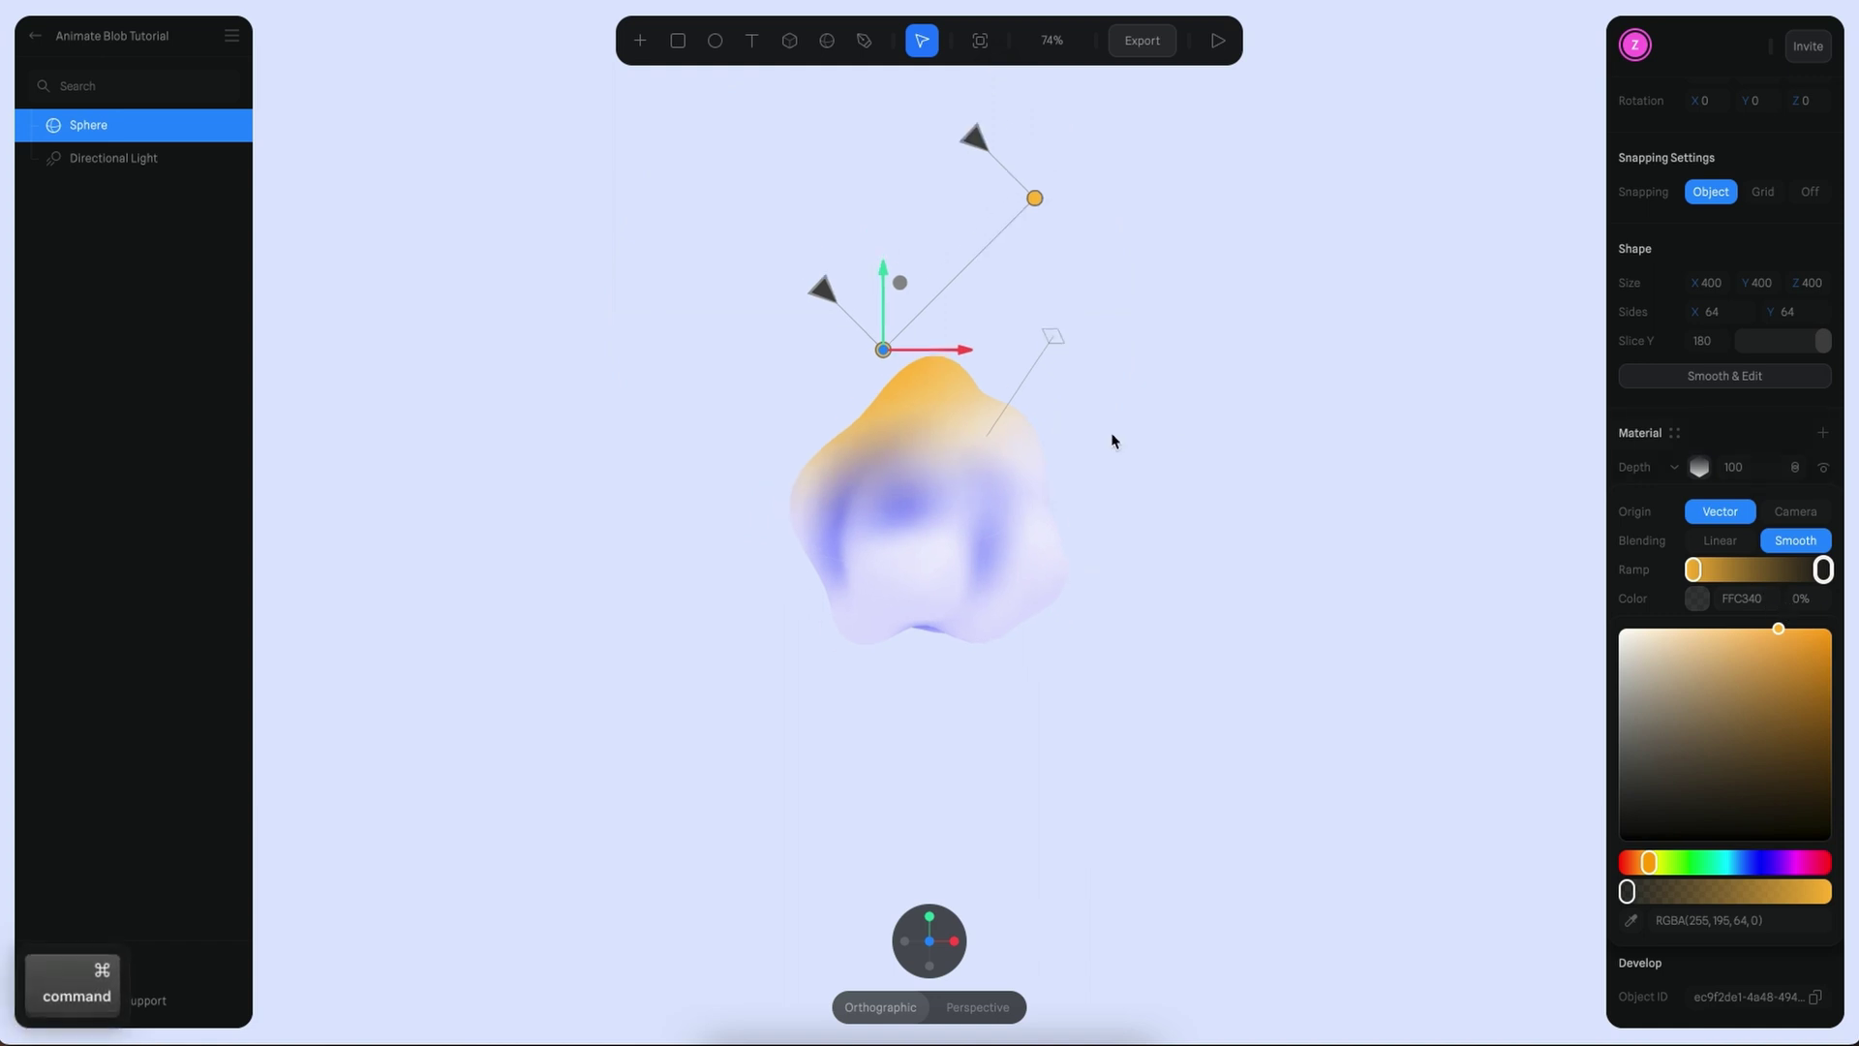
Duplicate the yellow layer twice, moving the origins to the blob's lower left and lower right.
left_click(1823, 431)
left_click(1706, 480)
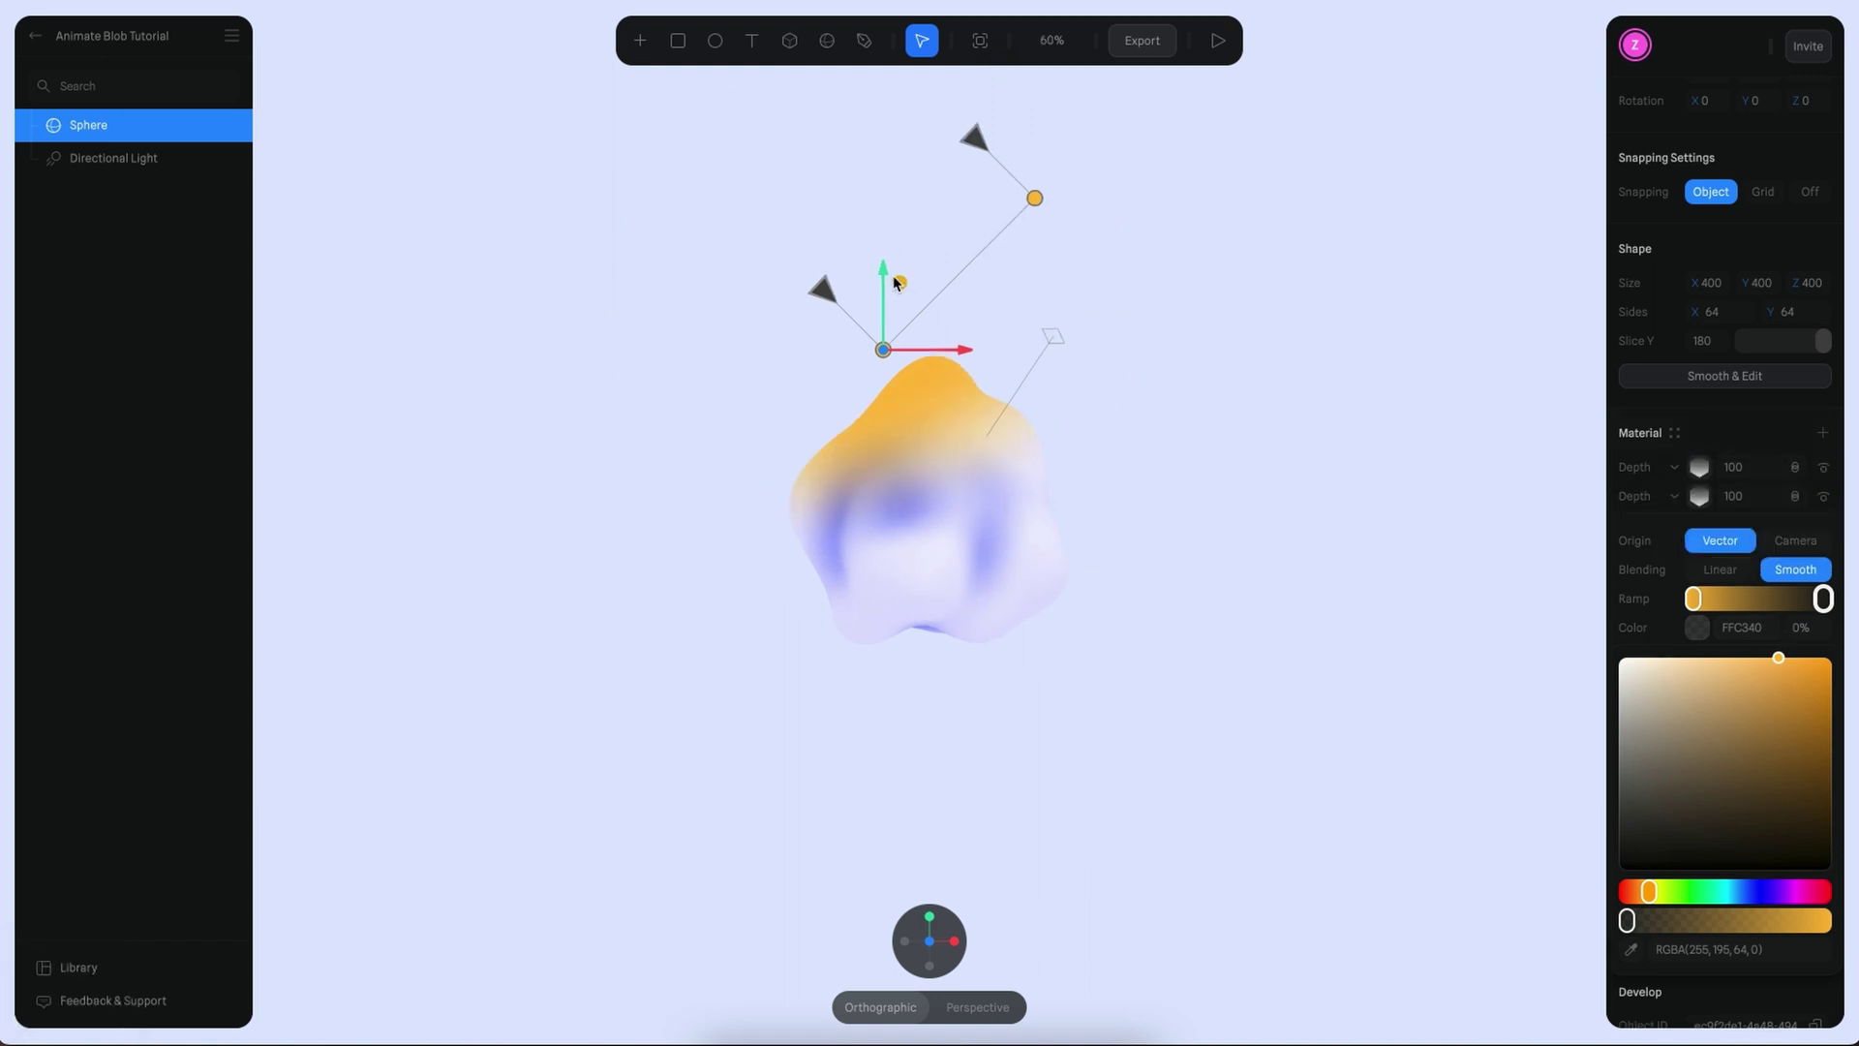
left_click_drag(895, 283, 820, 588)
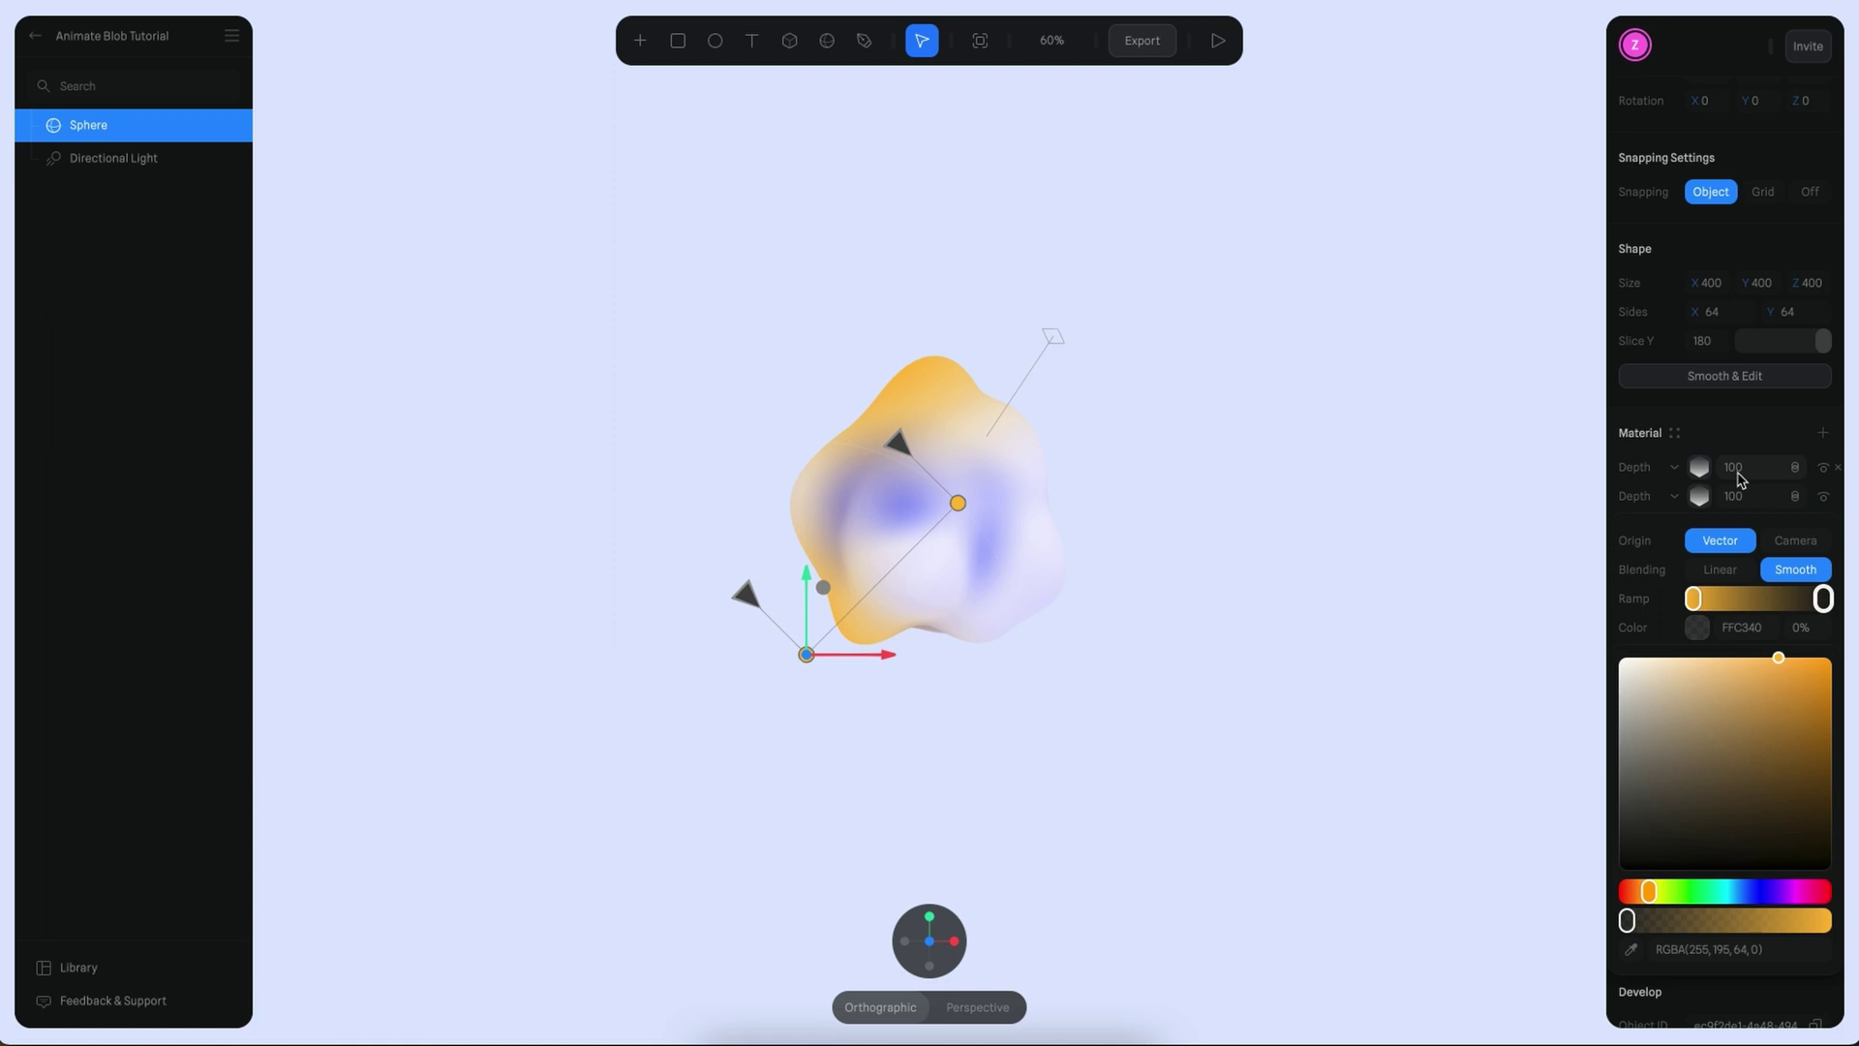
left_click(1700, 470)
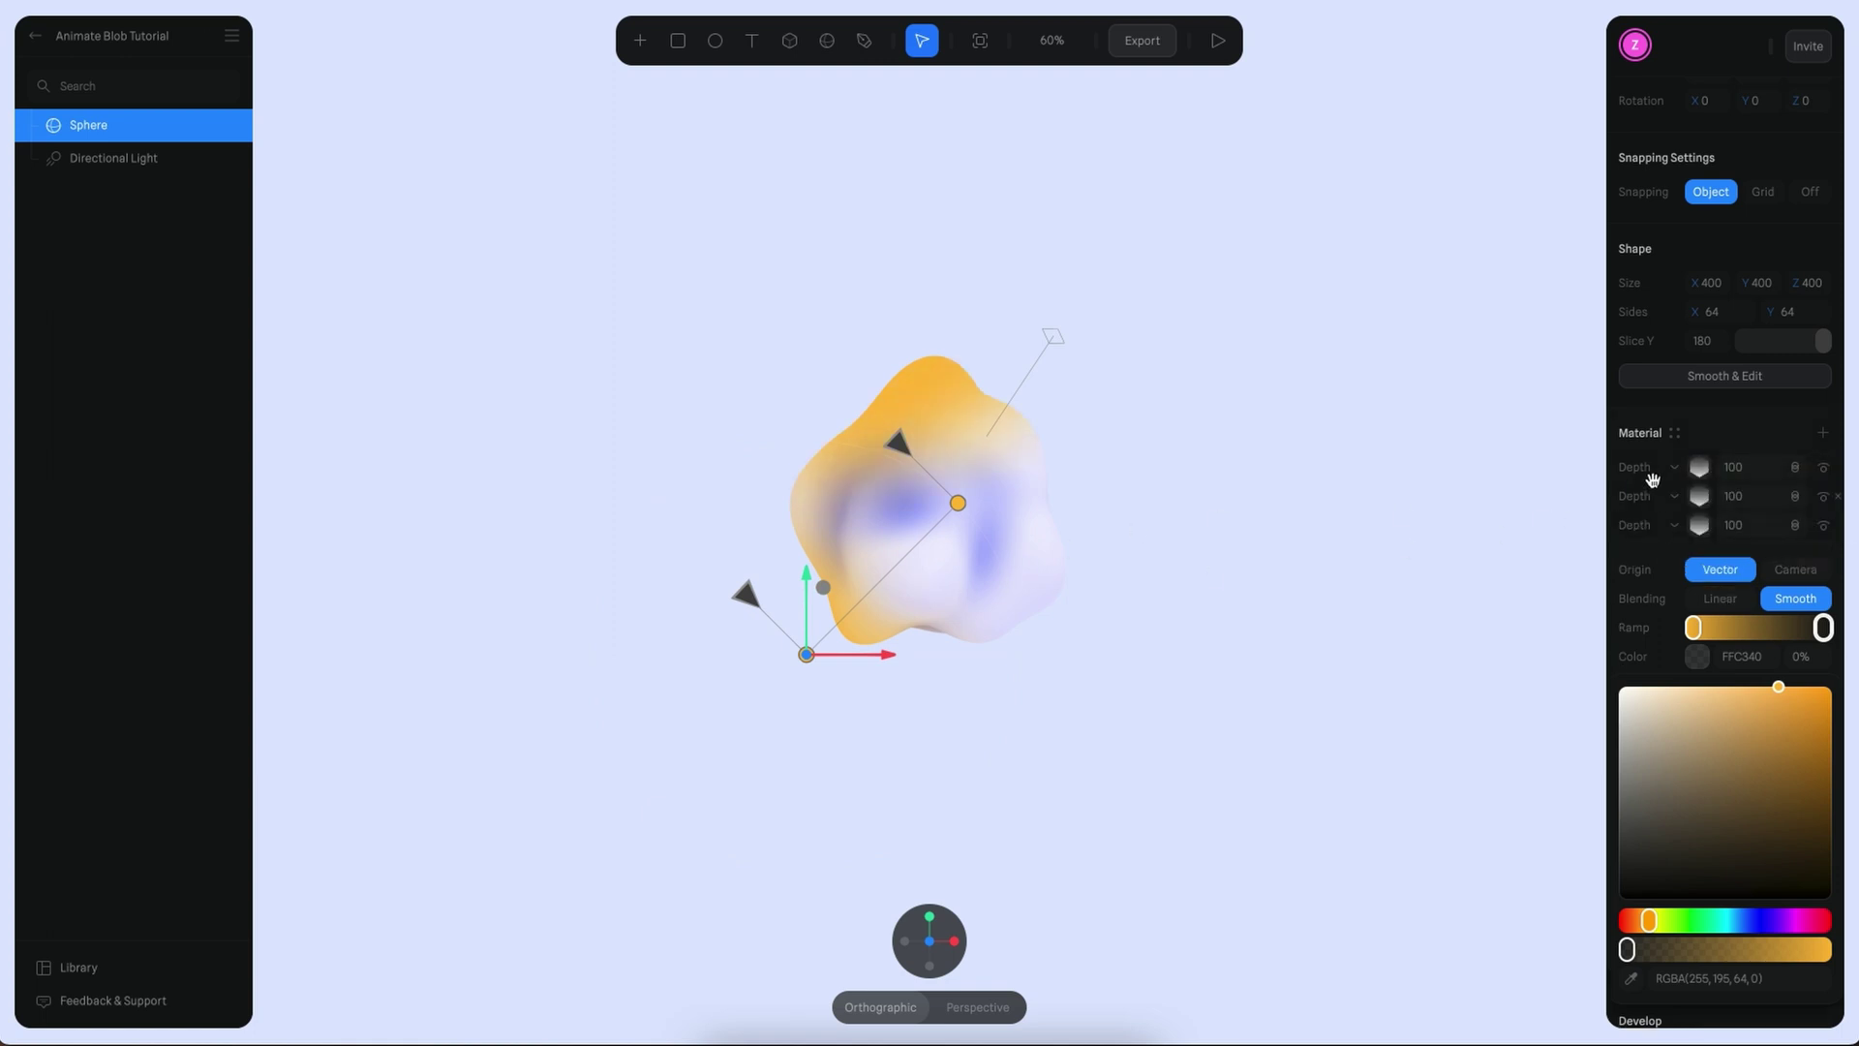
left_click(1696, 470)
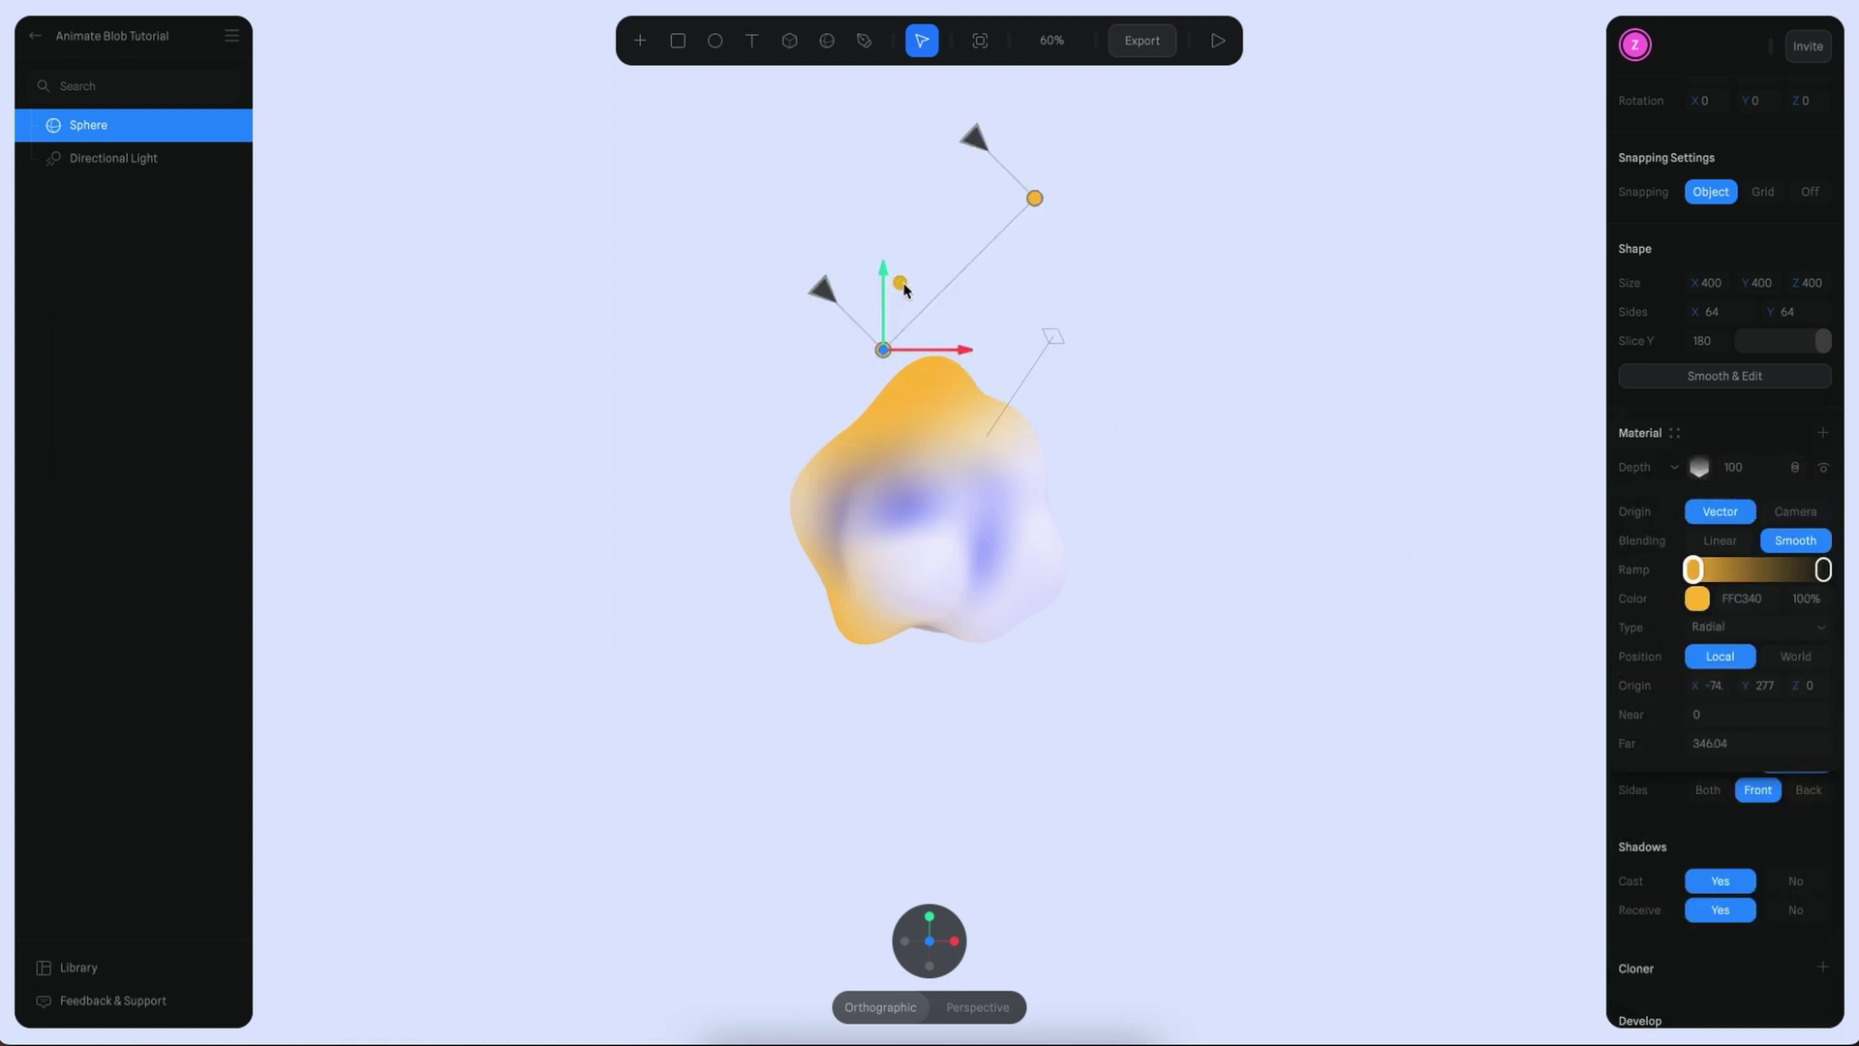
left_click_drag(901, 283, 1063, 566)
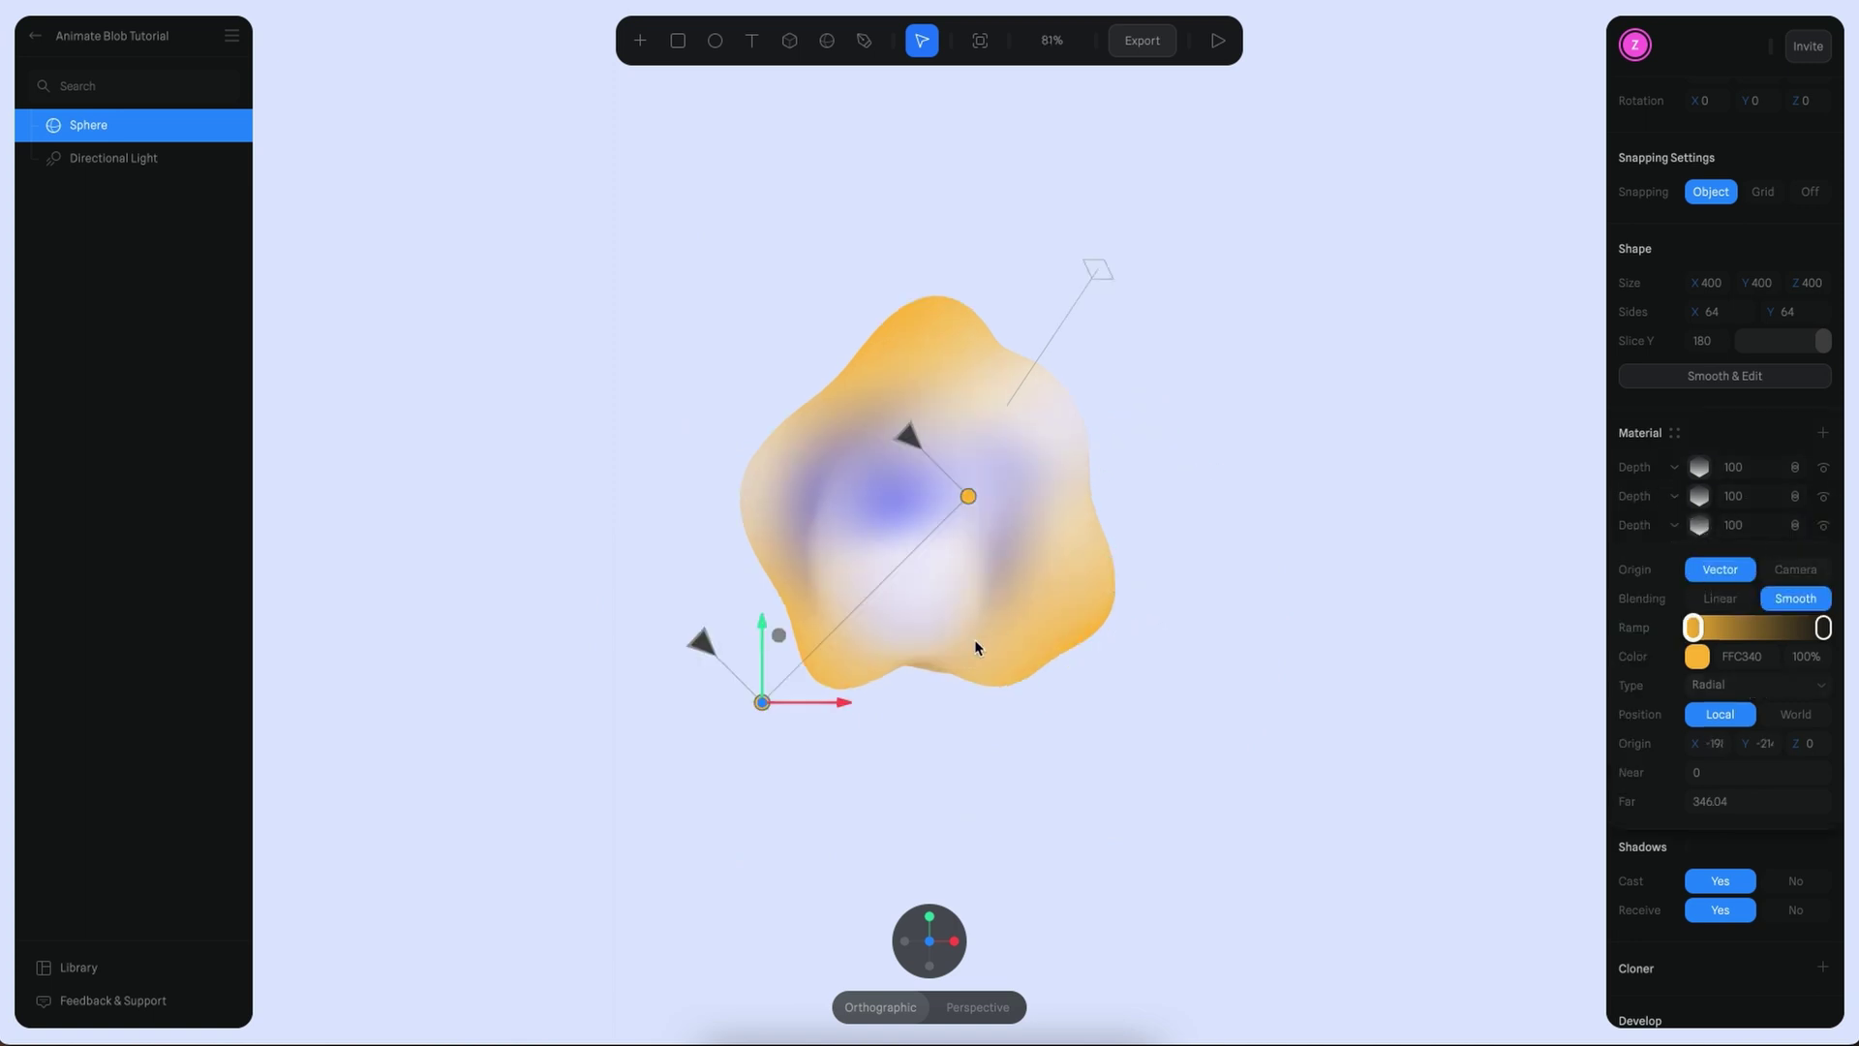
Recolour the third Depth layer green 00B673 and copy that green into its far stop.
left_click(1696, 656)
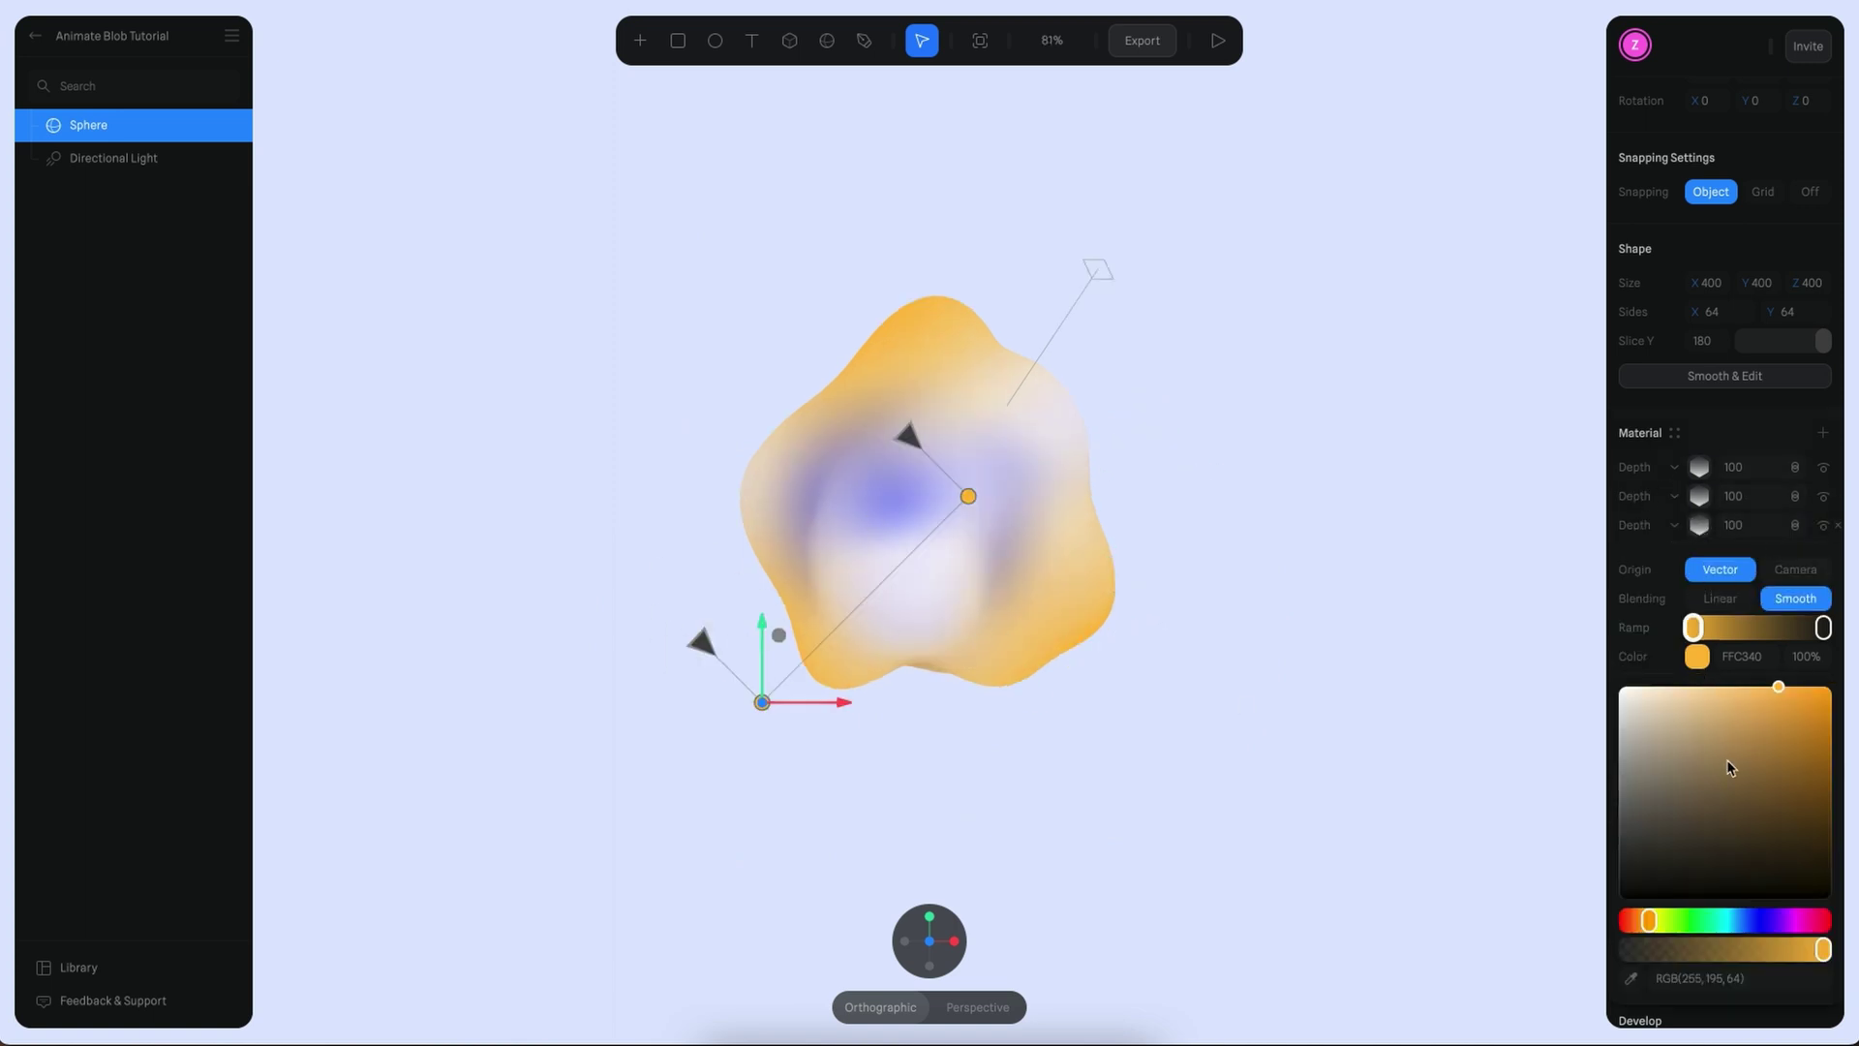
left_click_drag(1651, 862, 1714, 862)
left_click(1823, 569)
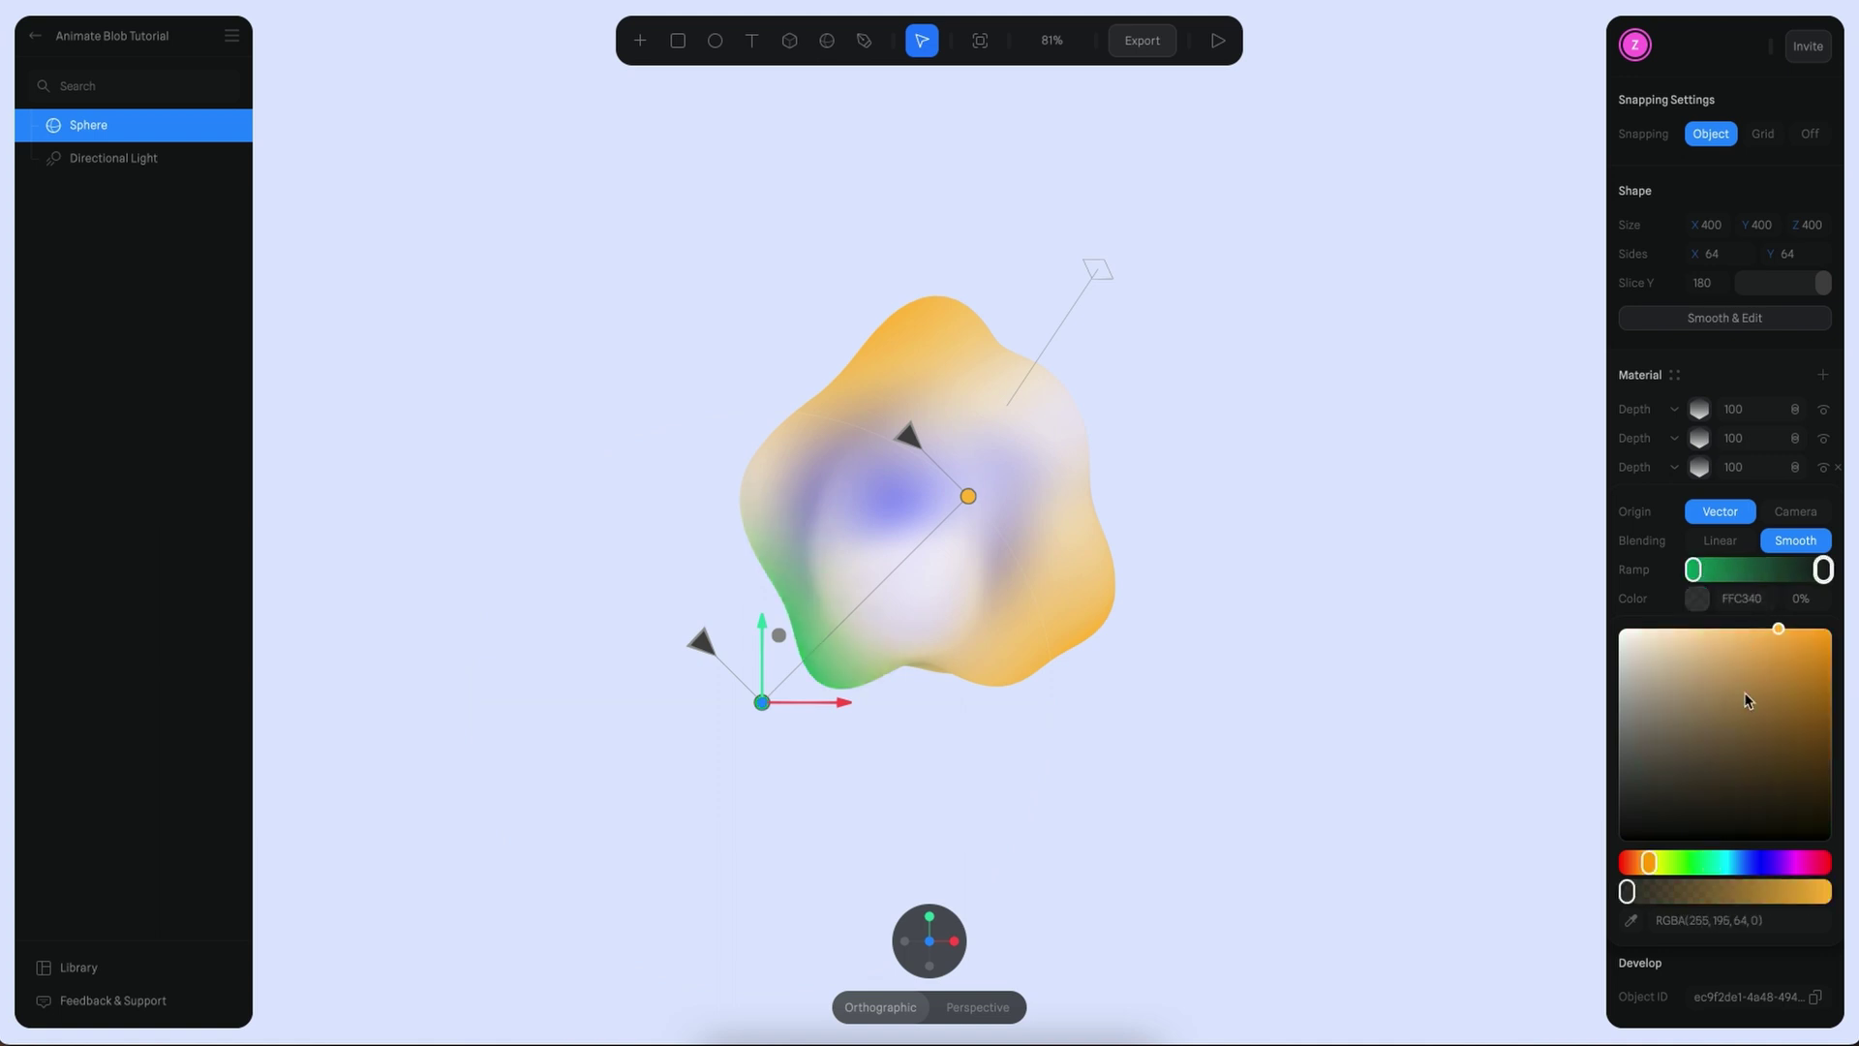
left_click(1754, 598)
left_click(1693, 569)
left_click(1750, 599)
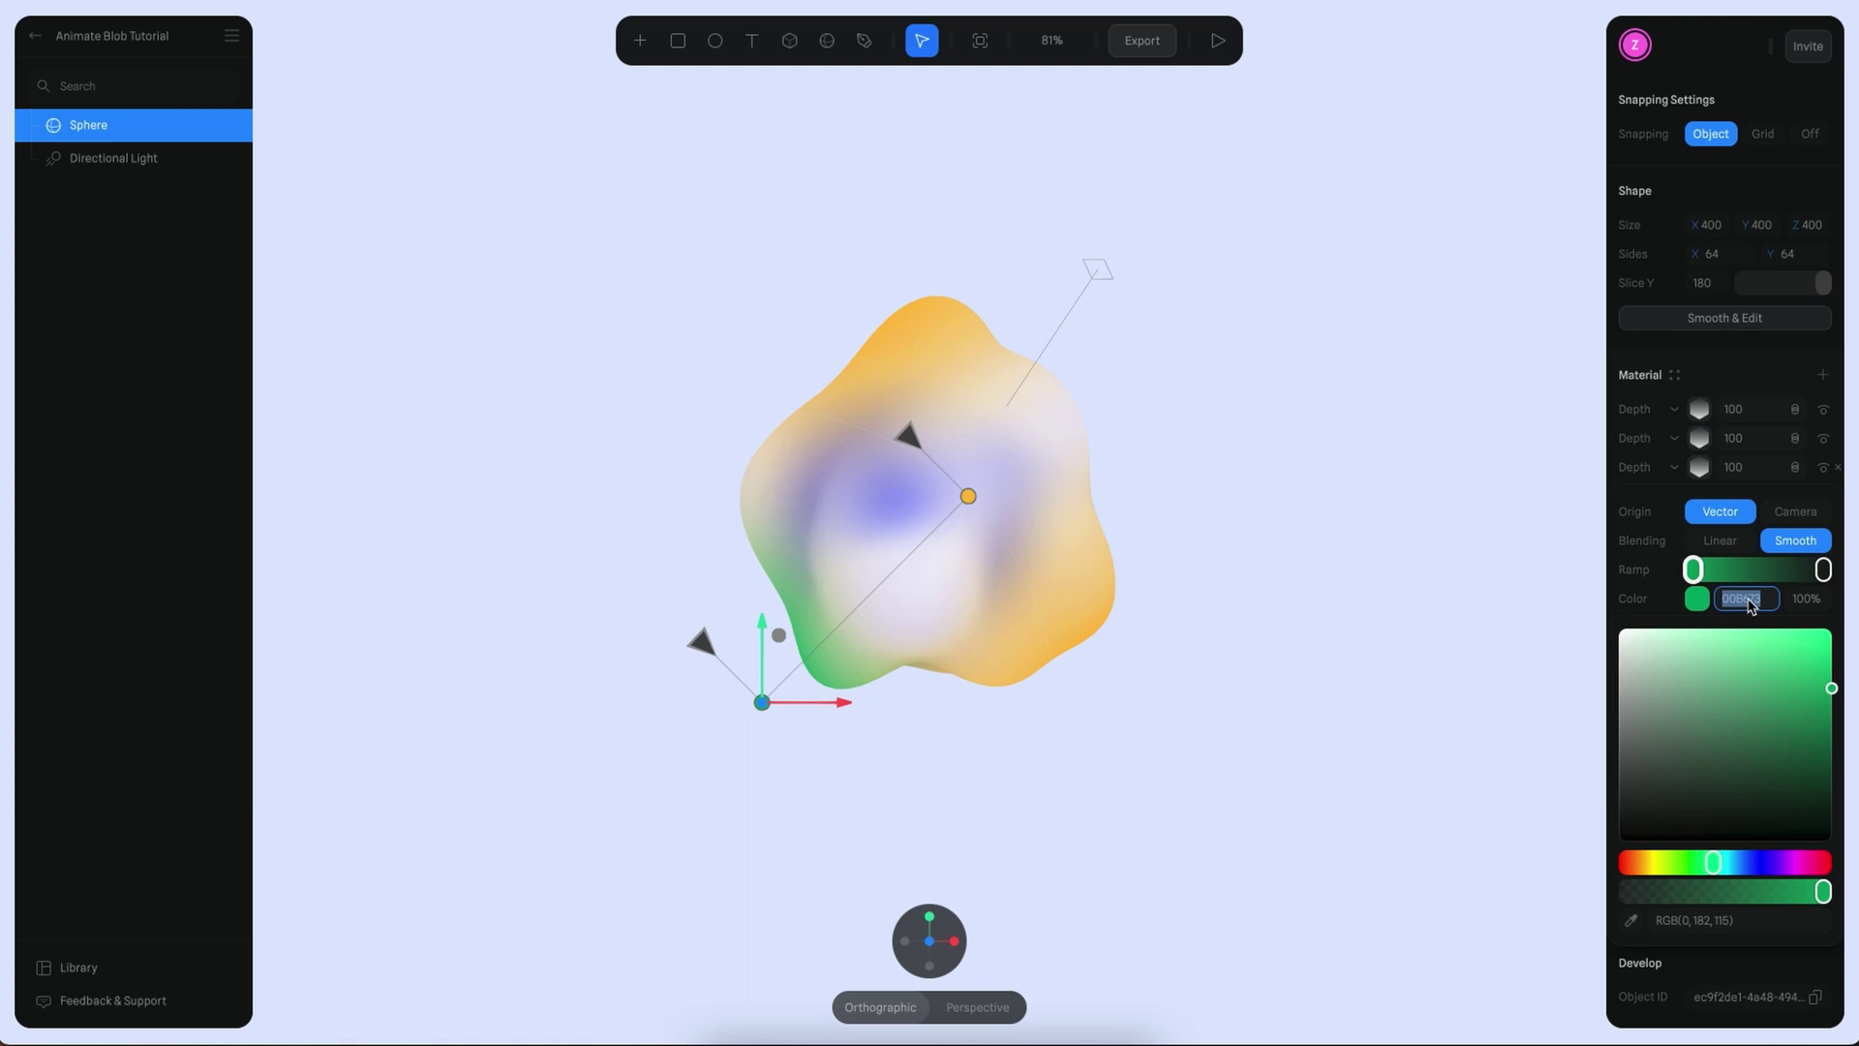
key("super+c")
left_click(1823, 570)
left_click(1754, 599)
key("super+v")
key("Return")
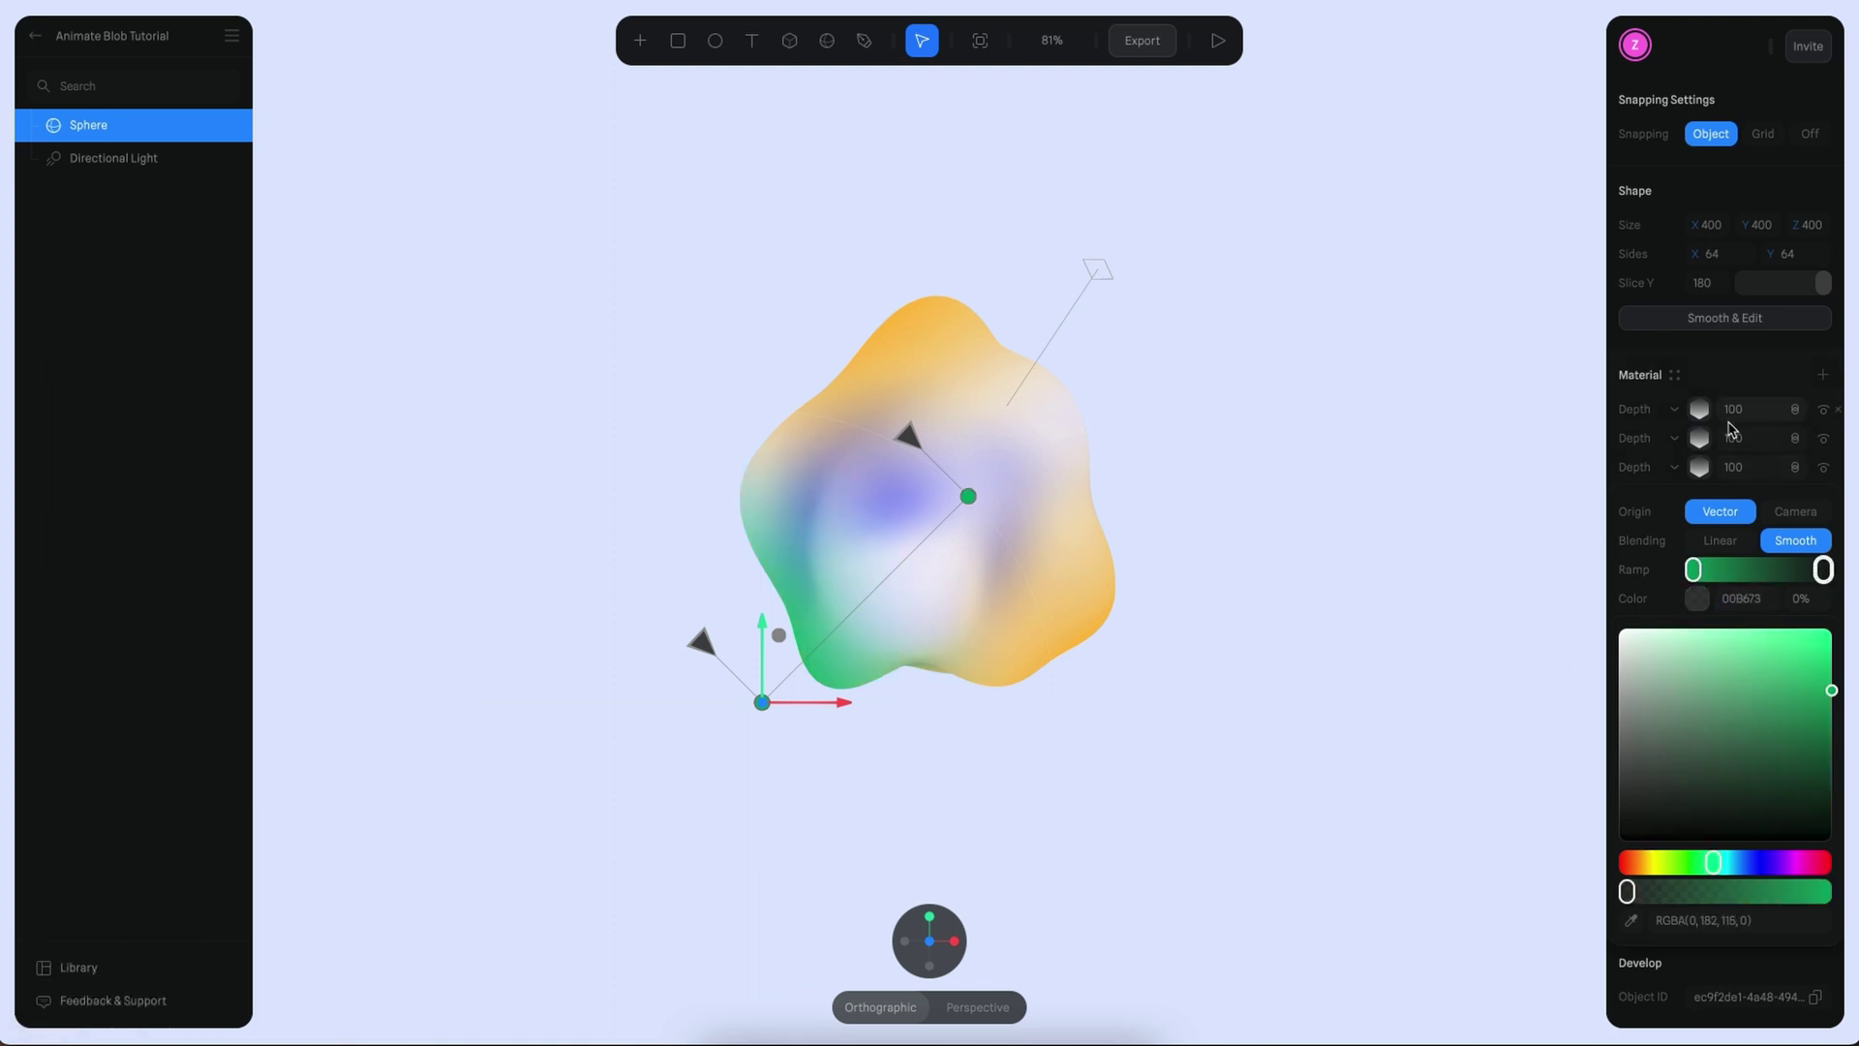
Shift the remaining yellow Depth layer's hue to magenta FF40FF, including its far stop.
left_click(1708, 419)
left_click(1708, 546)
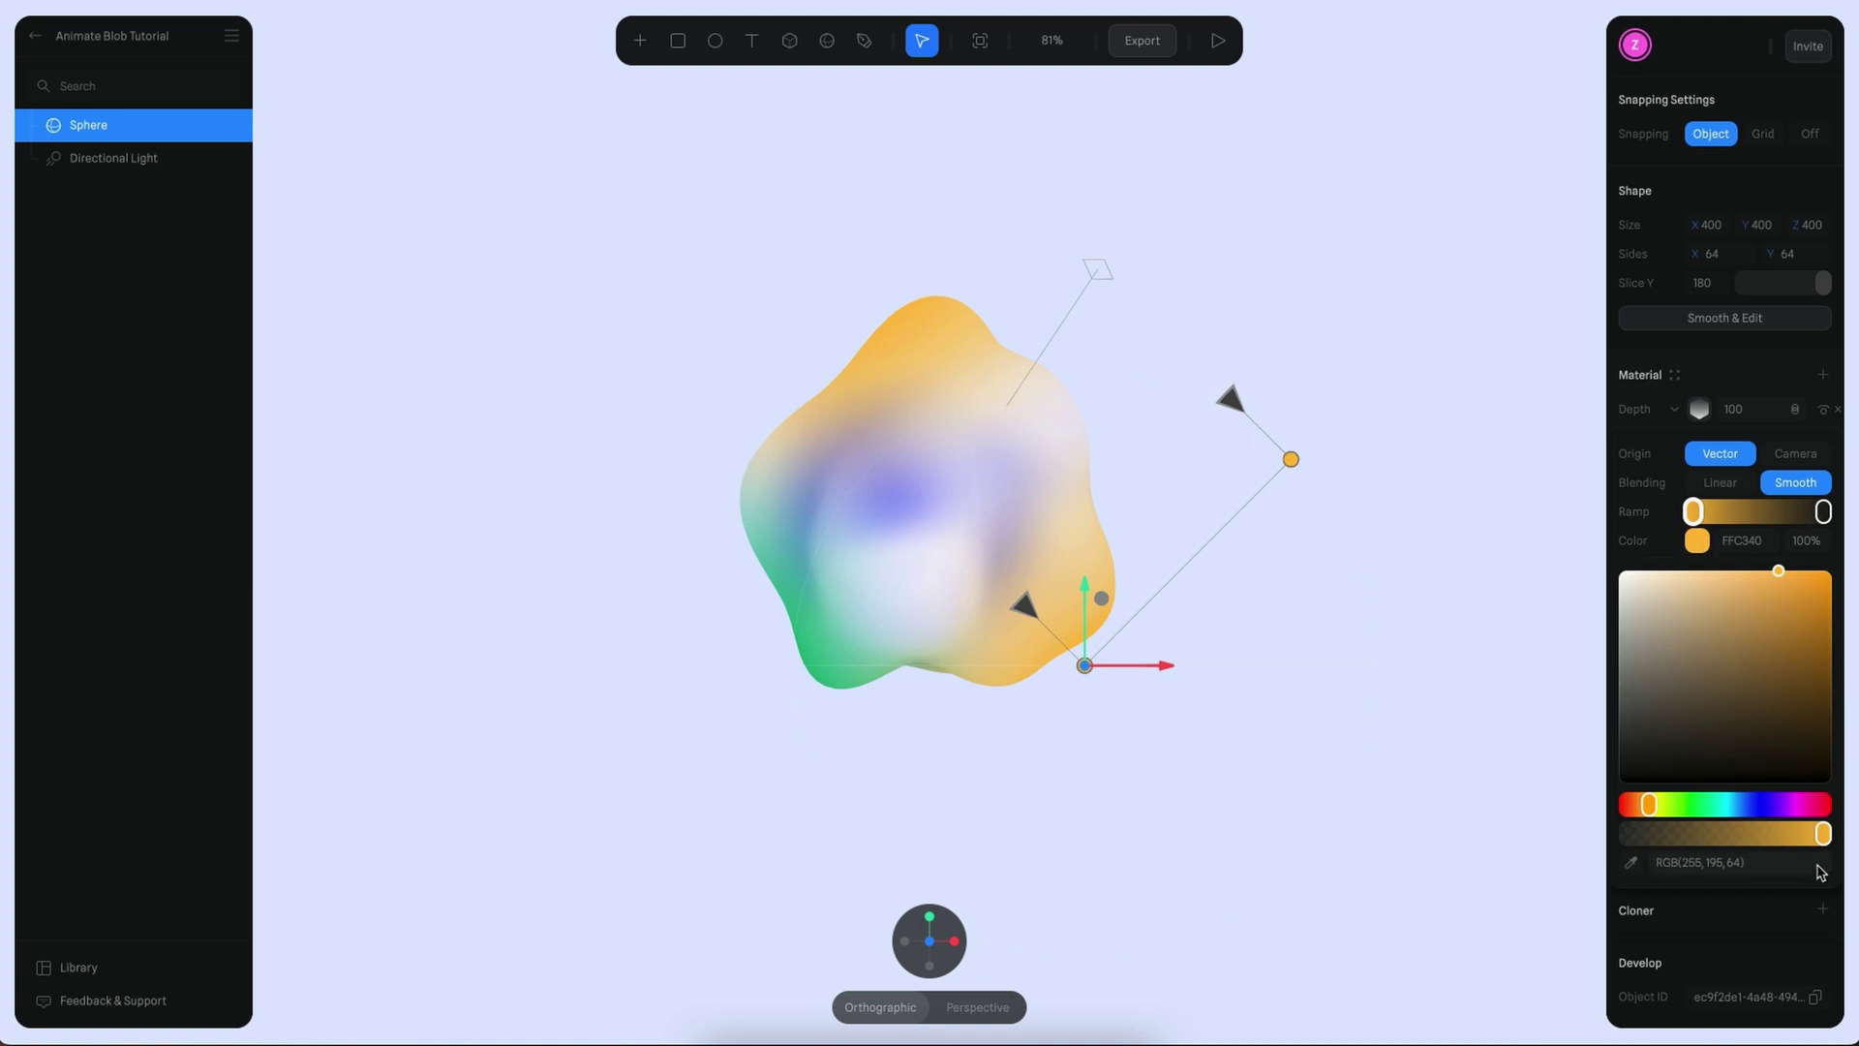
left_click_drag(1805, 805, 1791, 803)
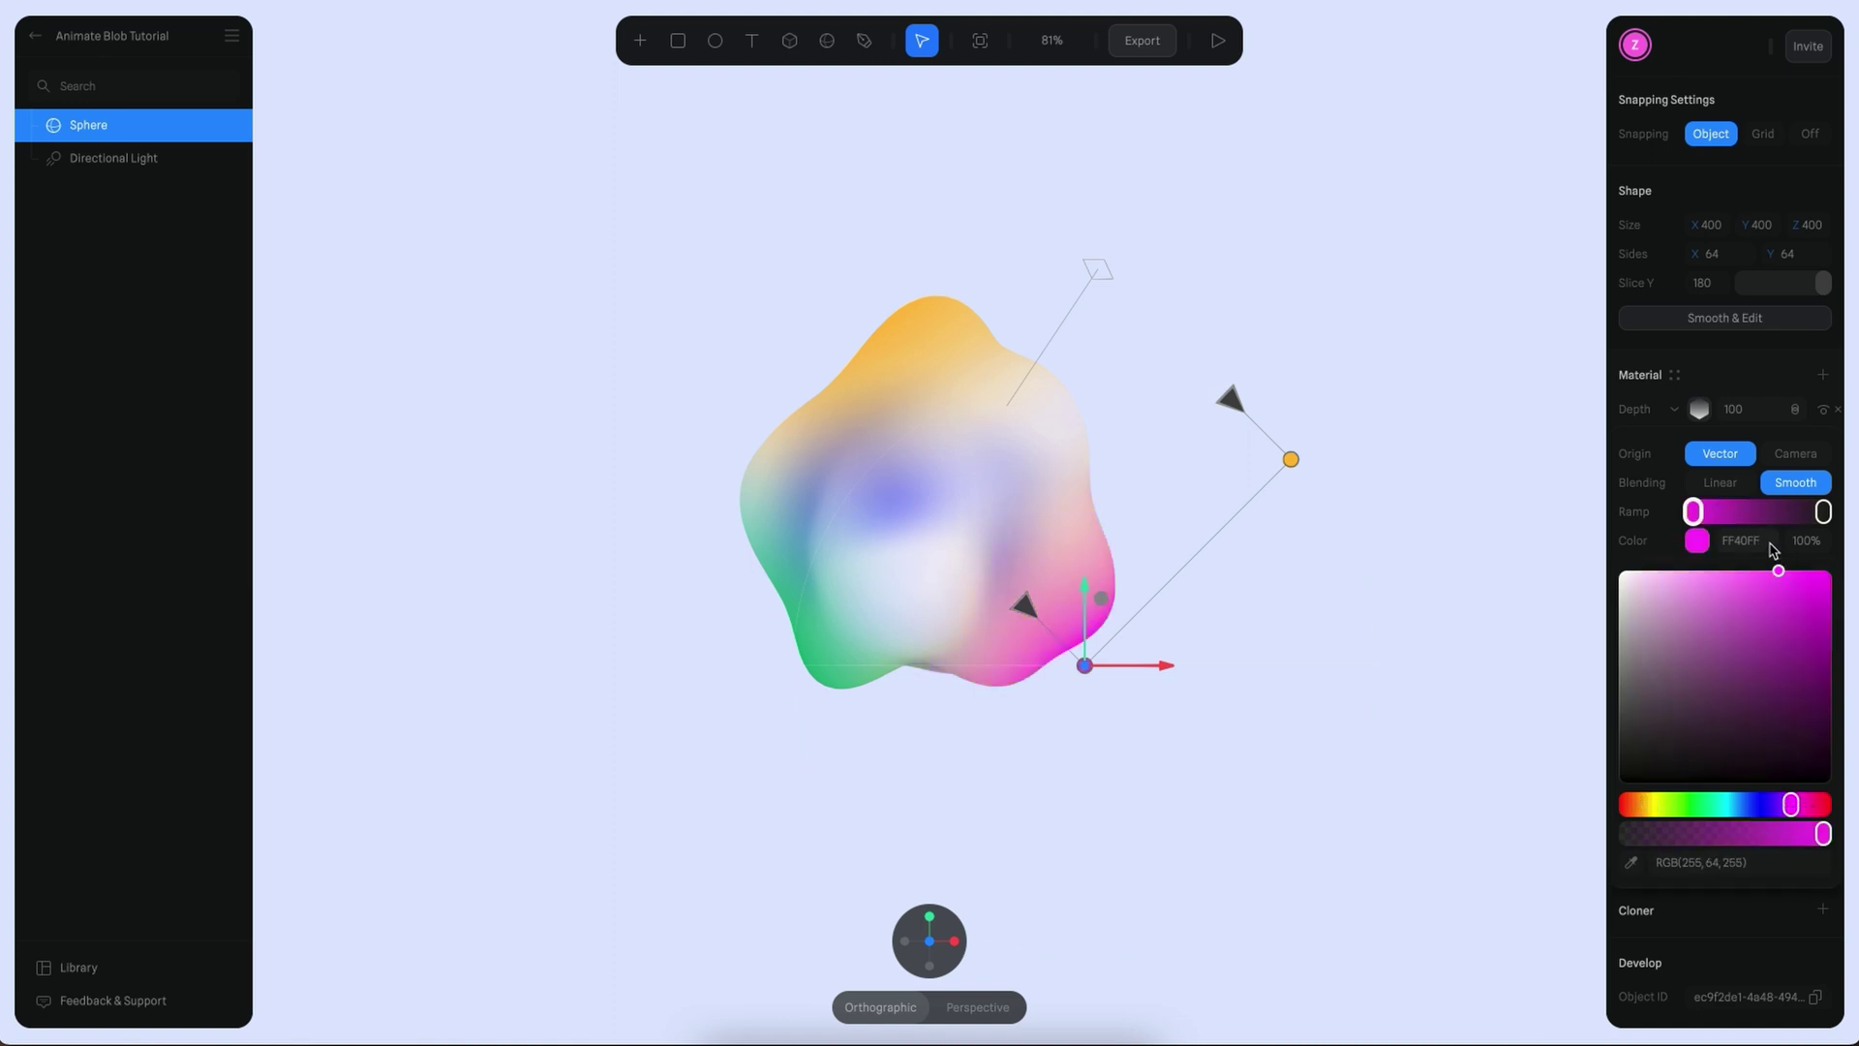
left_click(1741, 540)
key("ctrl+v")
key("Return")
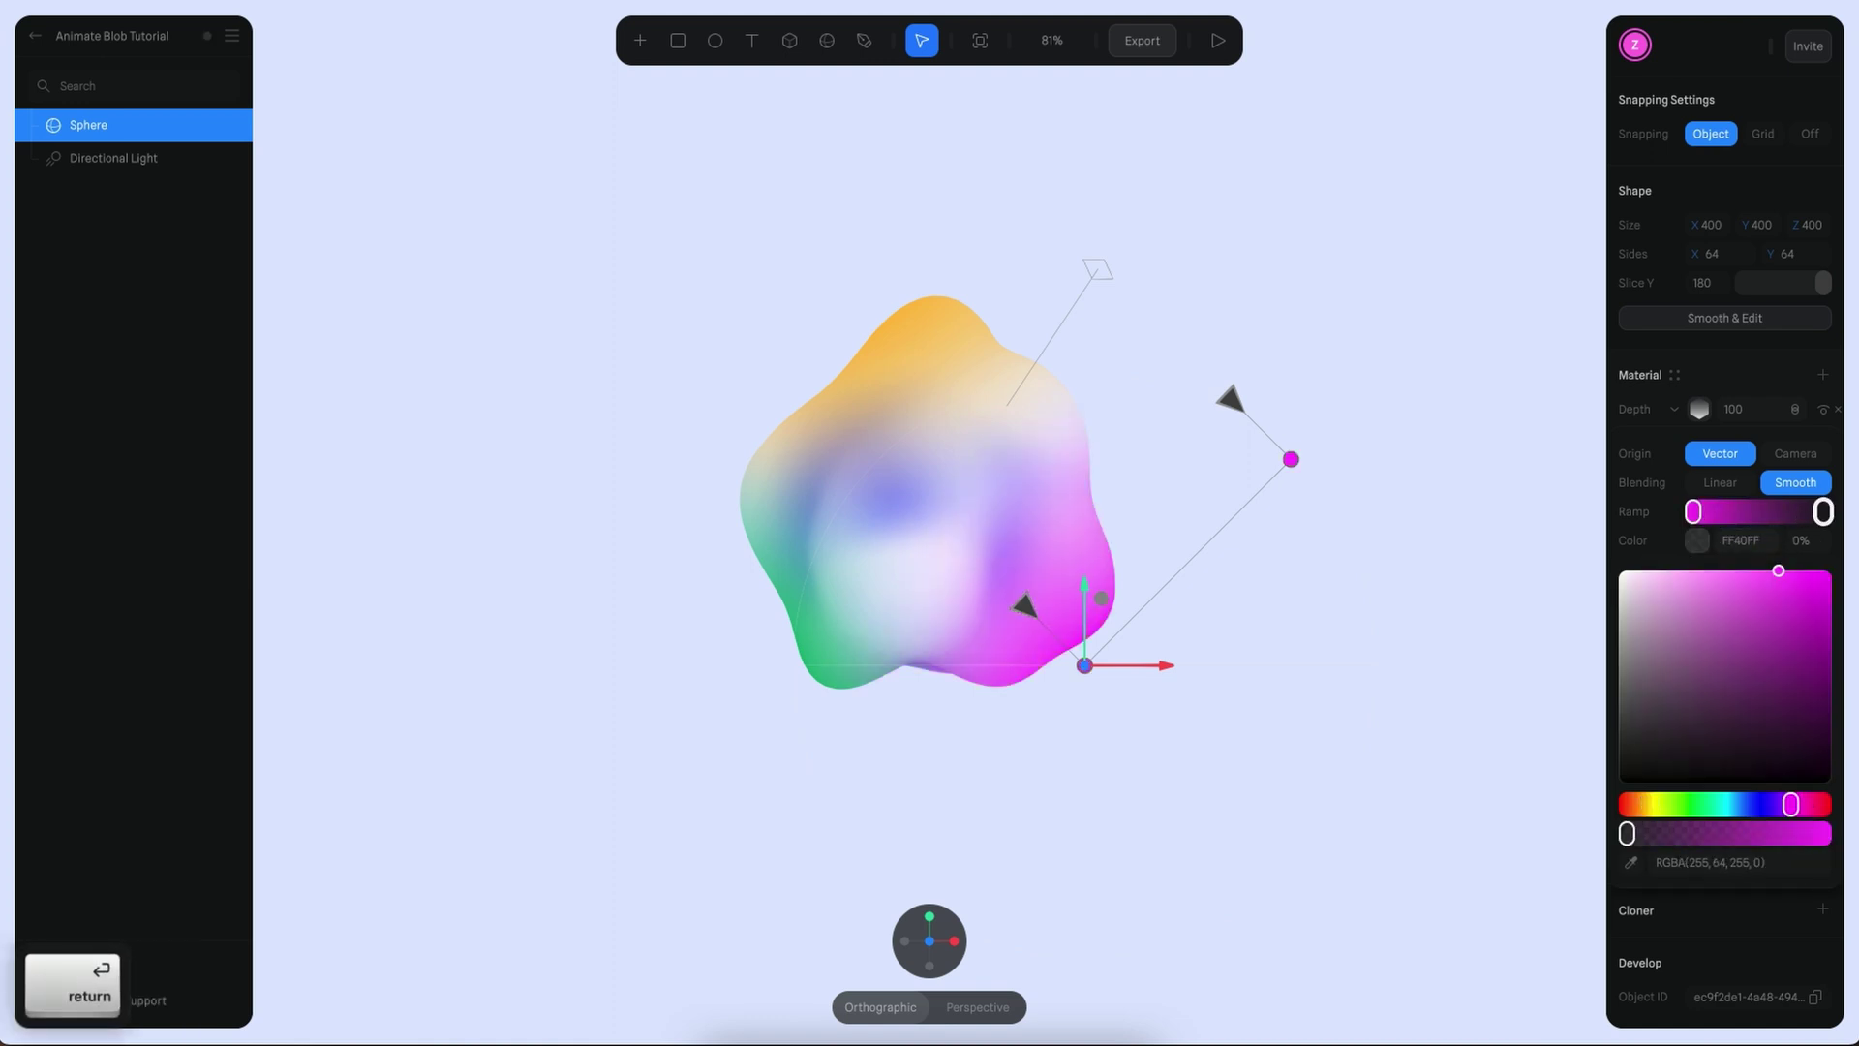
scroll(1050, 358, "up", 3)
key("ctrl+z")
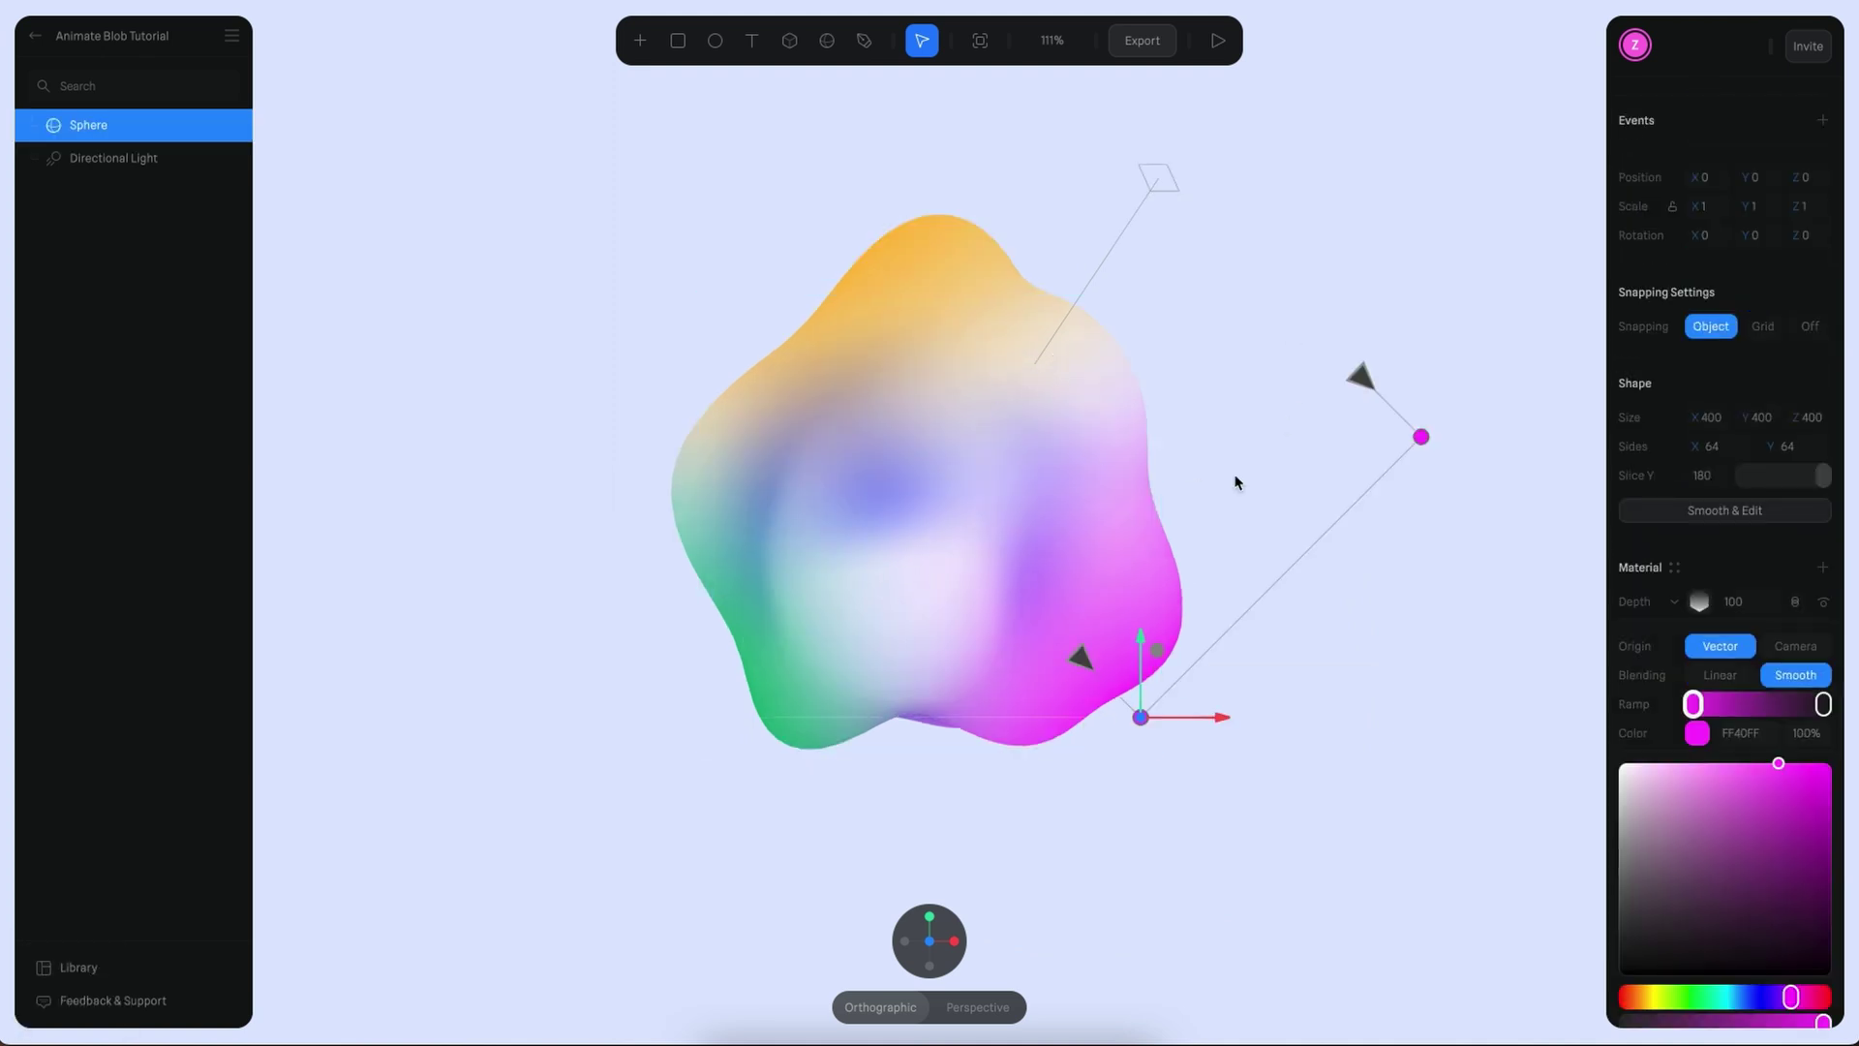
Set the blob's base Color to a soft off-white F2F2….
left_click(1700, 600)
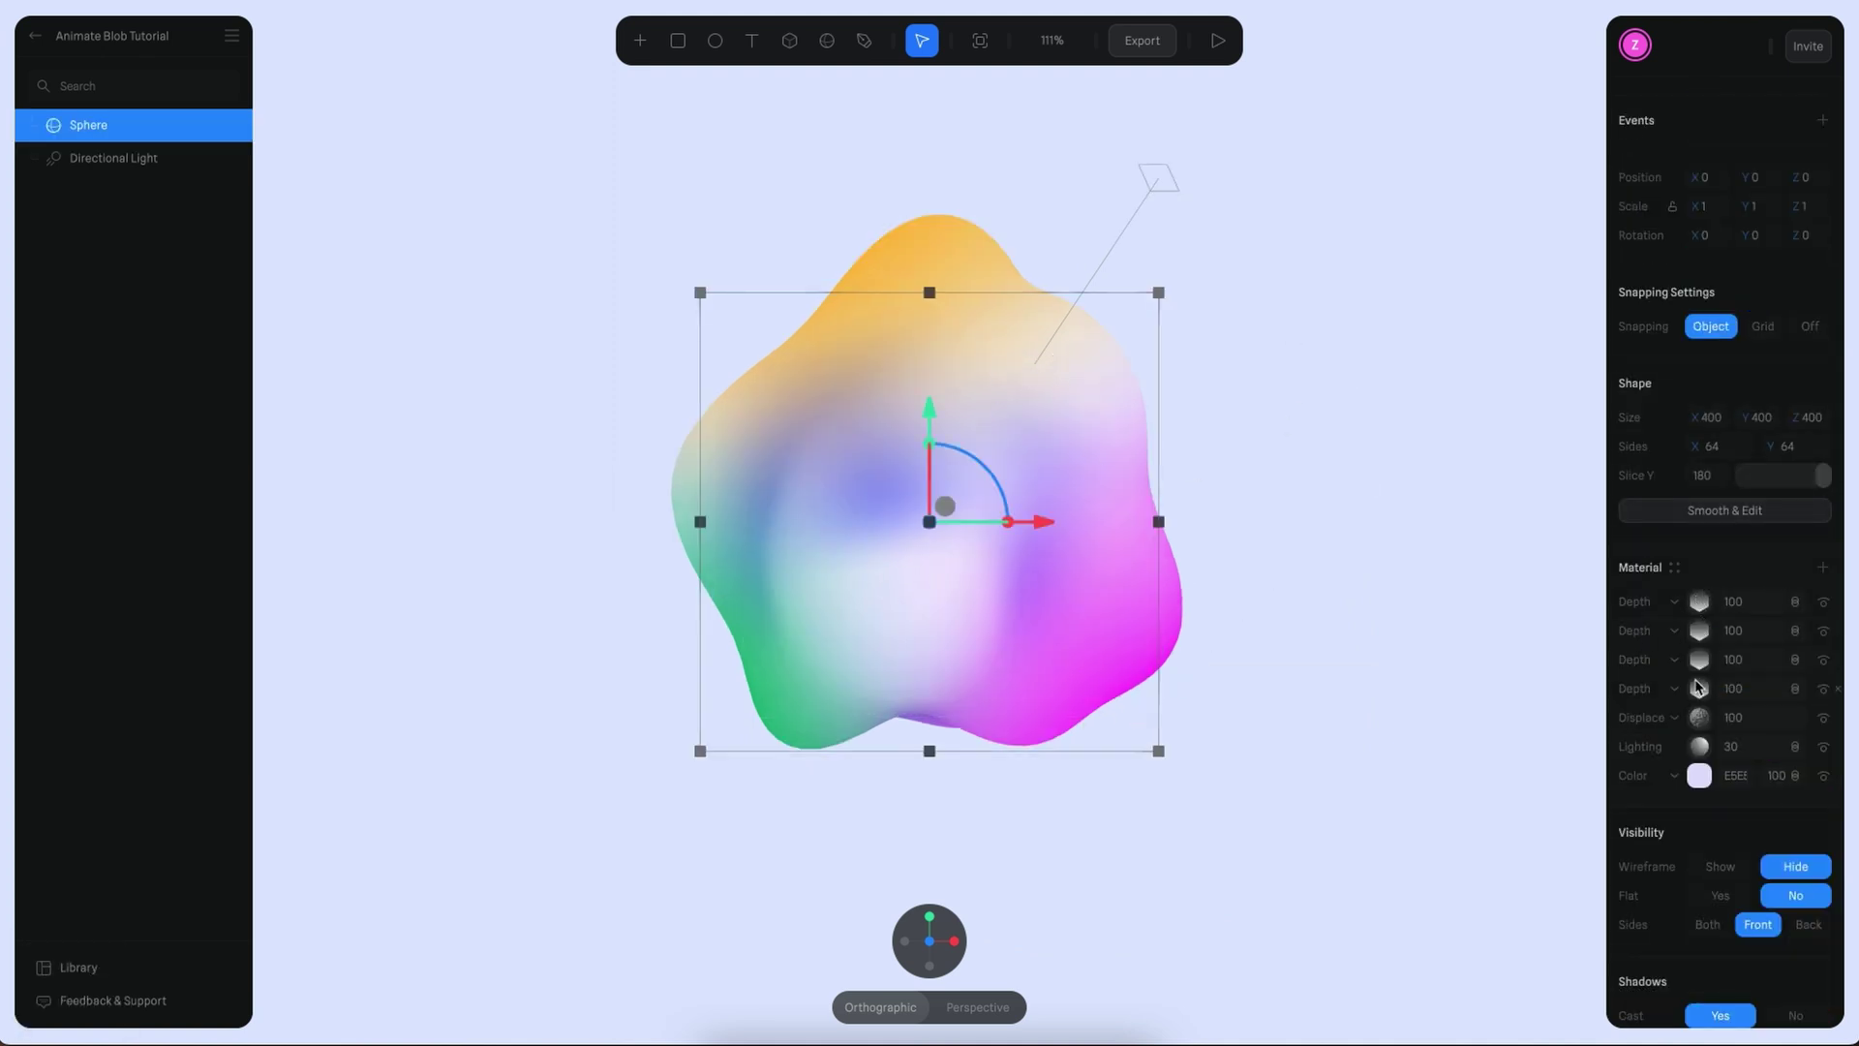
left_click(1699, 777)
left_click_drag(1637, 817, 1614, 800)
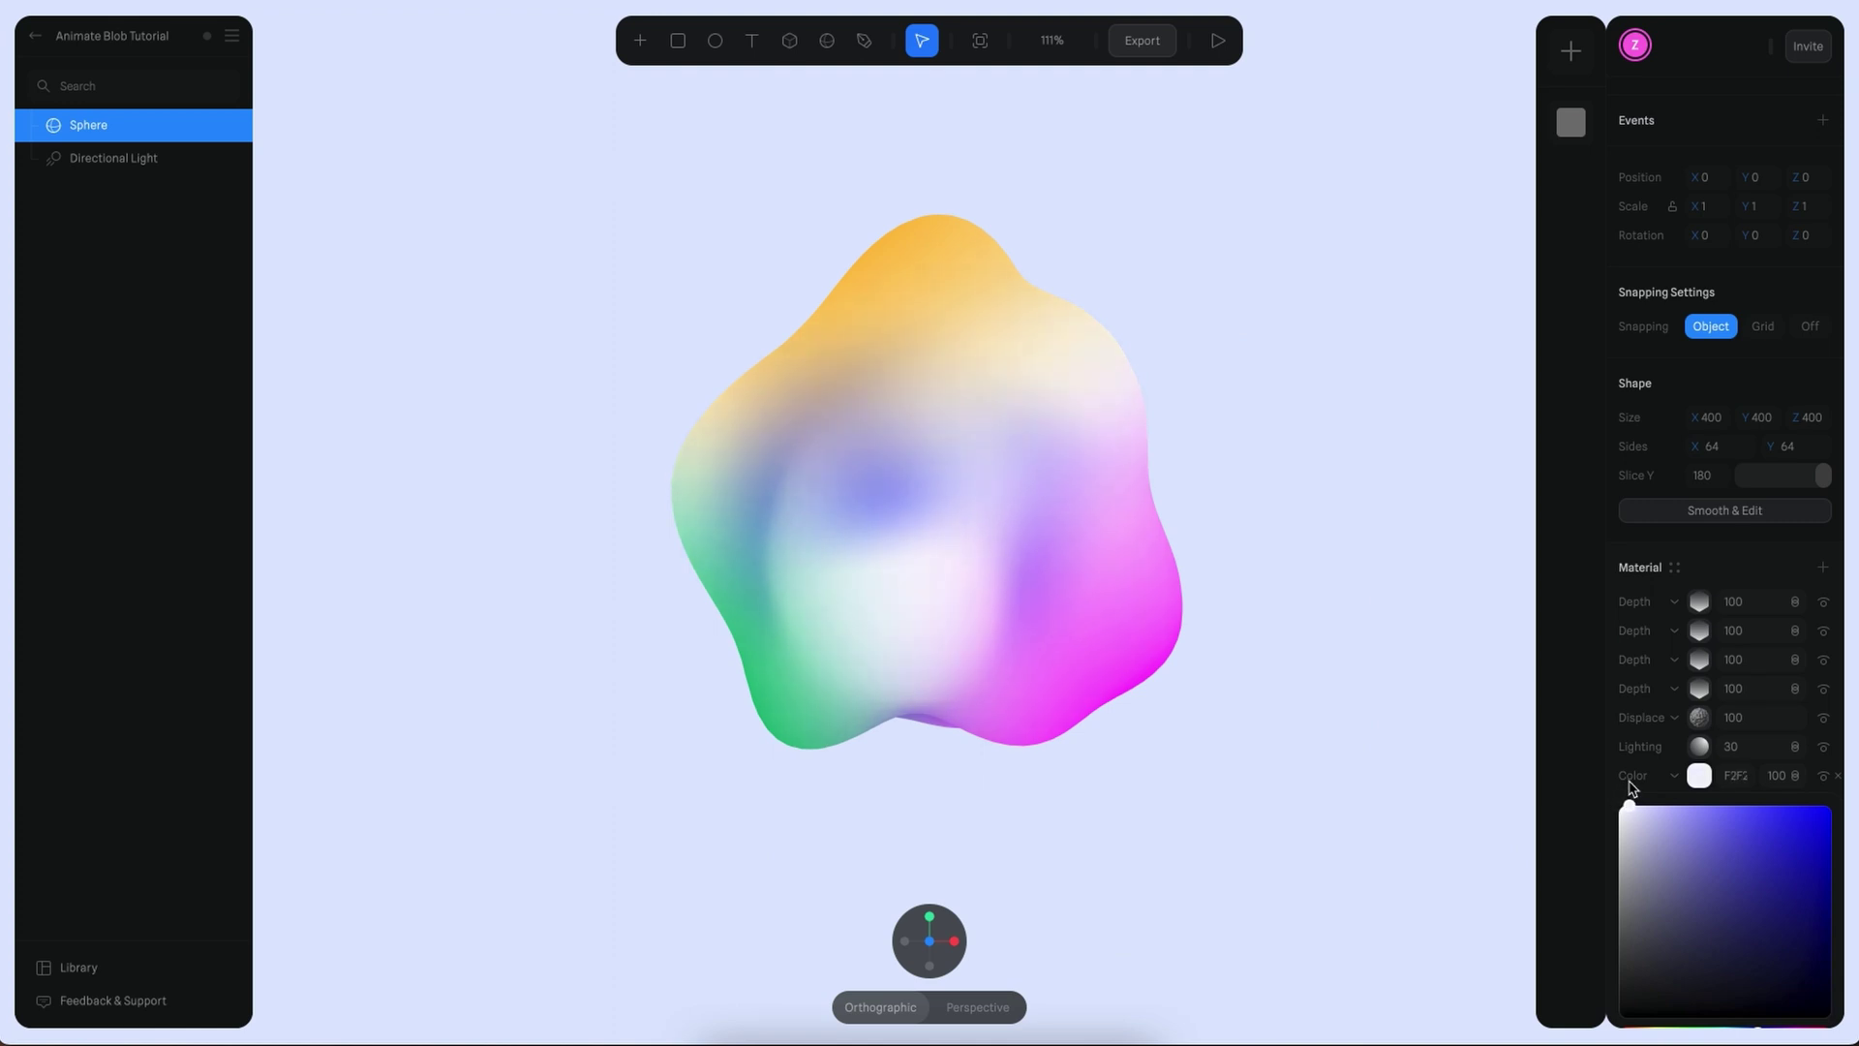
left_click_drag(1627, 791, 1418, 510)
mouse_move(1735, 632)
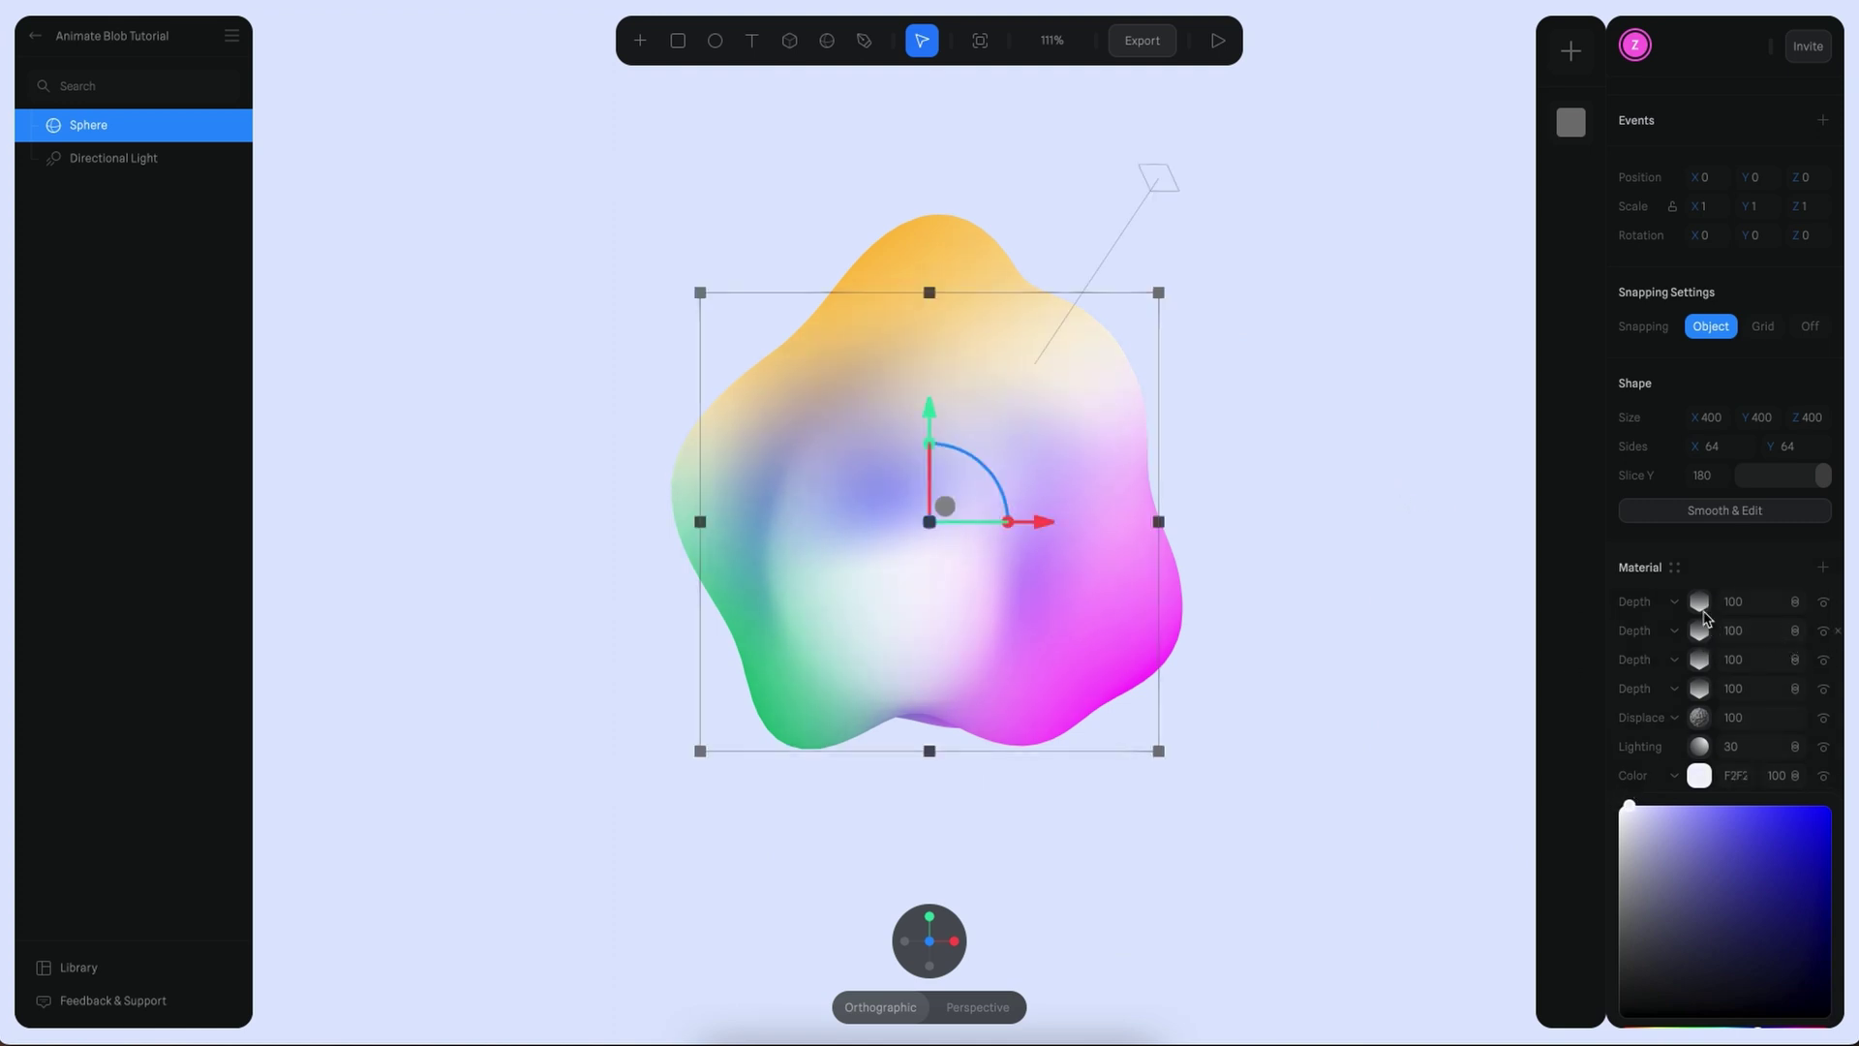
Drag the pink, orange and green depth origins into place, pulling the green far distance inward.
left_click(1700, 606)
left_click_drag(1163, 657, 1220, 716)
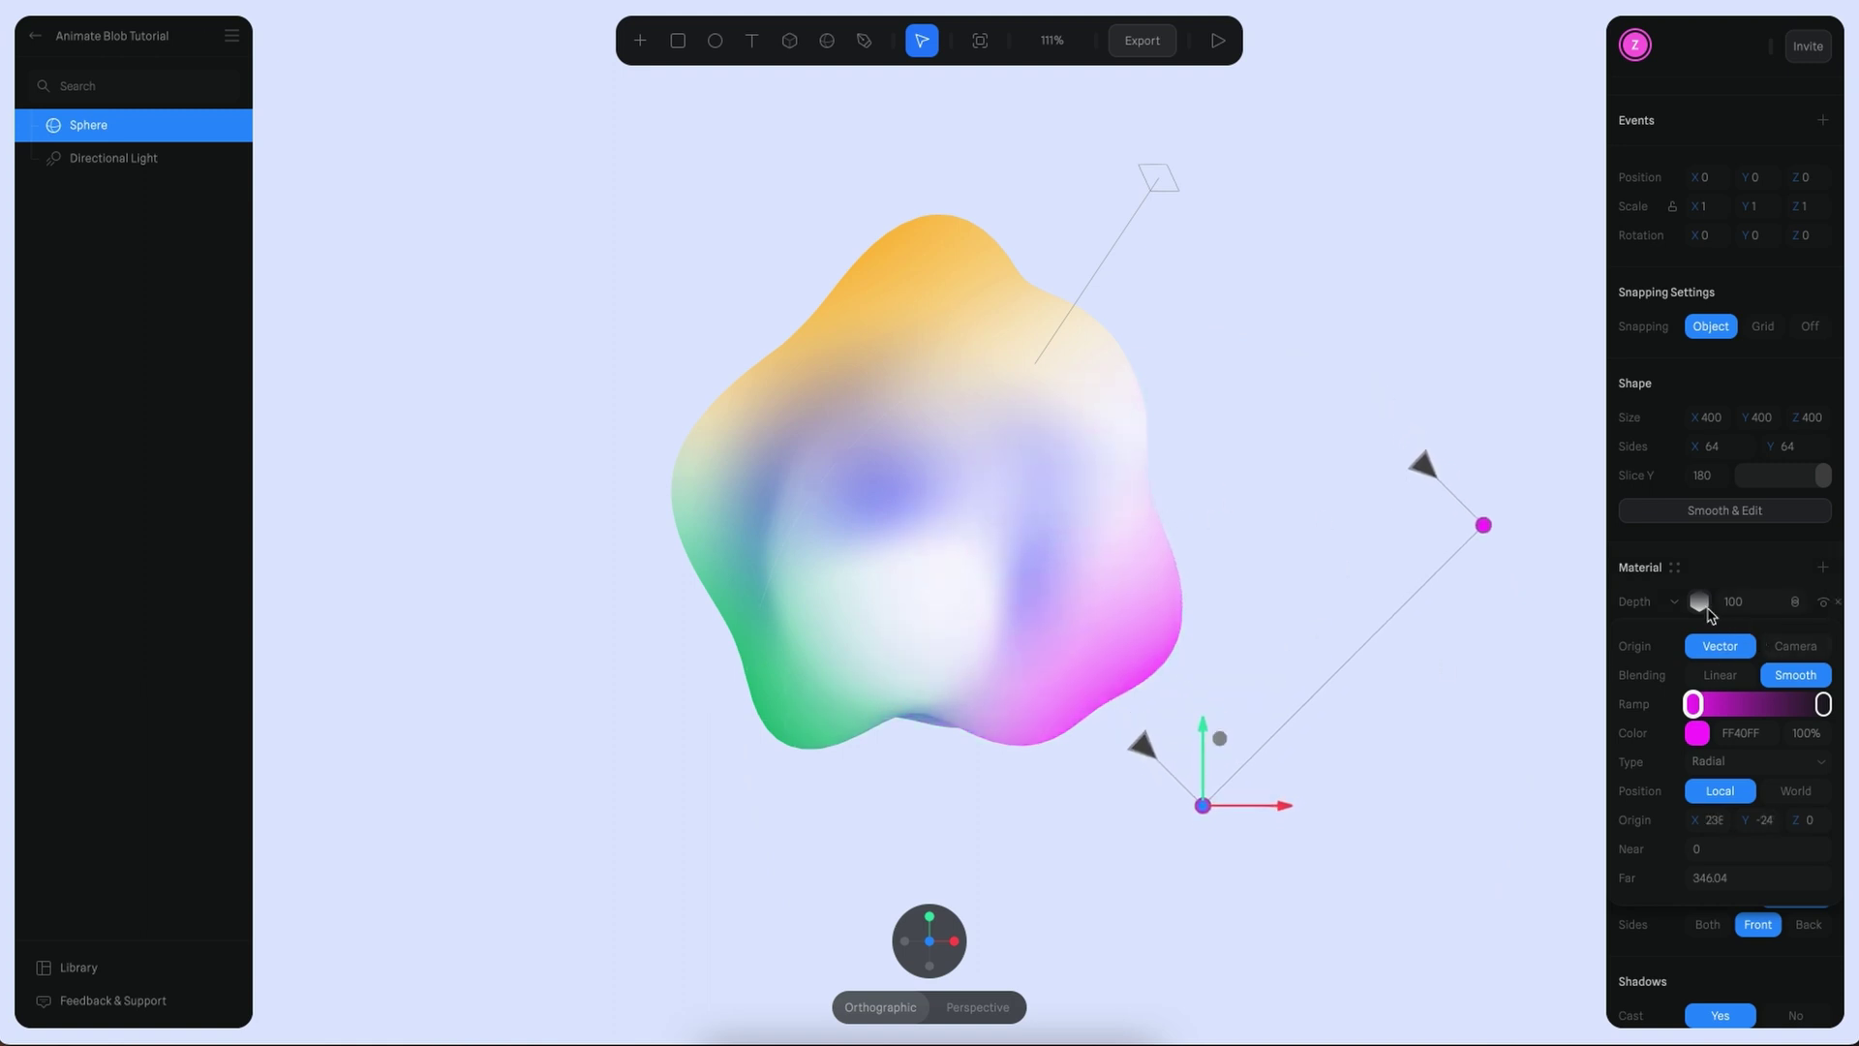
scroll(1421, 568, "down", 3, "super")
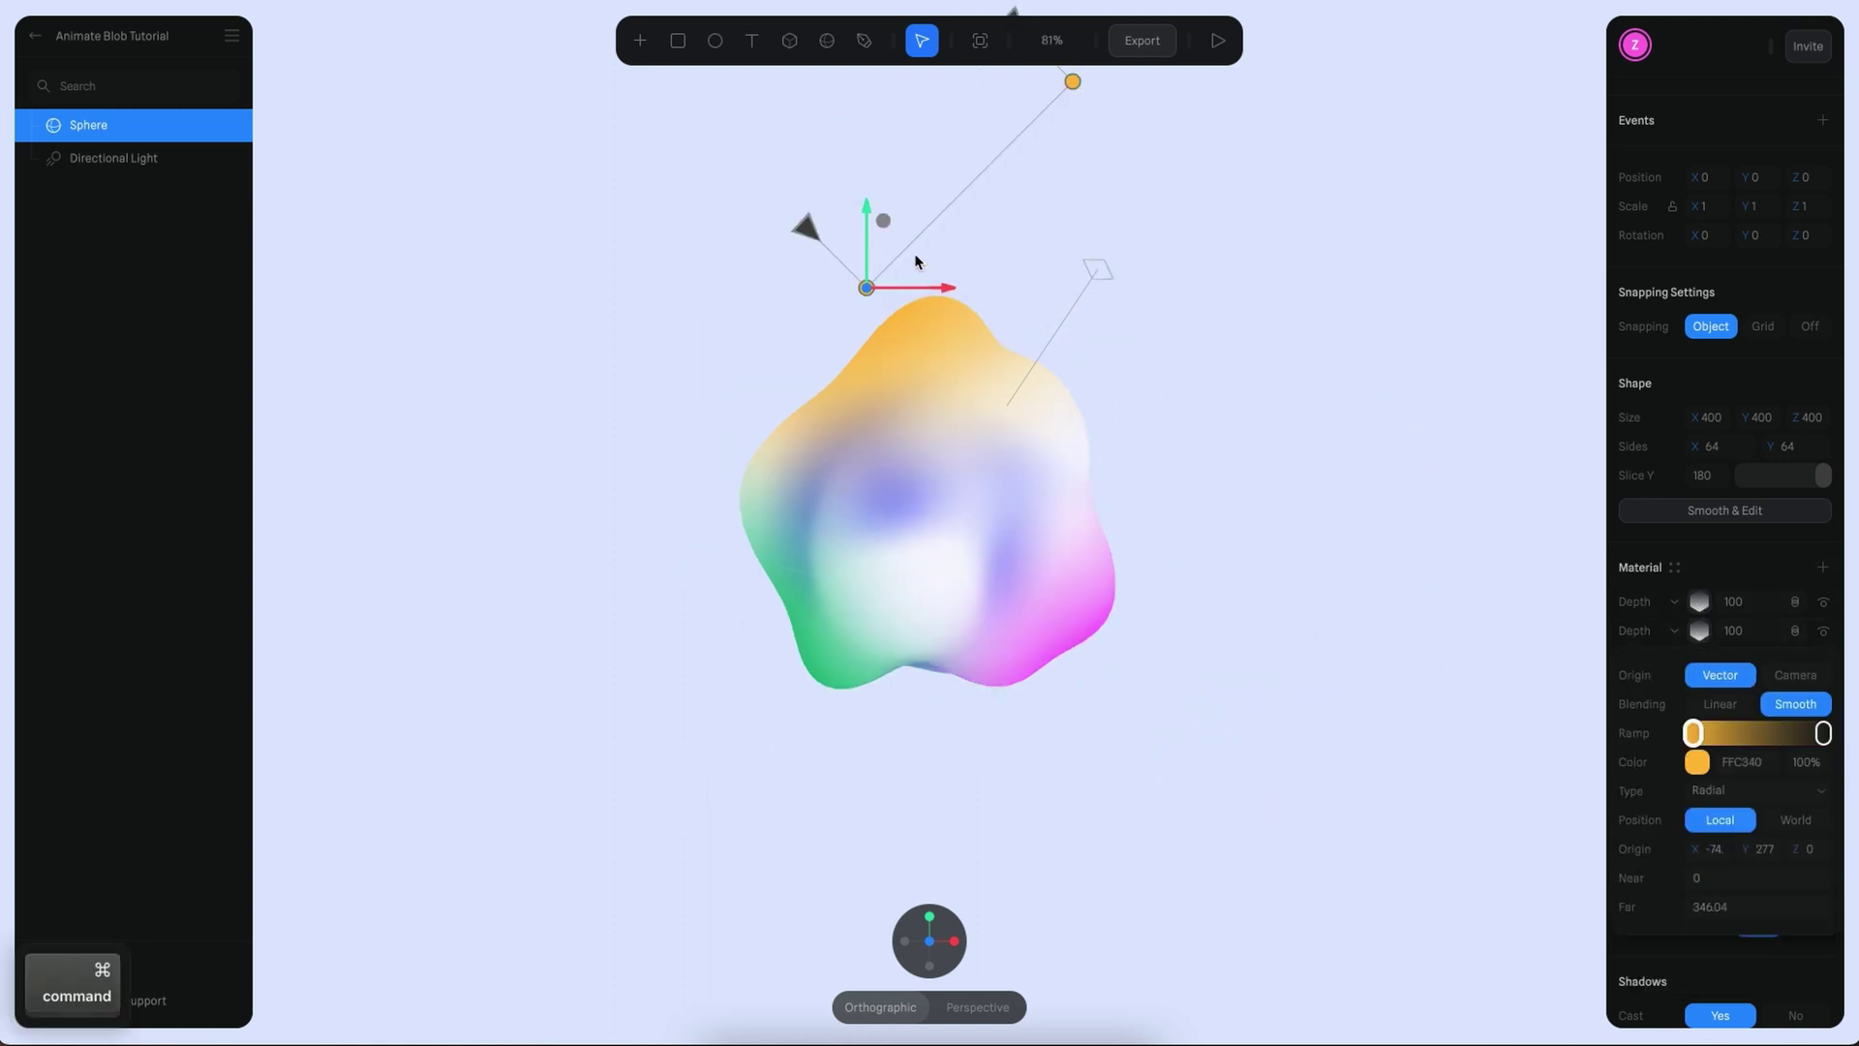
left_click_drag(1070, 73, 918, 170)
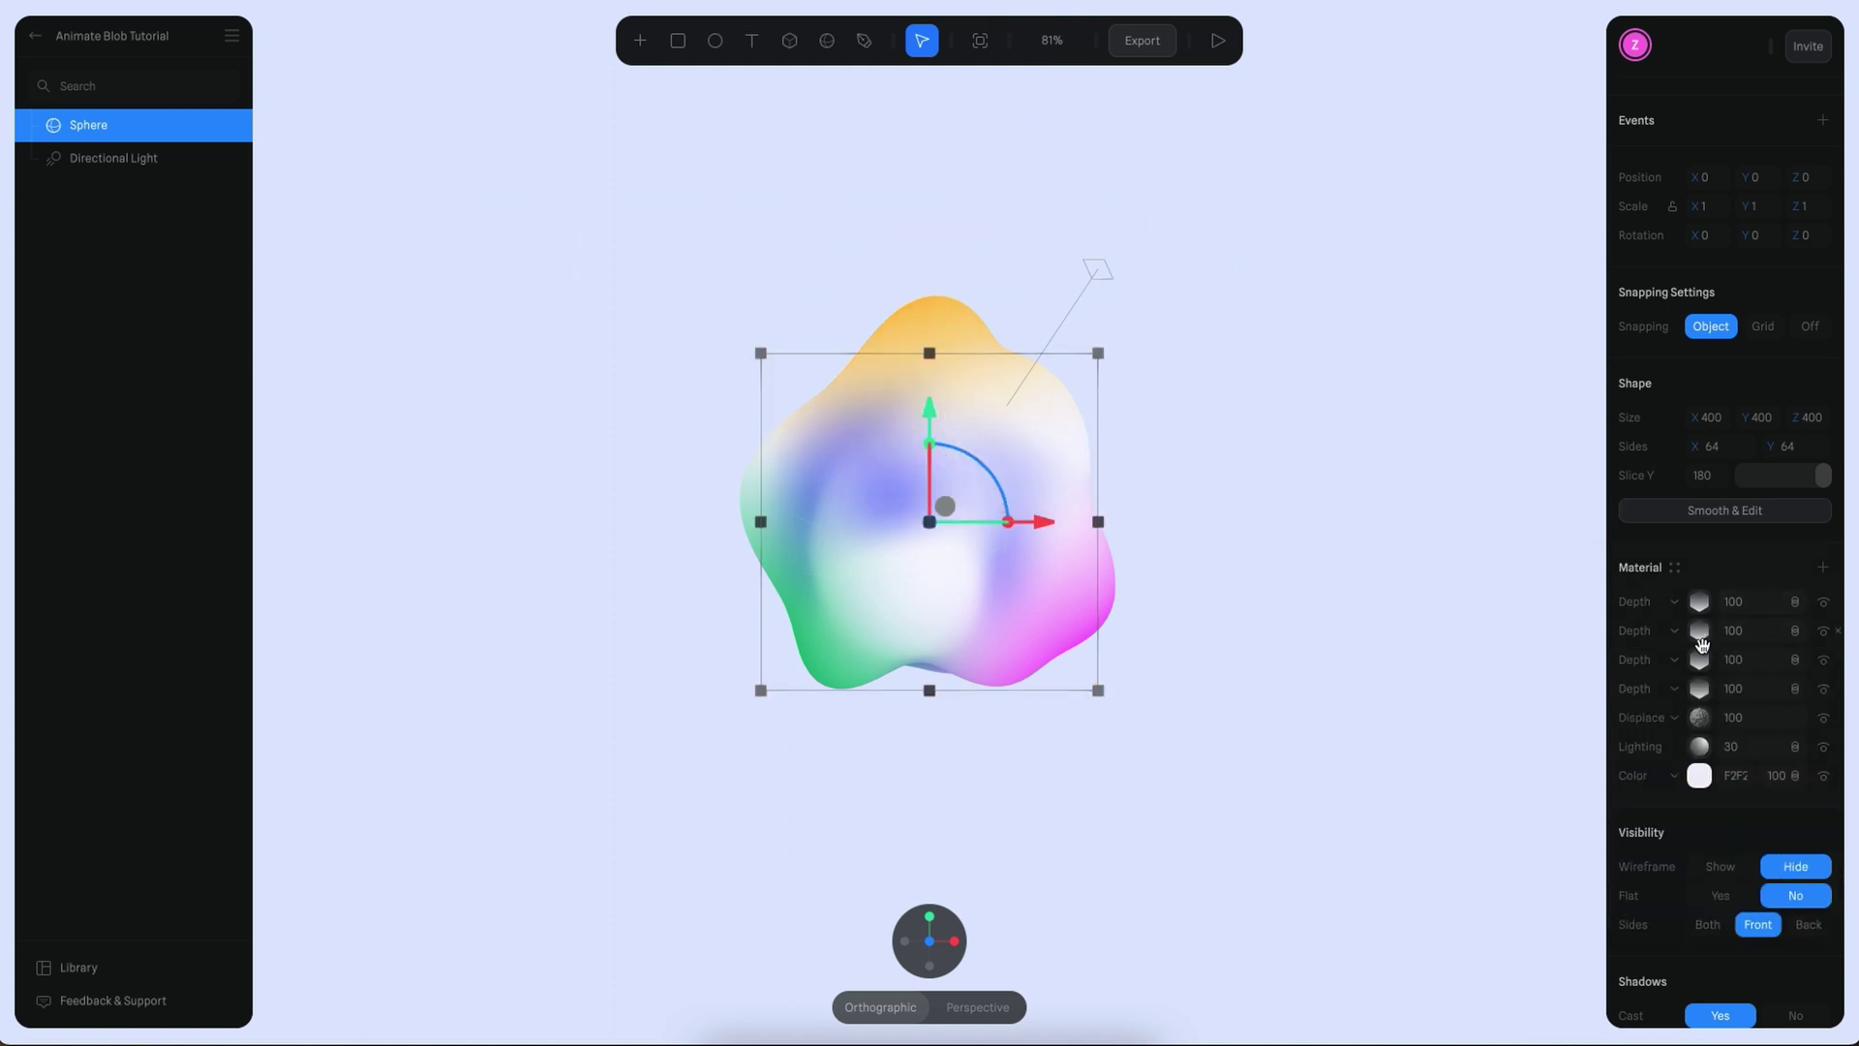
left_click(1703, 659)
mouse_move(777, 639)
left_mouse_down()
mouse_move(745, 672)
mouse_move(750, 658)
left_mouse_up()
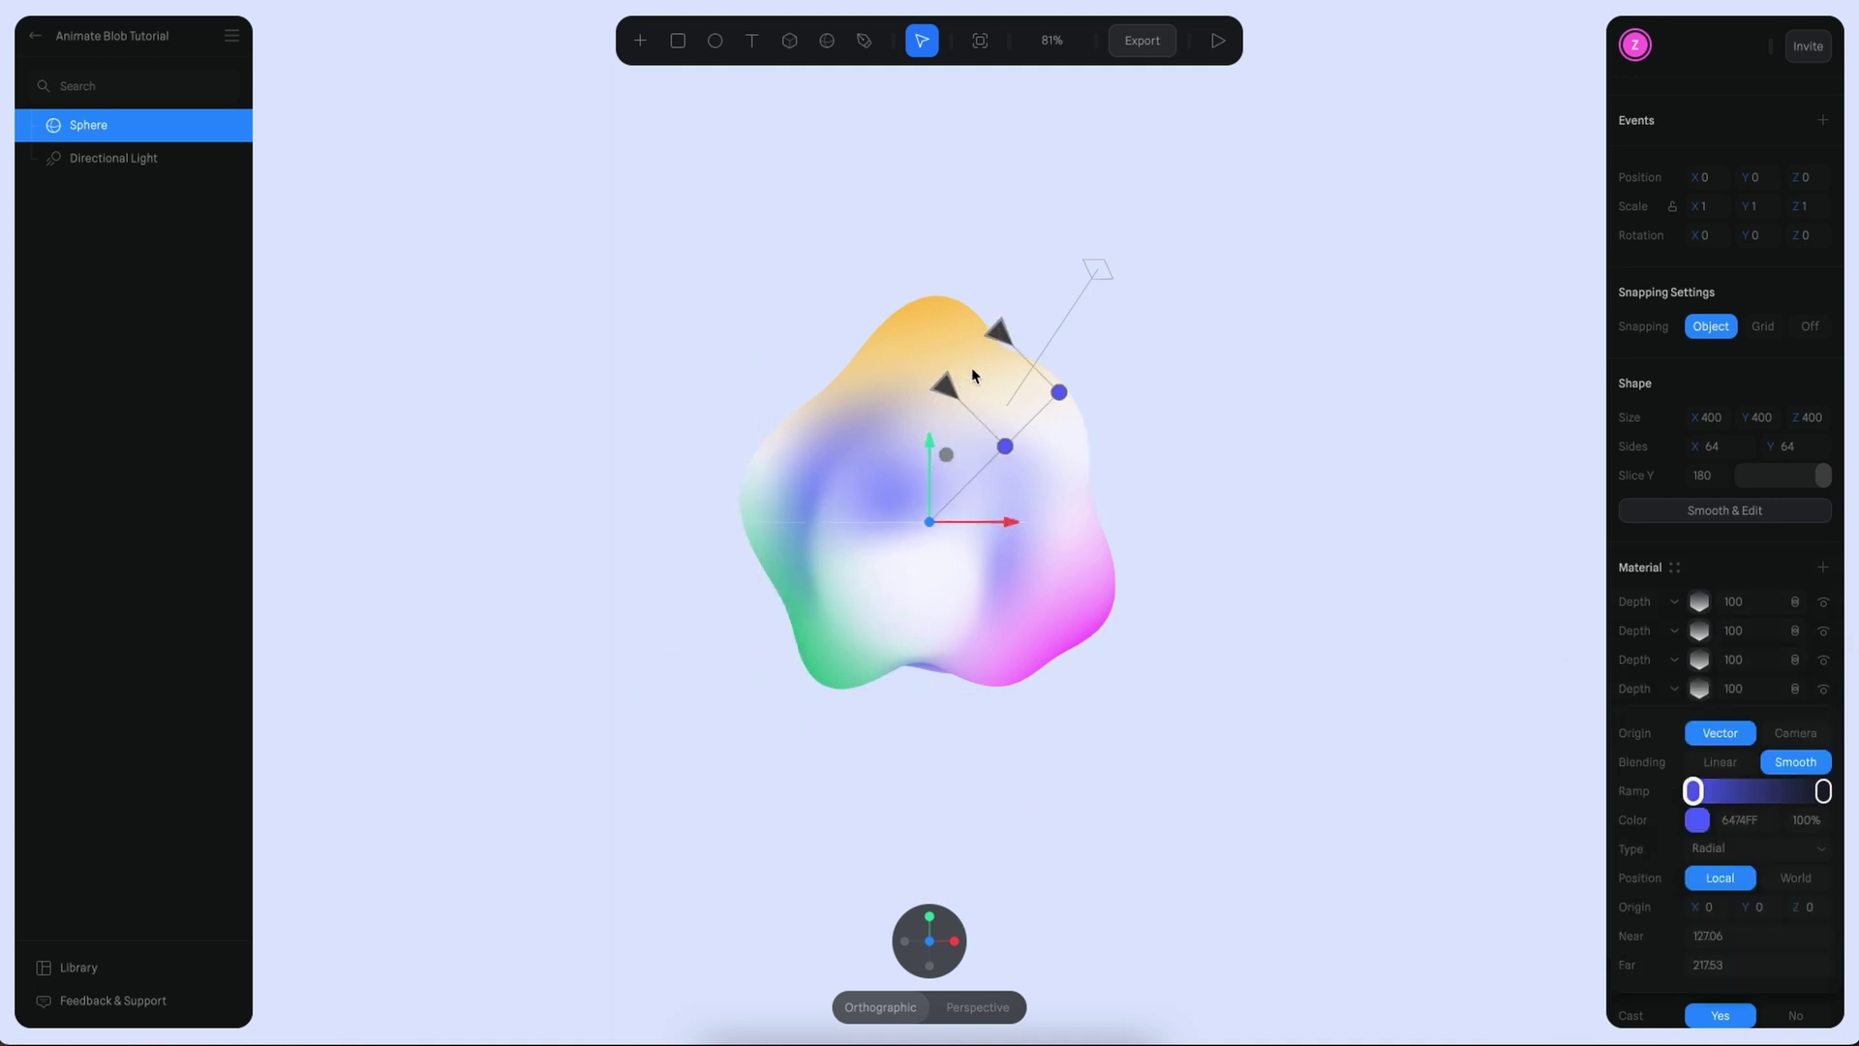
left_click_drag(1060, 393, 934, 398)
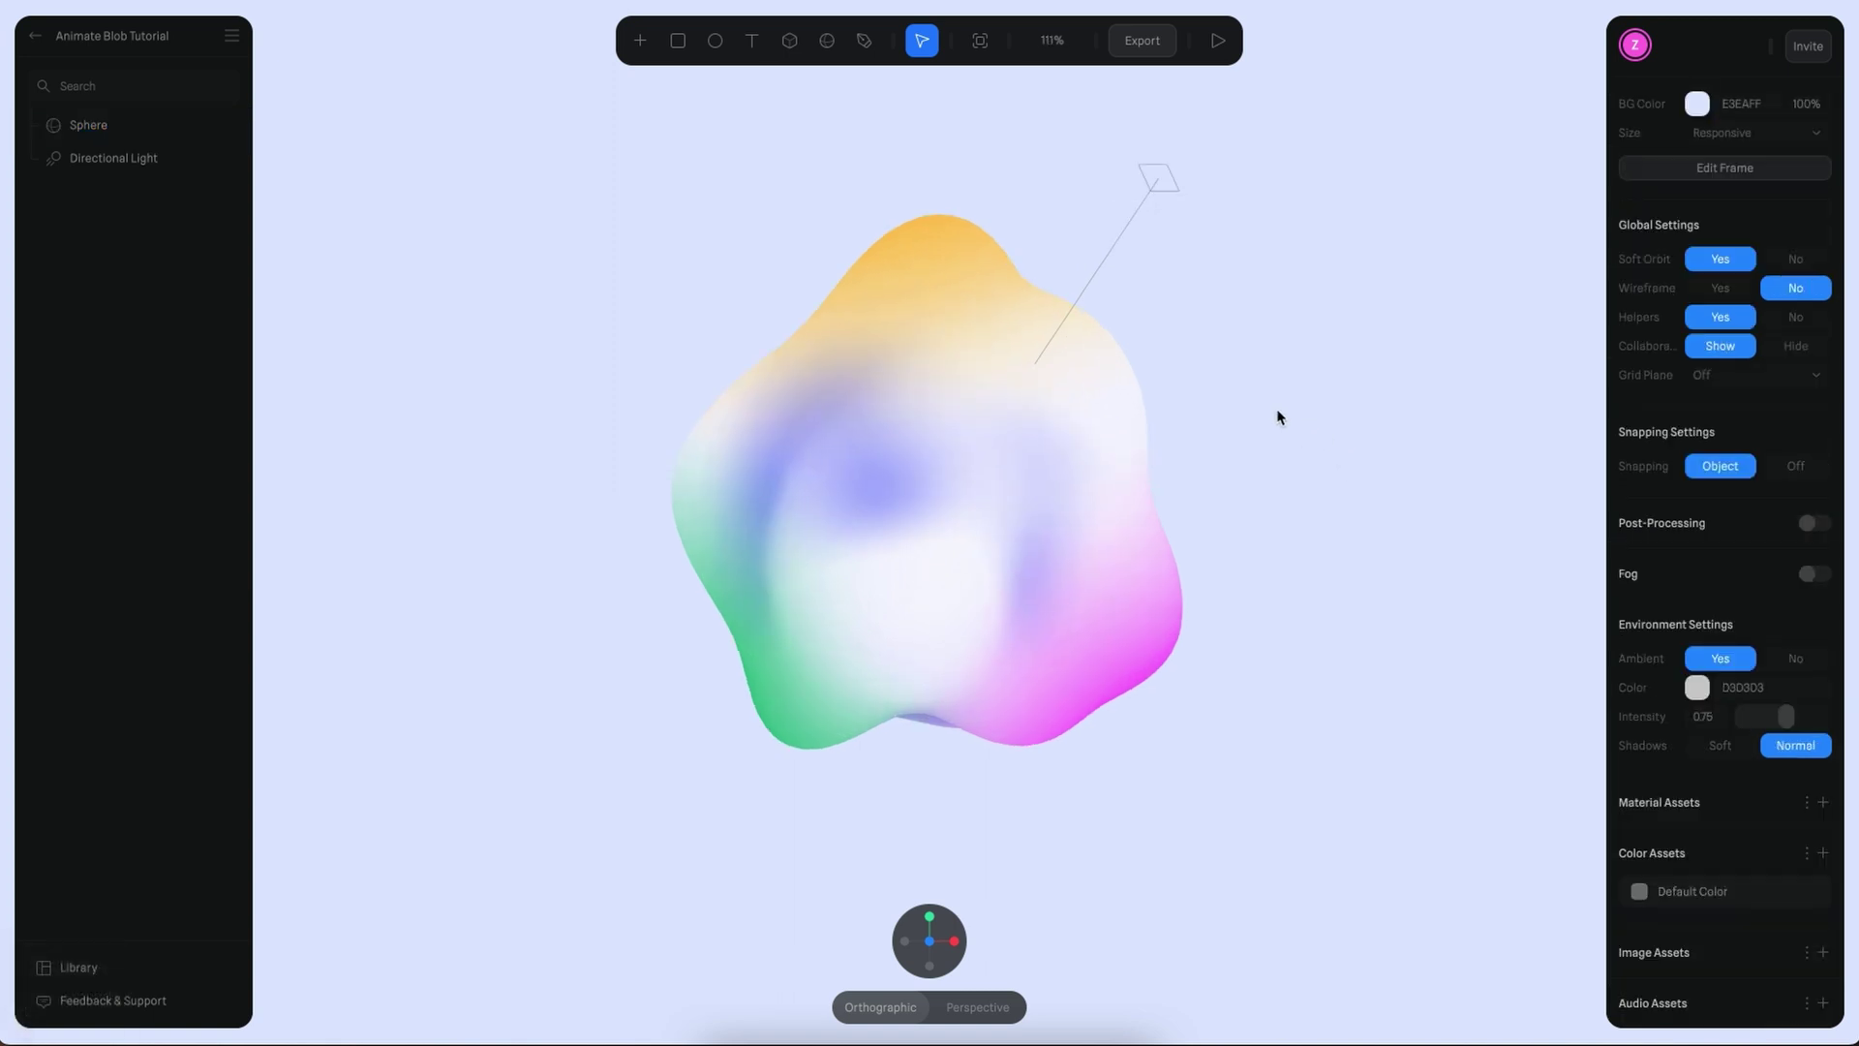
Add a new state to the Sphere and set its Displace movement to 400.
left_click(1074, 498)
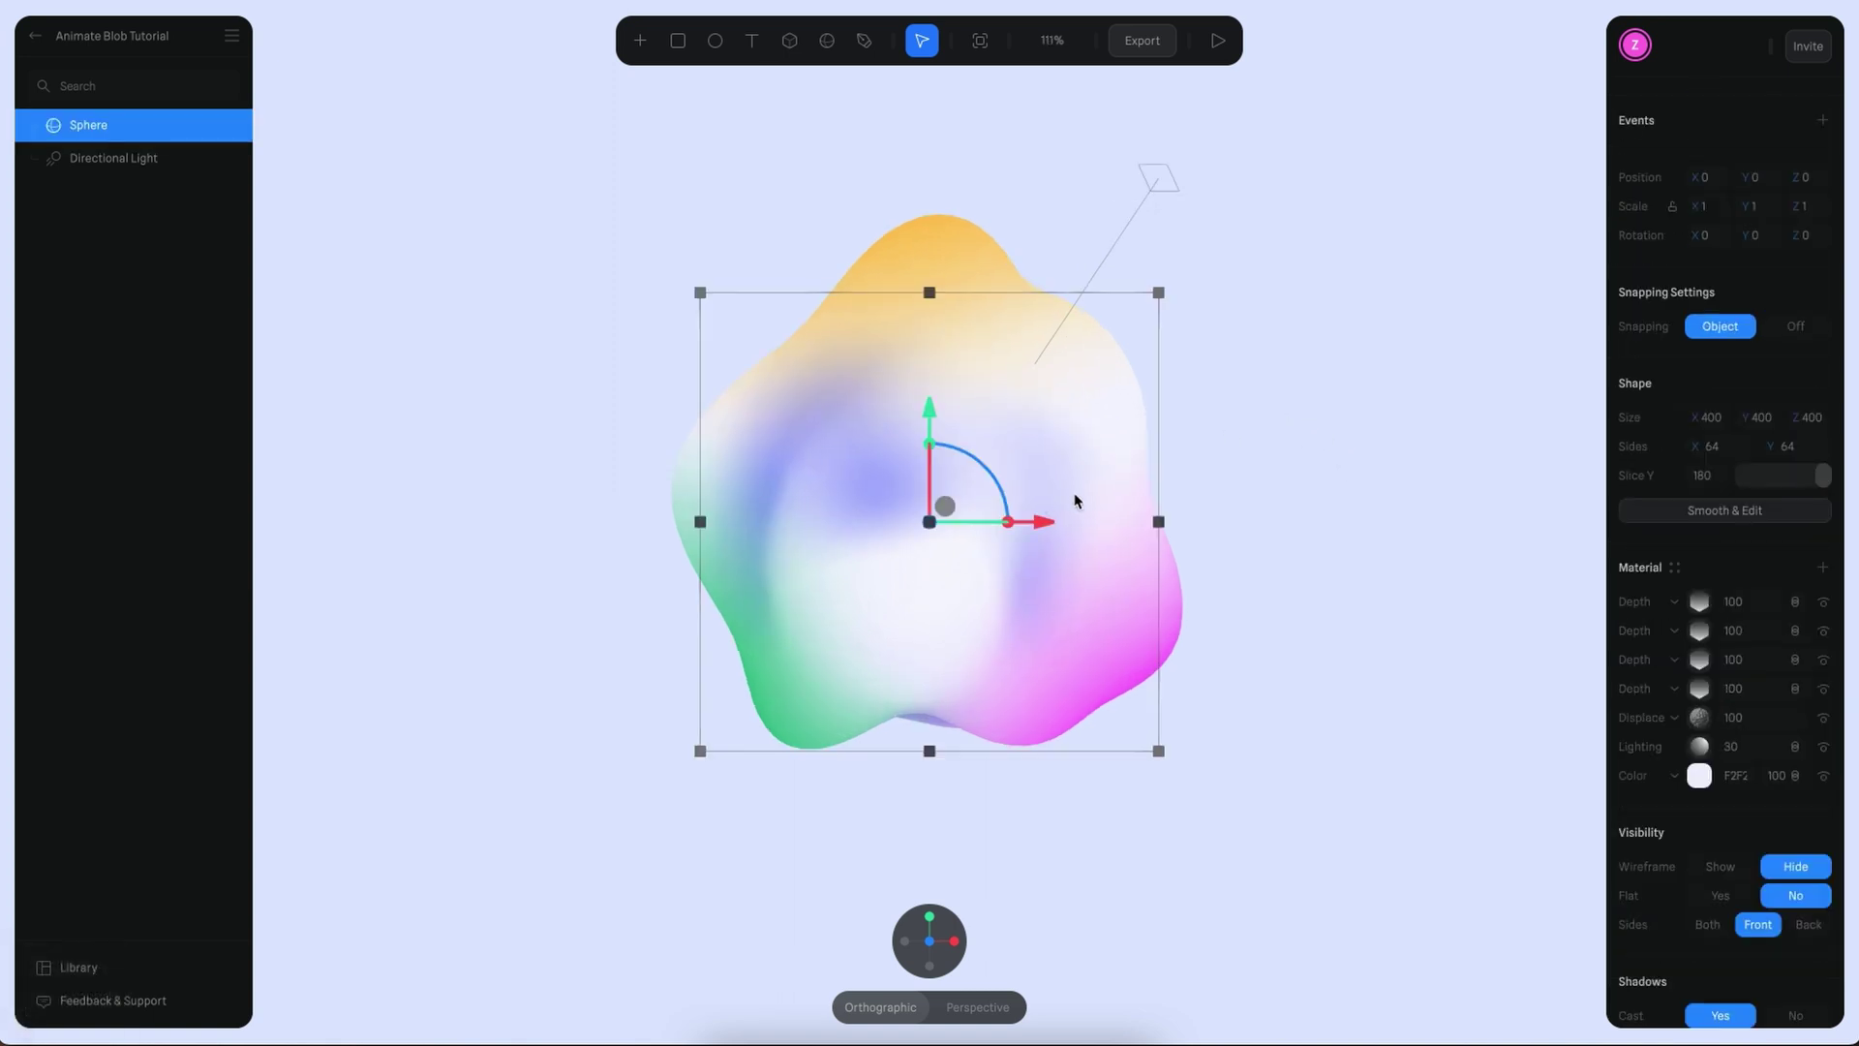
scroll(1743, 582, "up", 2)
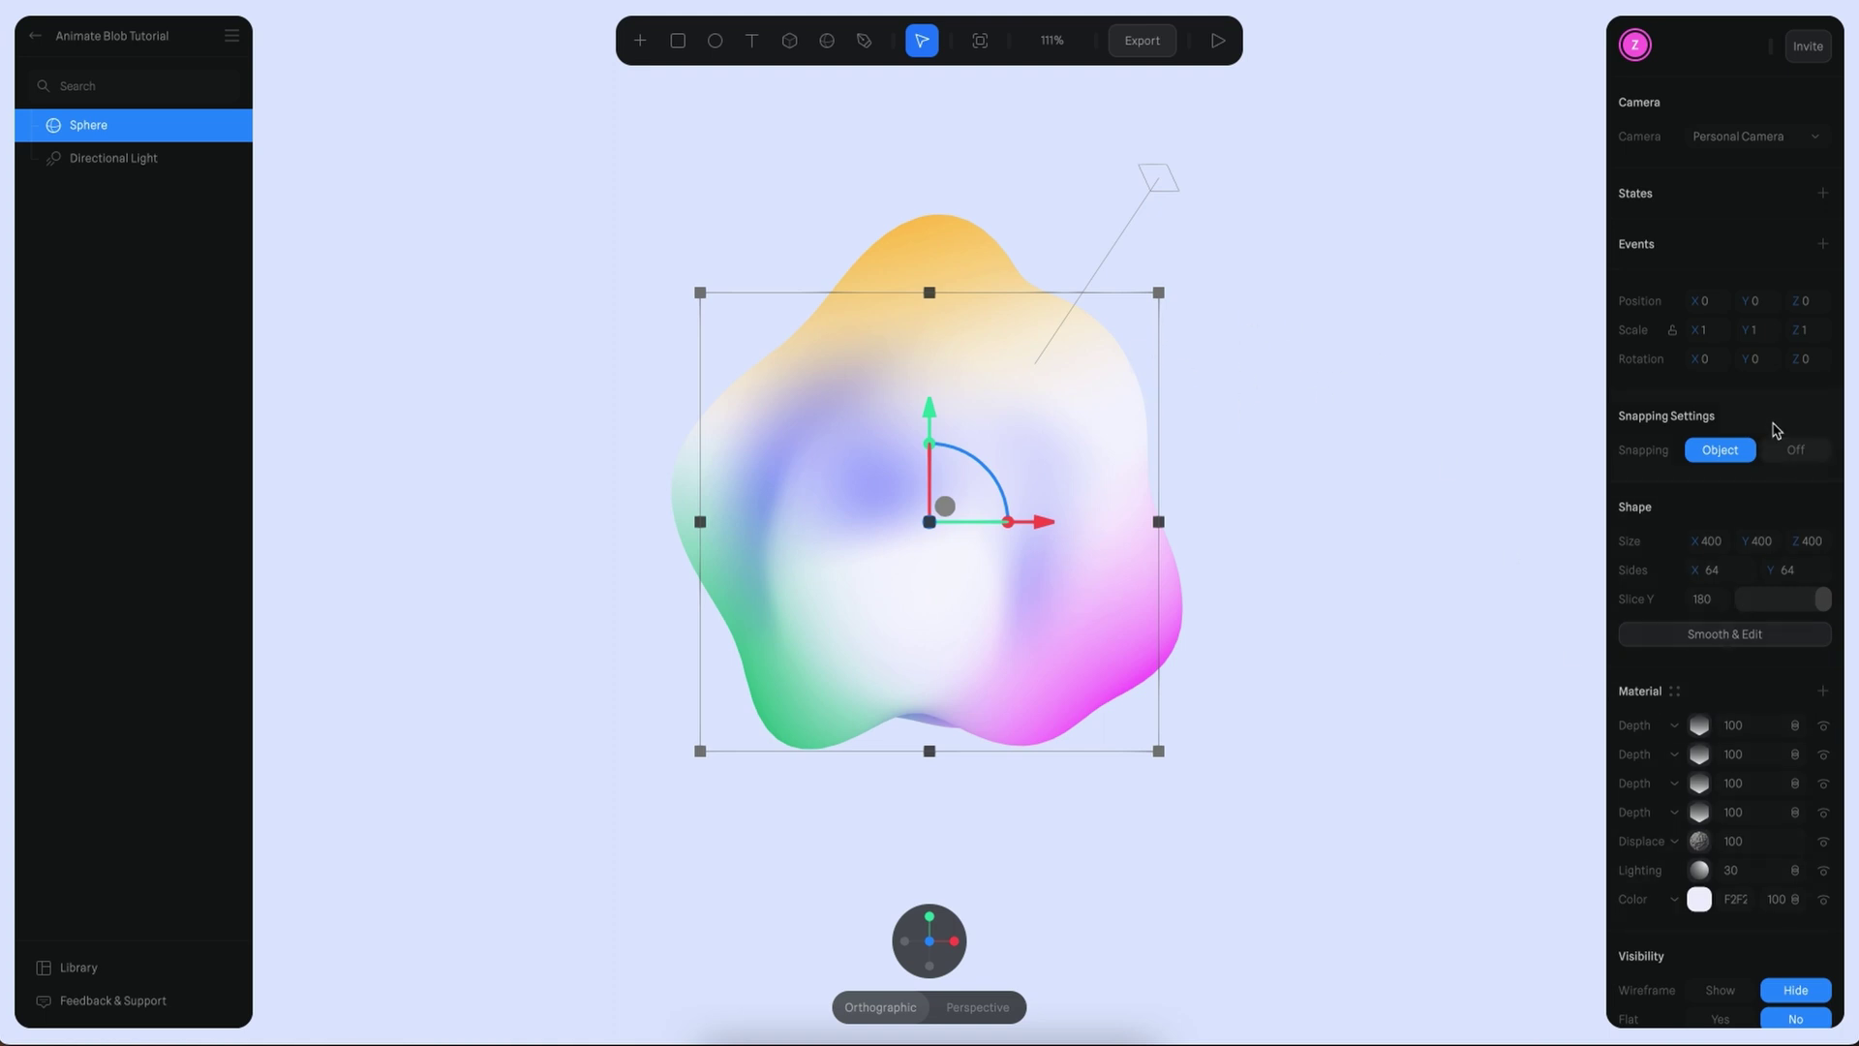
left_click(1823, 193)
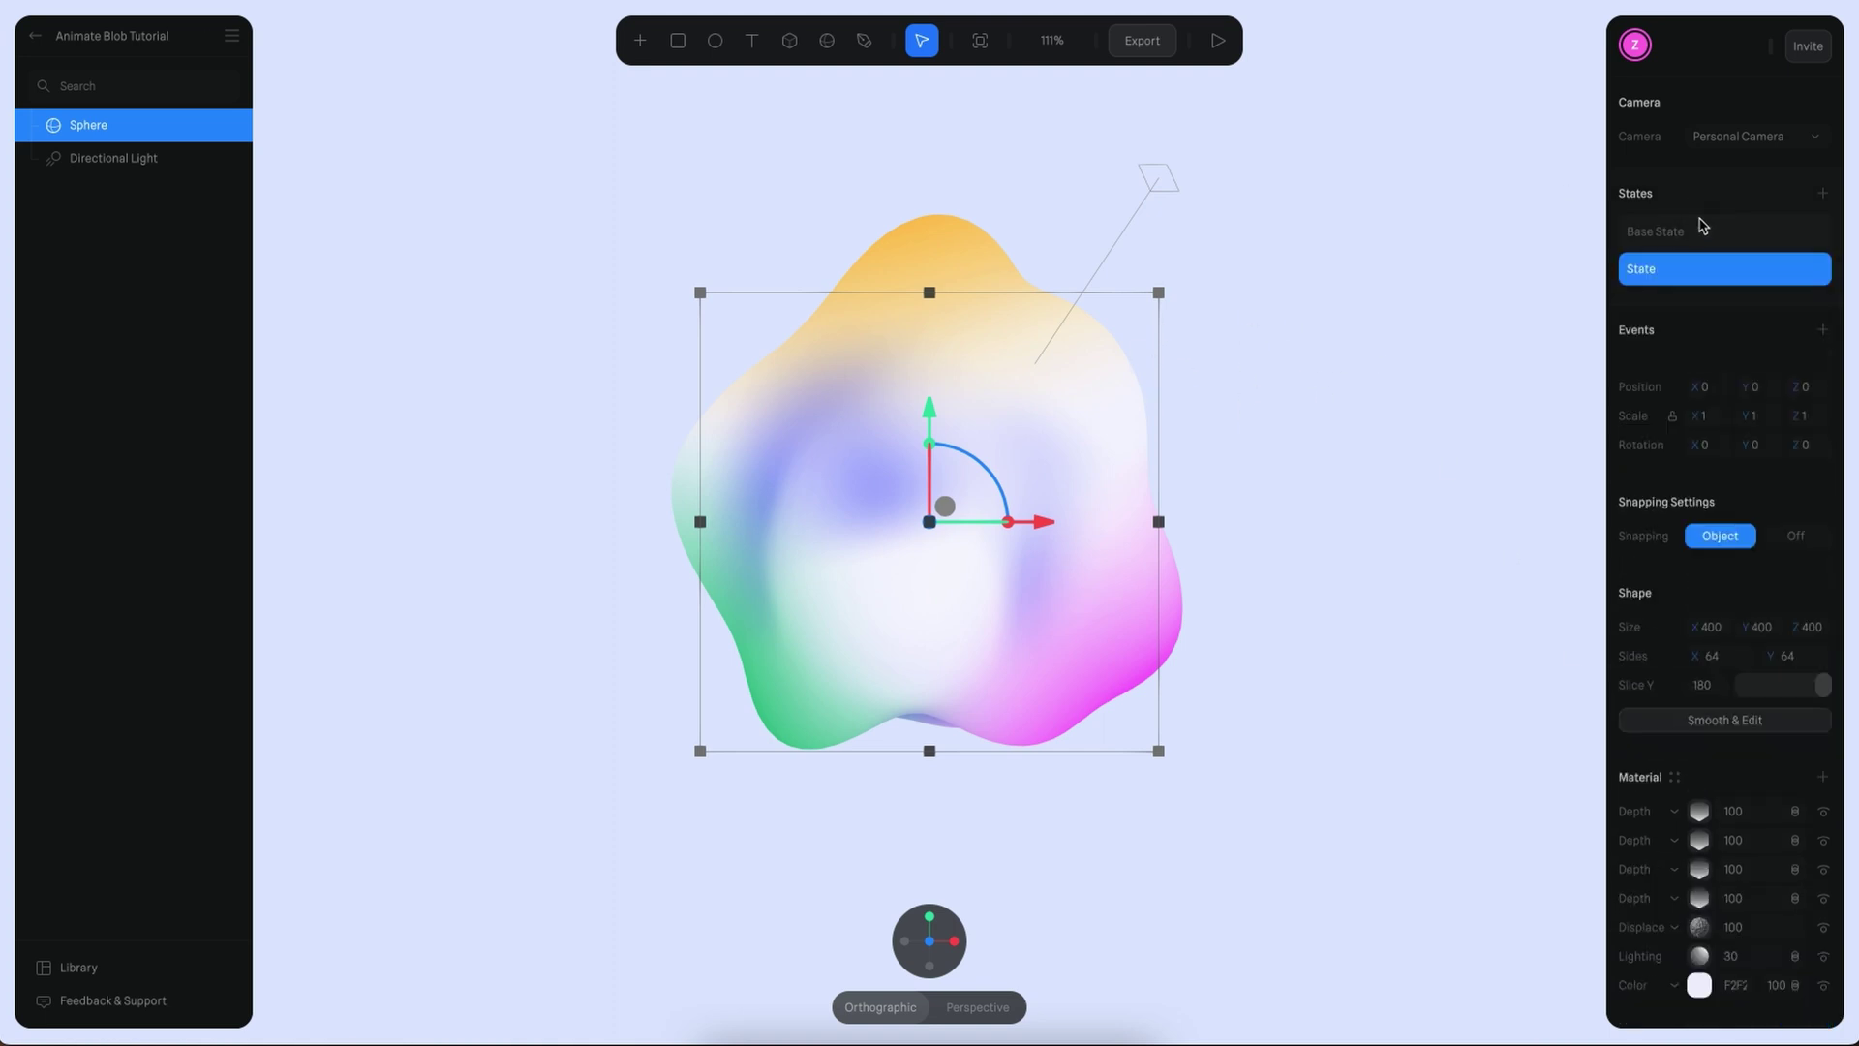
scroll(1720, 612, "down", 3)
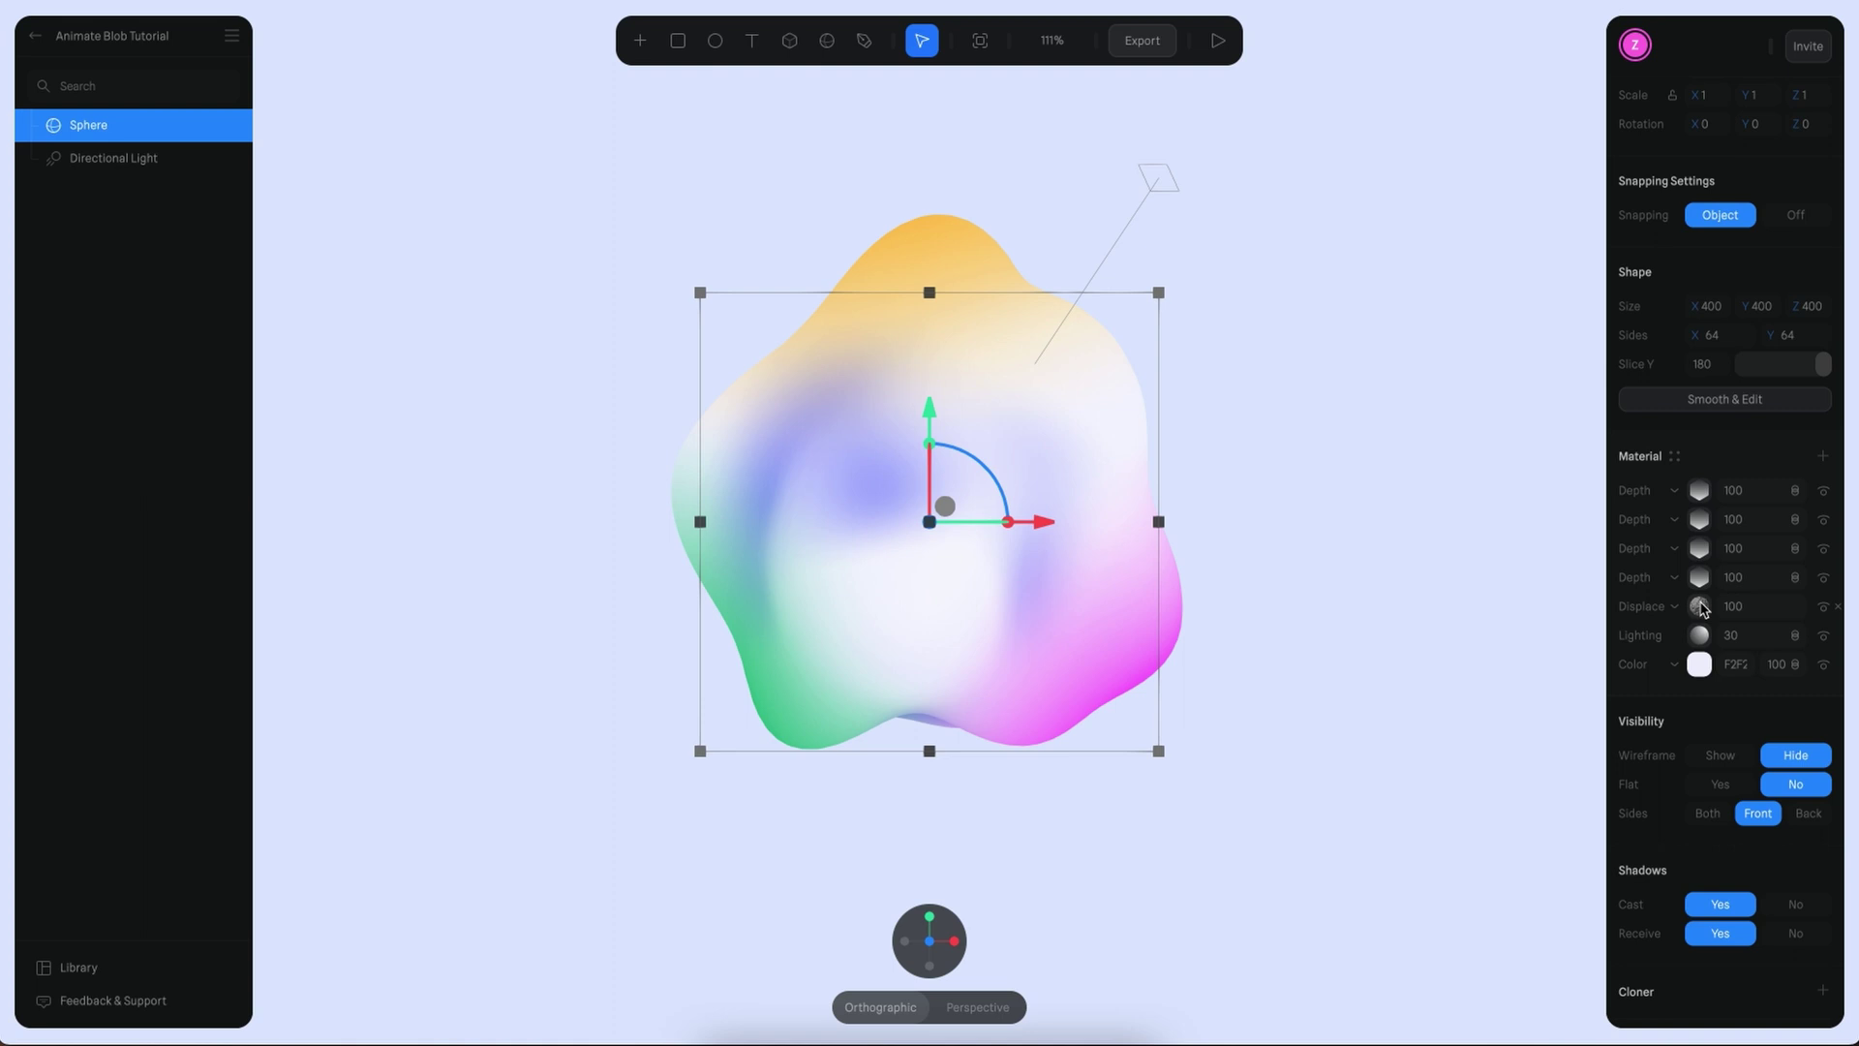
left_click(1700, 607)
left_click(1730, 712)
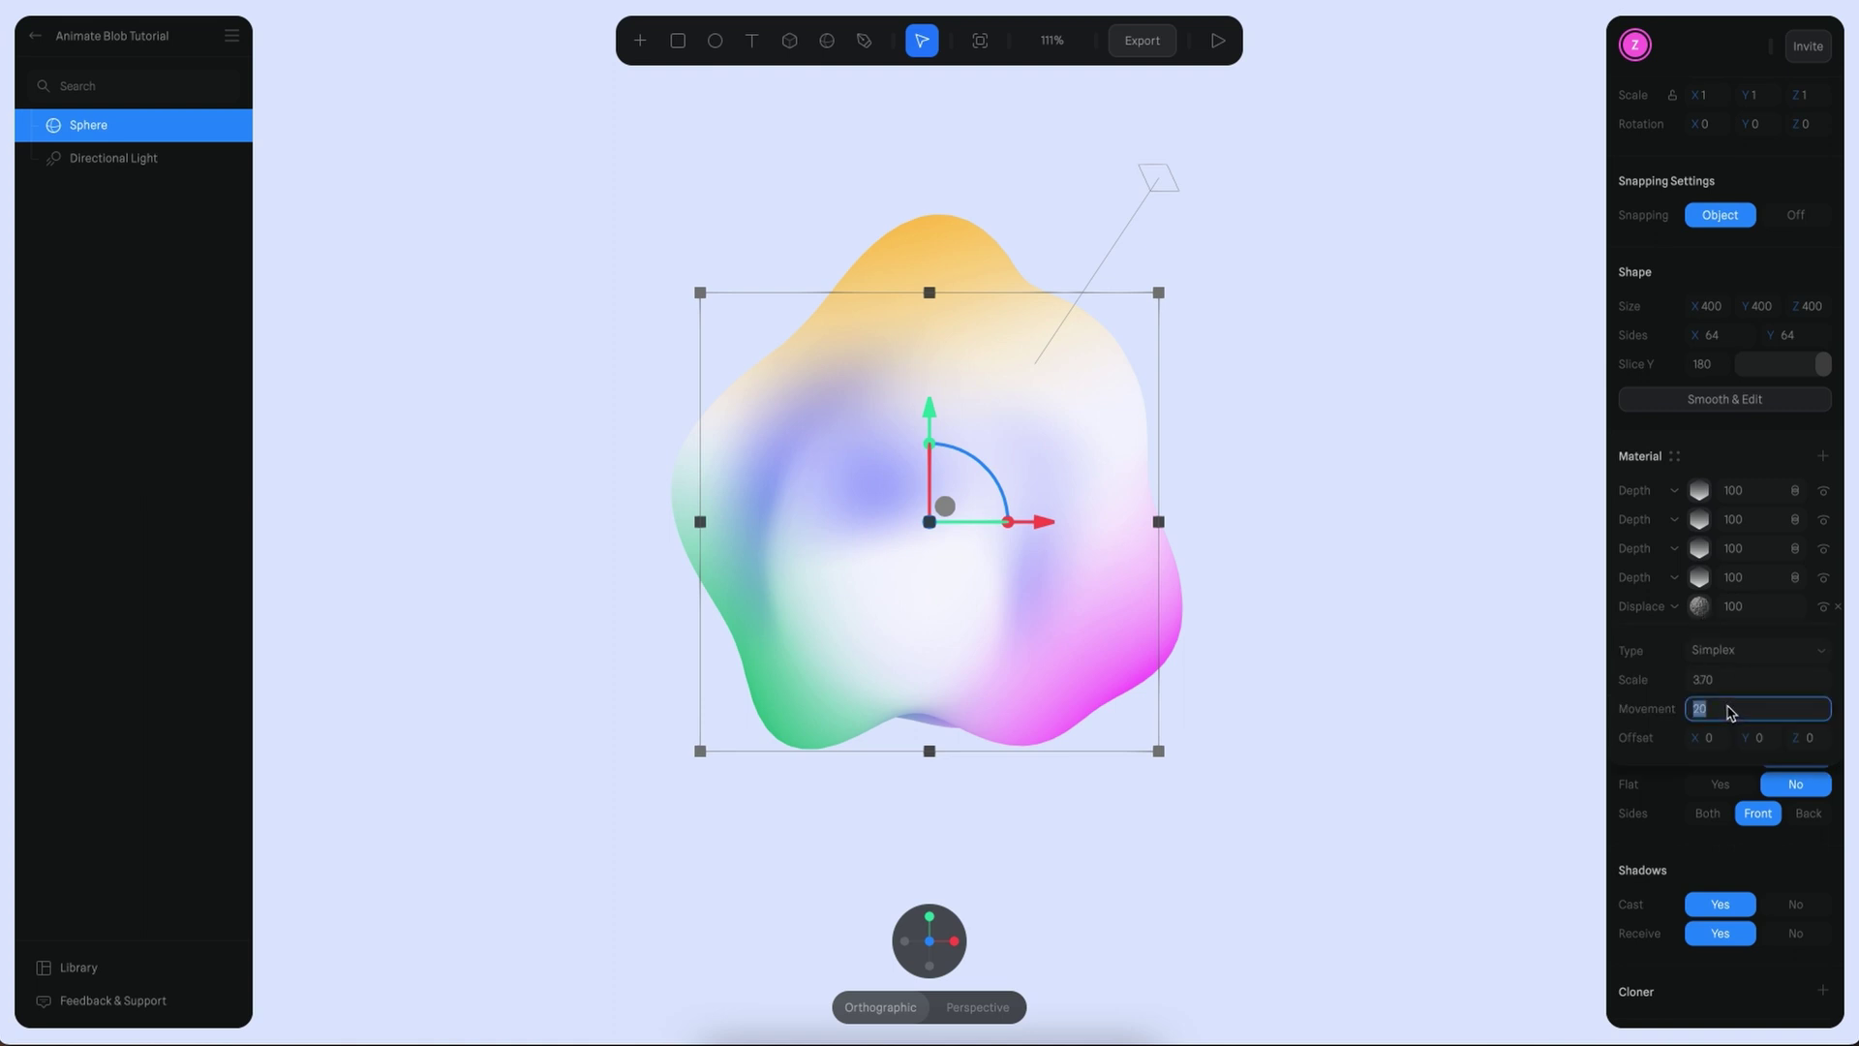
type("400")
key("Return")
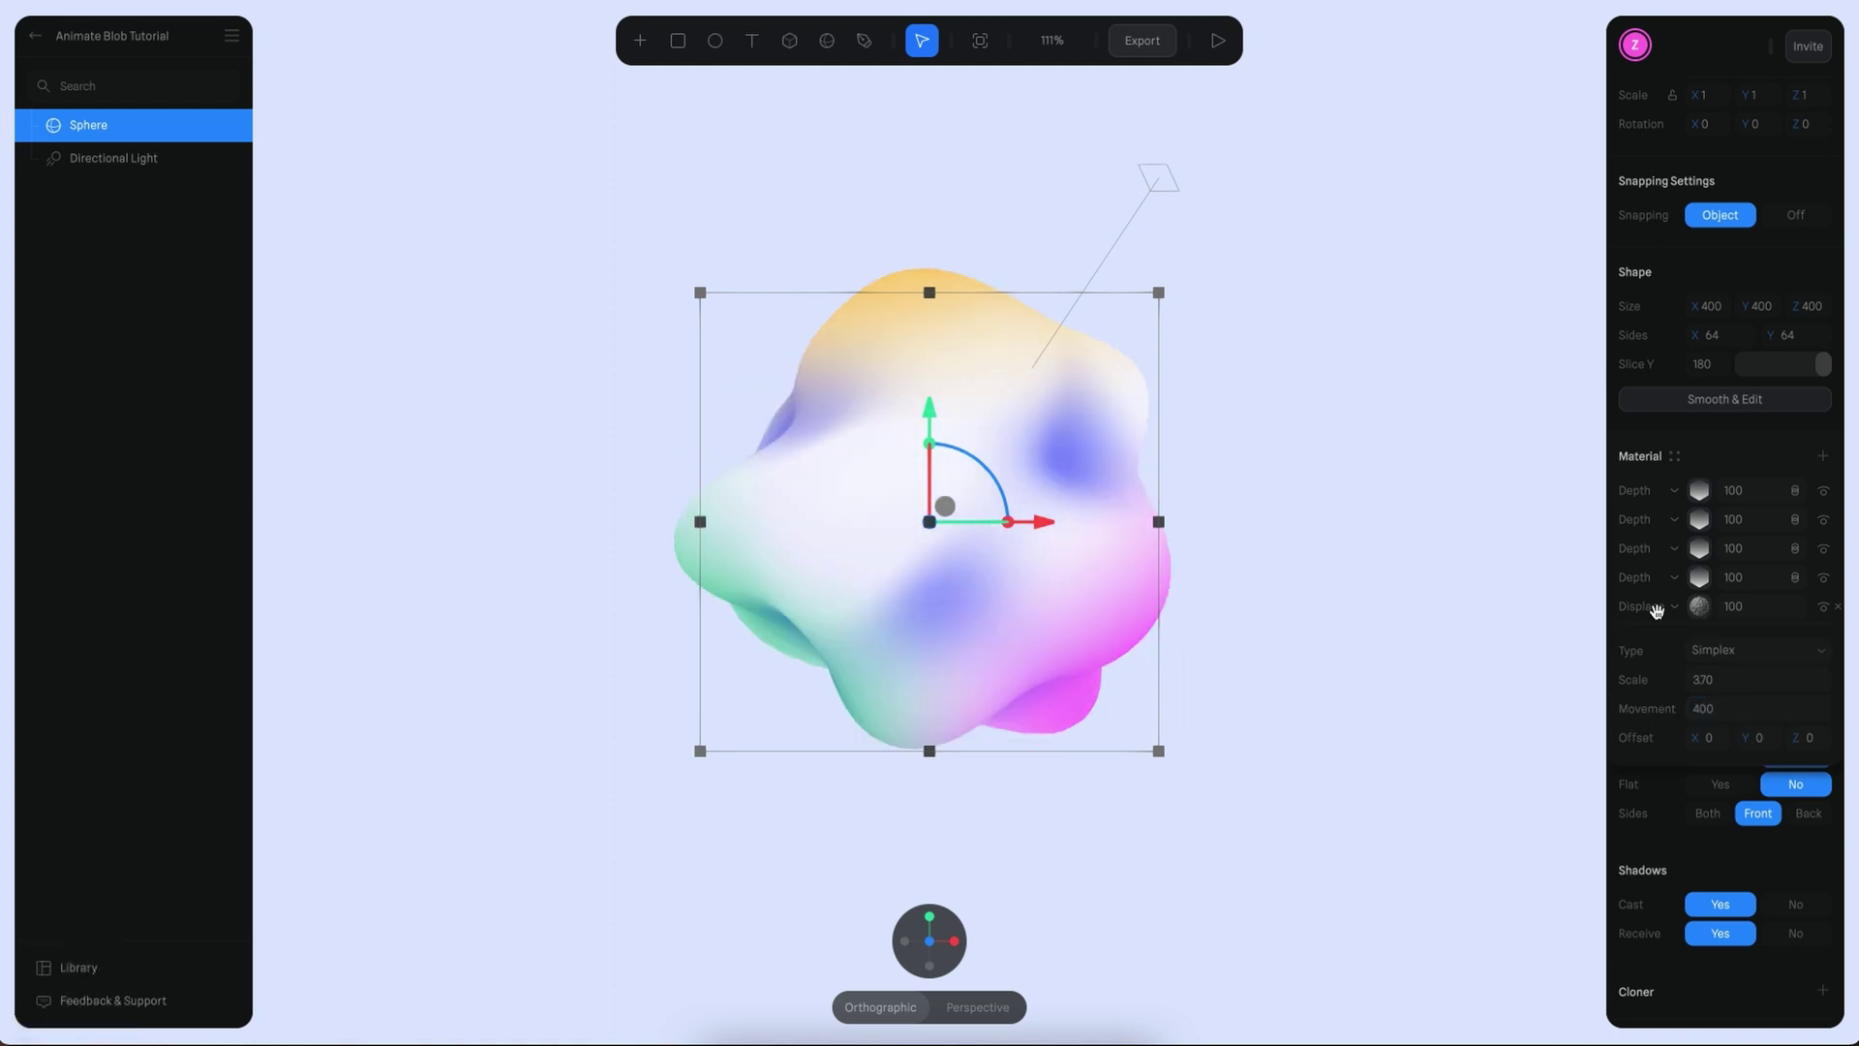
scroll(1657, 612, "up", 5)
Add a Start event that morphs the sphere to the new state over duration 40 with Linear transition.
left_click(1826, 337)
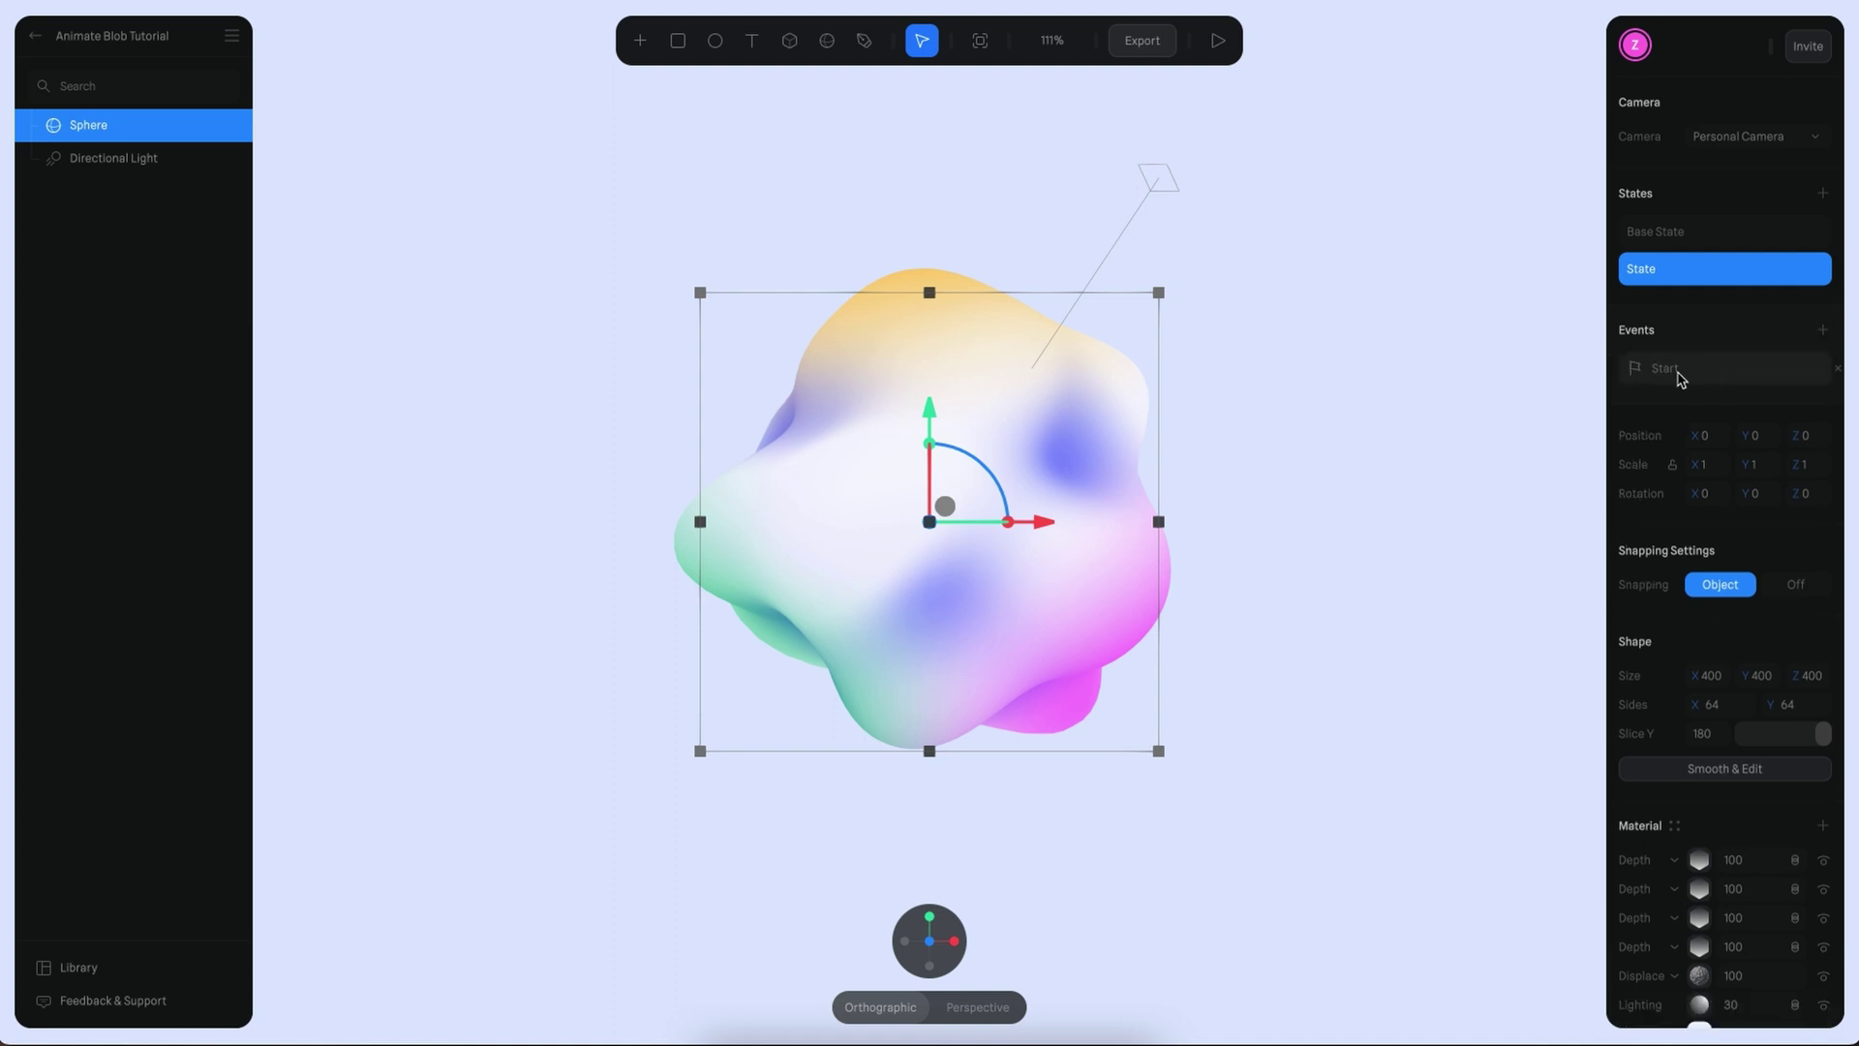
left_click(1681, 378)
left_click(1477, 270)
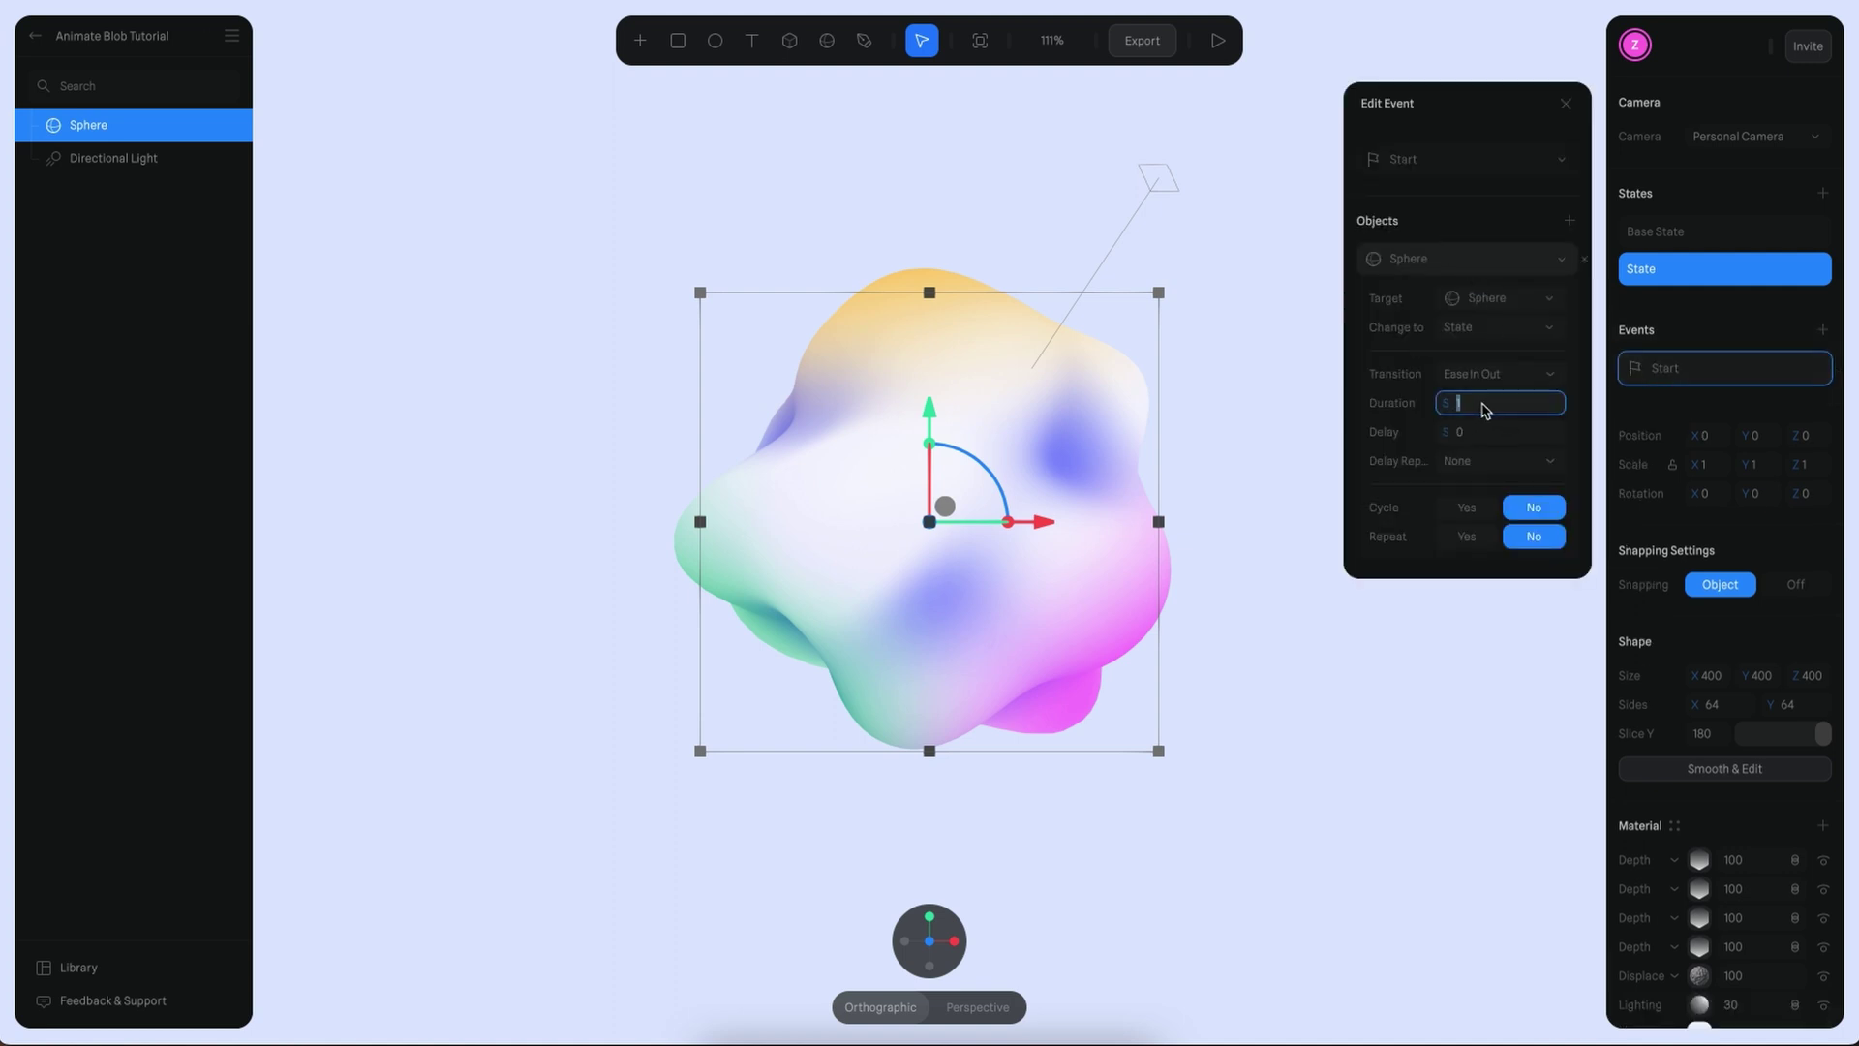
type("40")
key("Return")
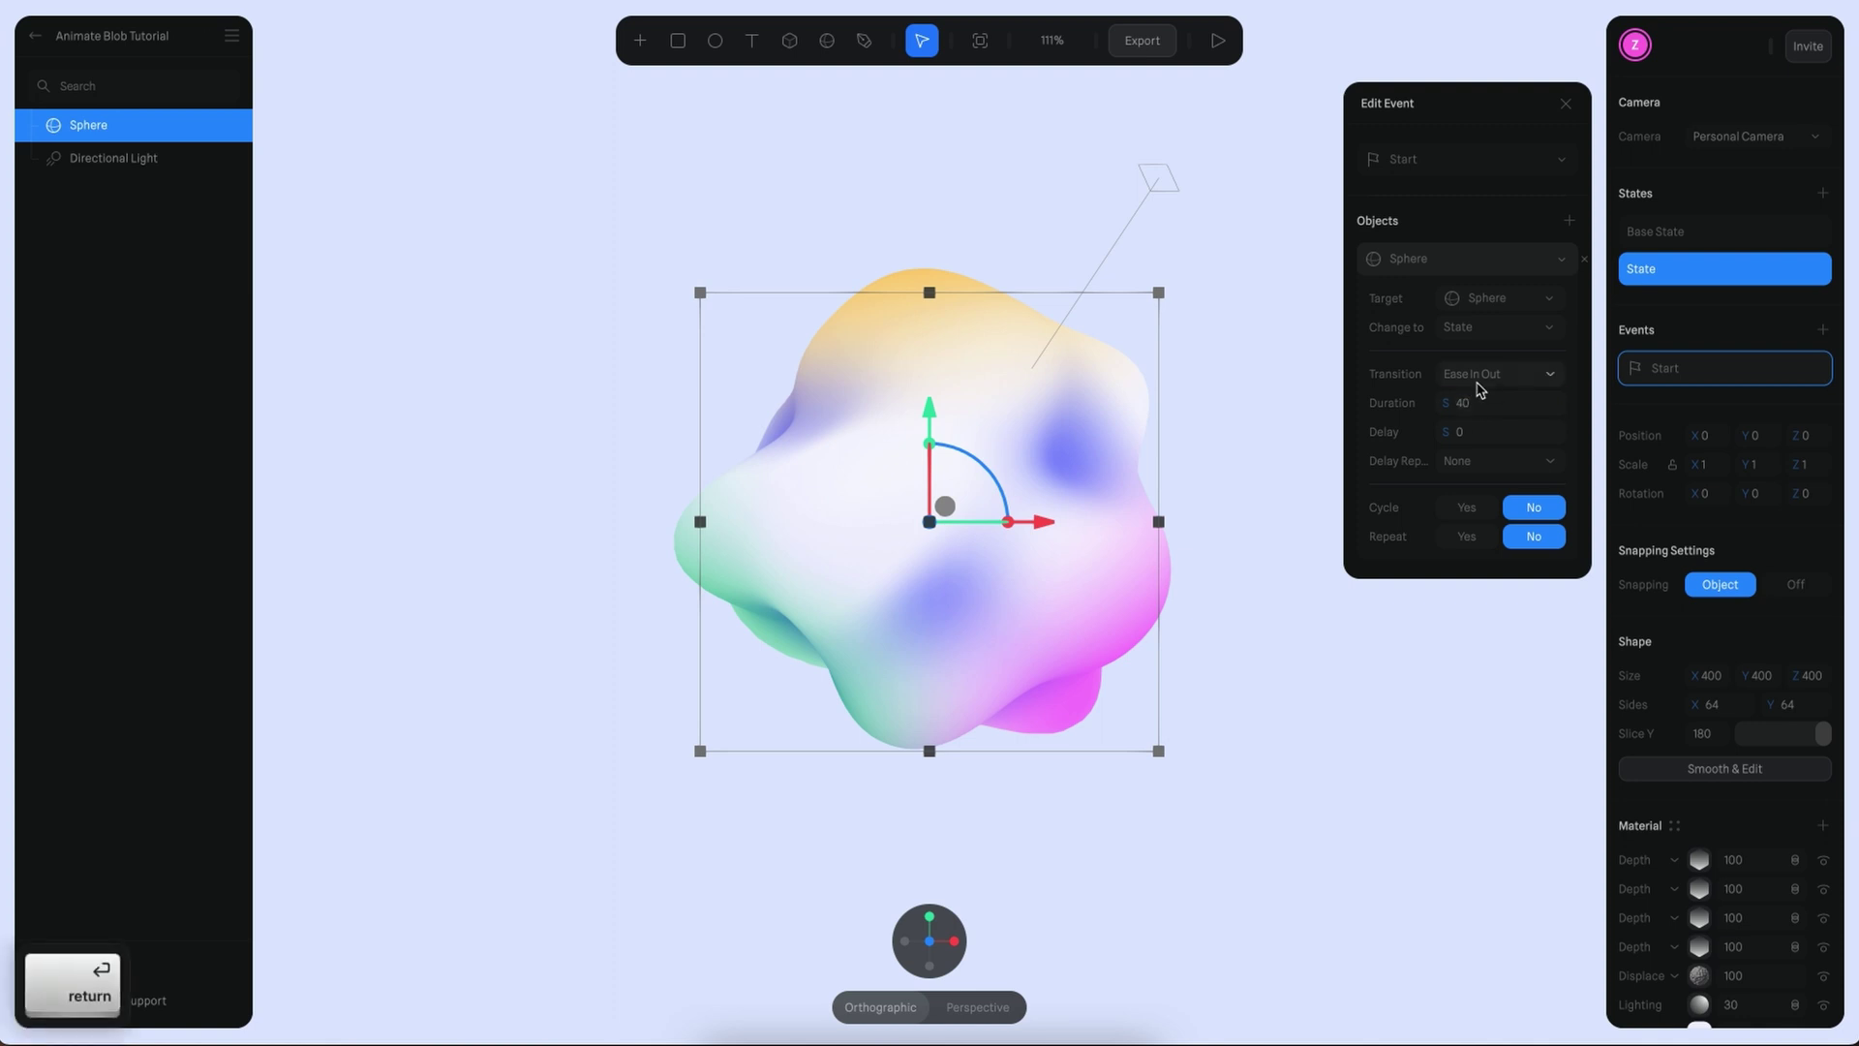
left_click(1479, 376)
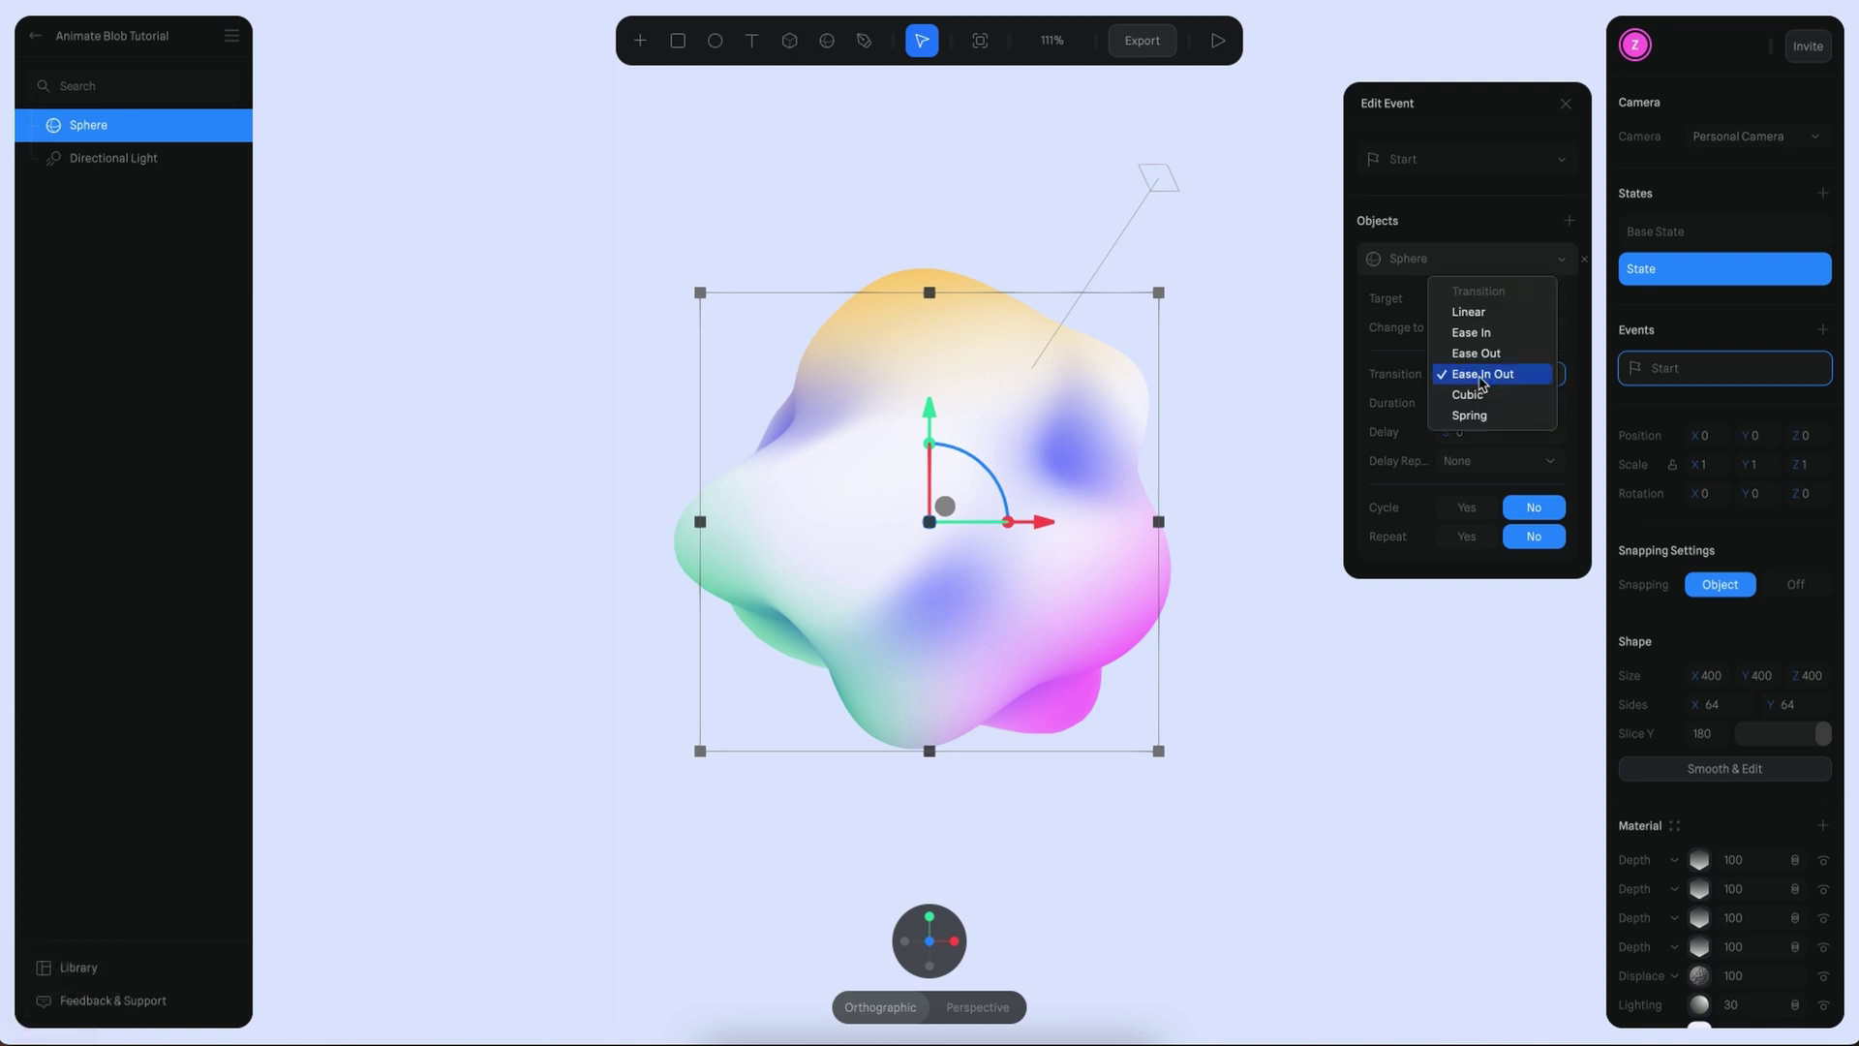
left_click(1471, 314)
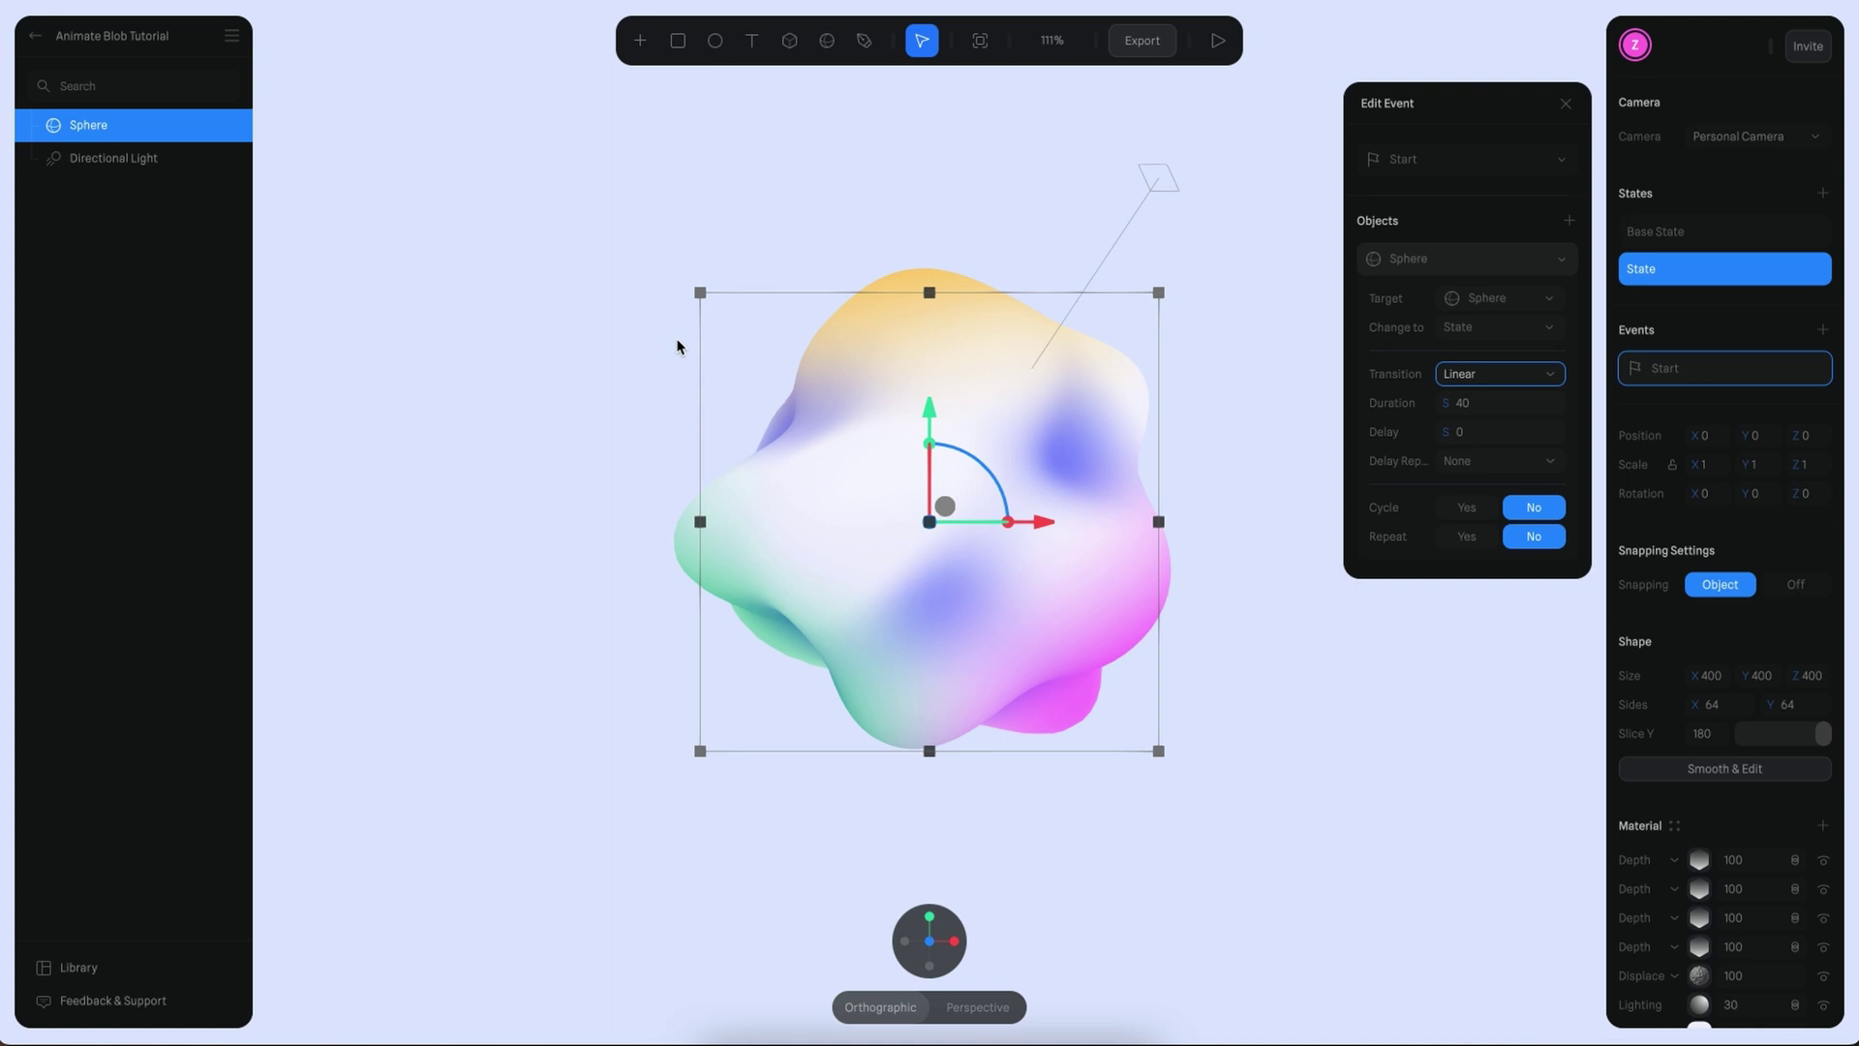
left_click(1320, 236)
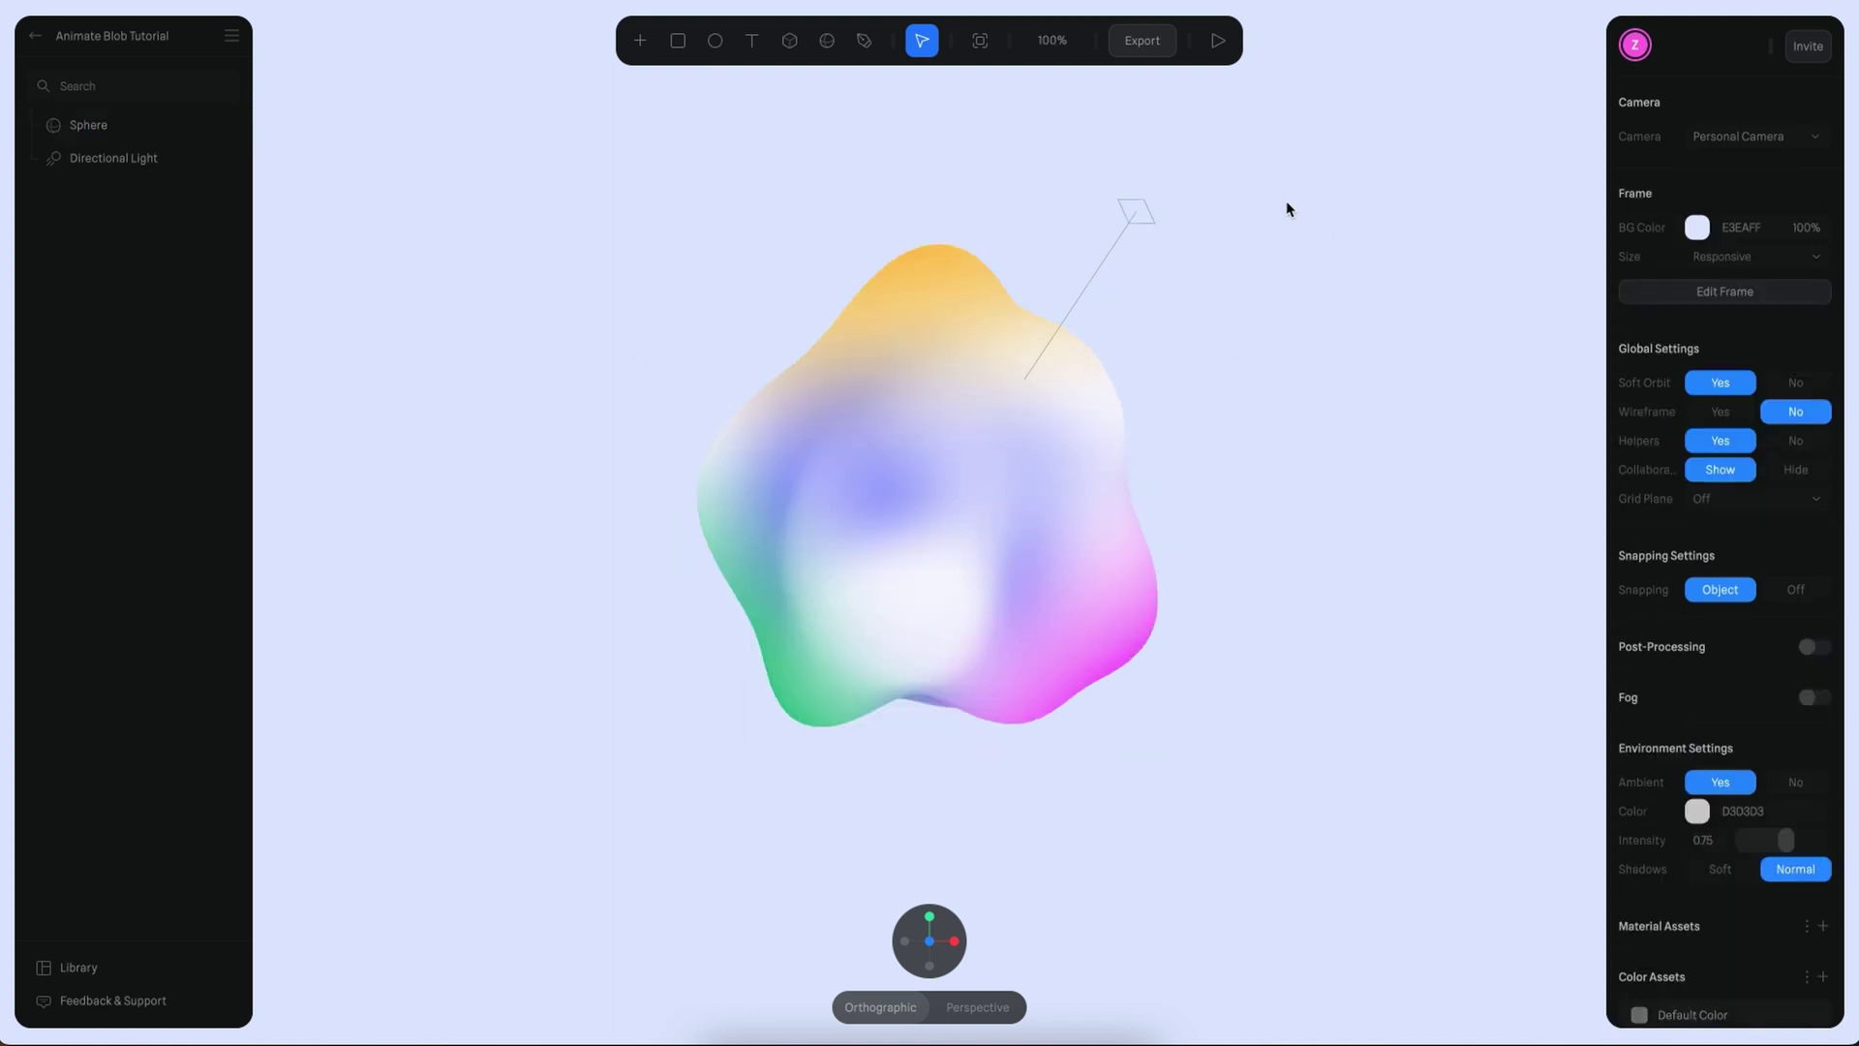
Play the preview to watch the blob morph into its new state.
left_click(1218, 39)
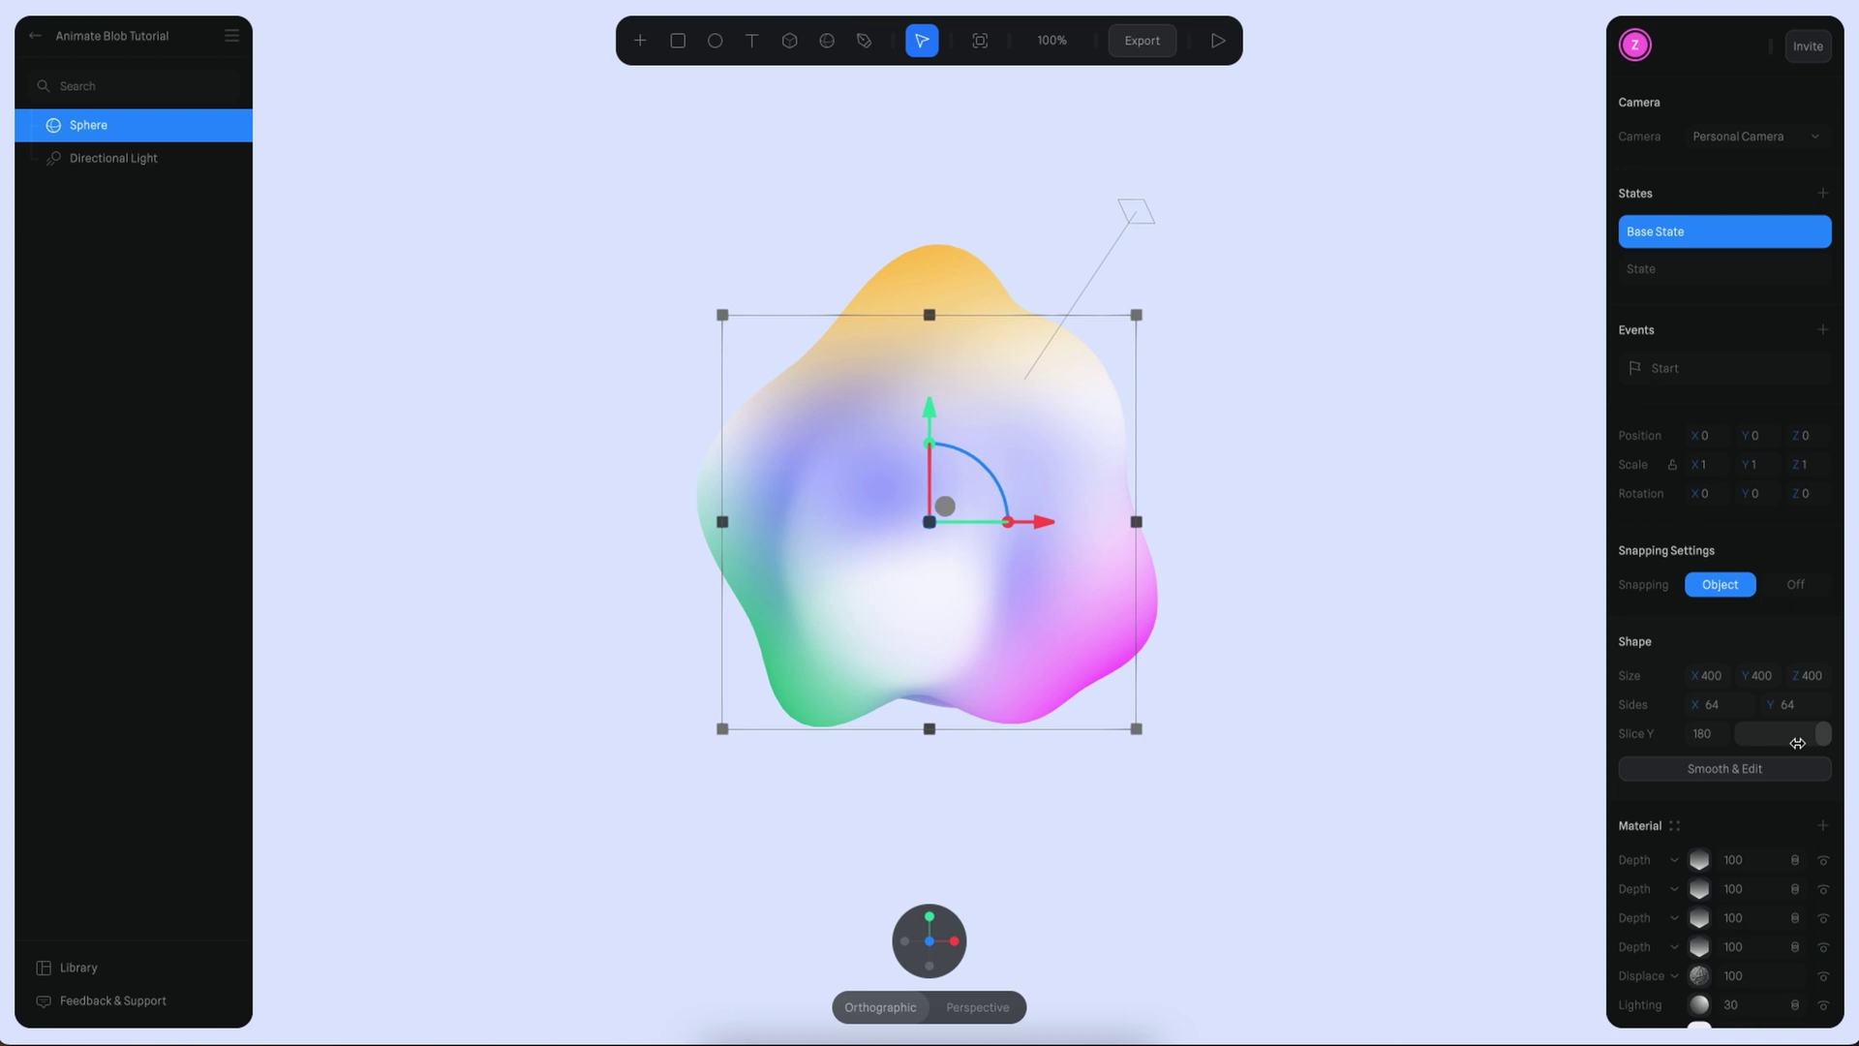
scroll(1796, 742, "down", 5)
In the Displace layer, lower the Scale briefly, then raise it to about 8.27 for ripples.
left_click(1701, 530)
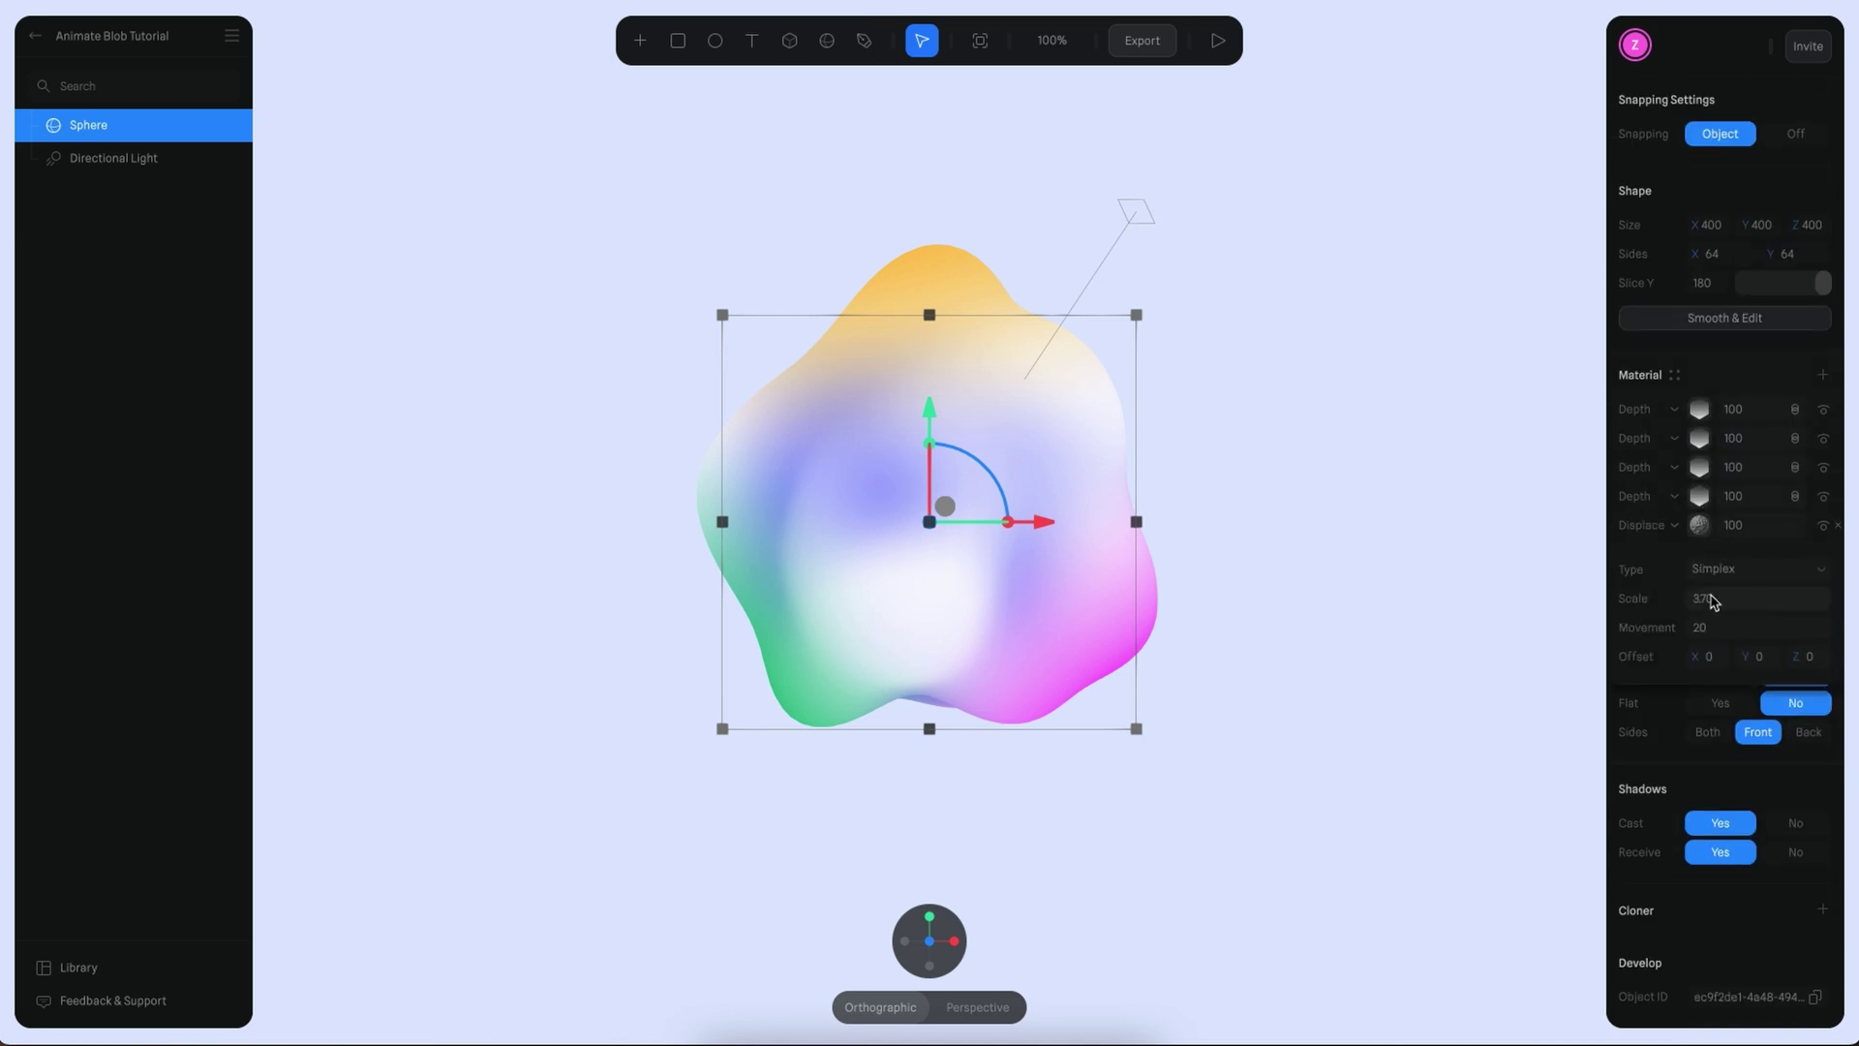
left_click_drag(1689, 599, 1352, 598)
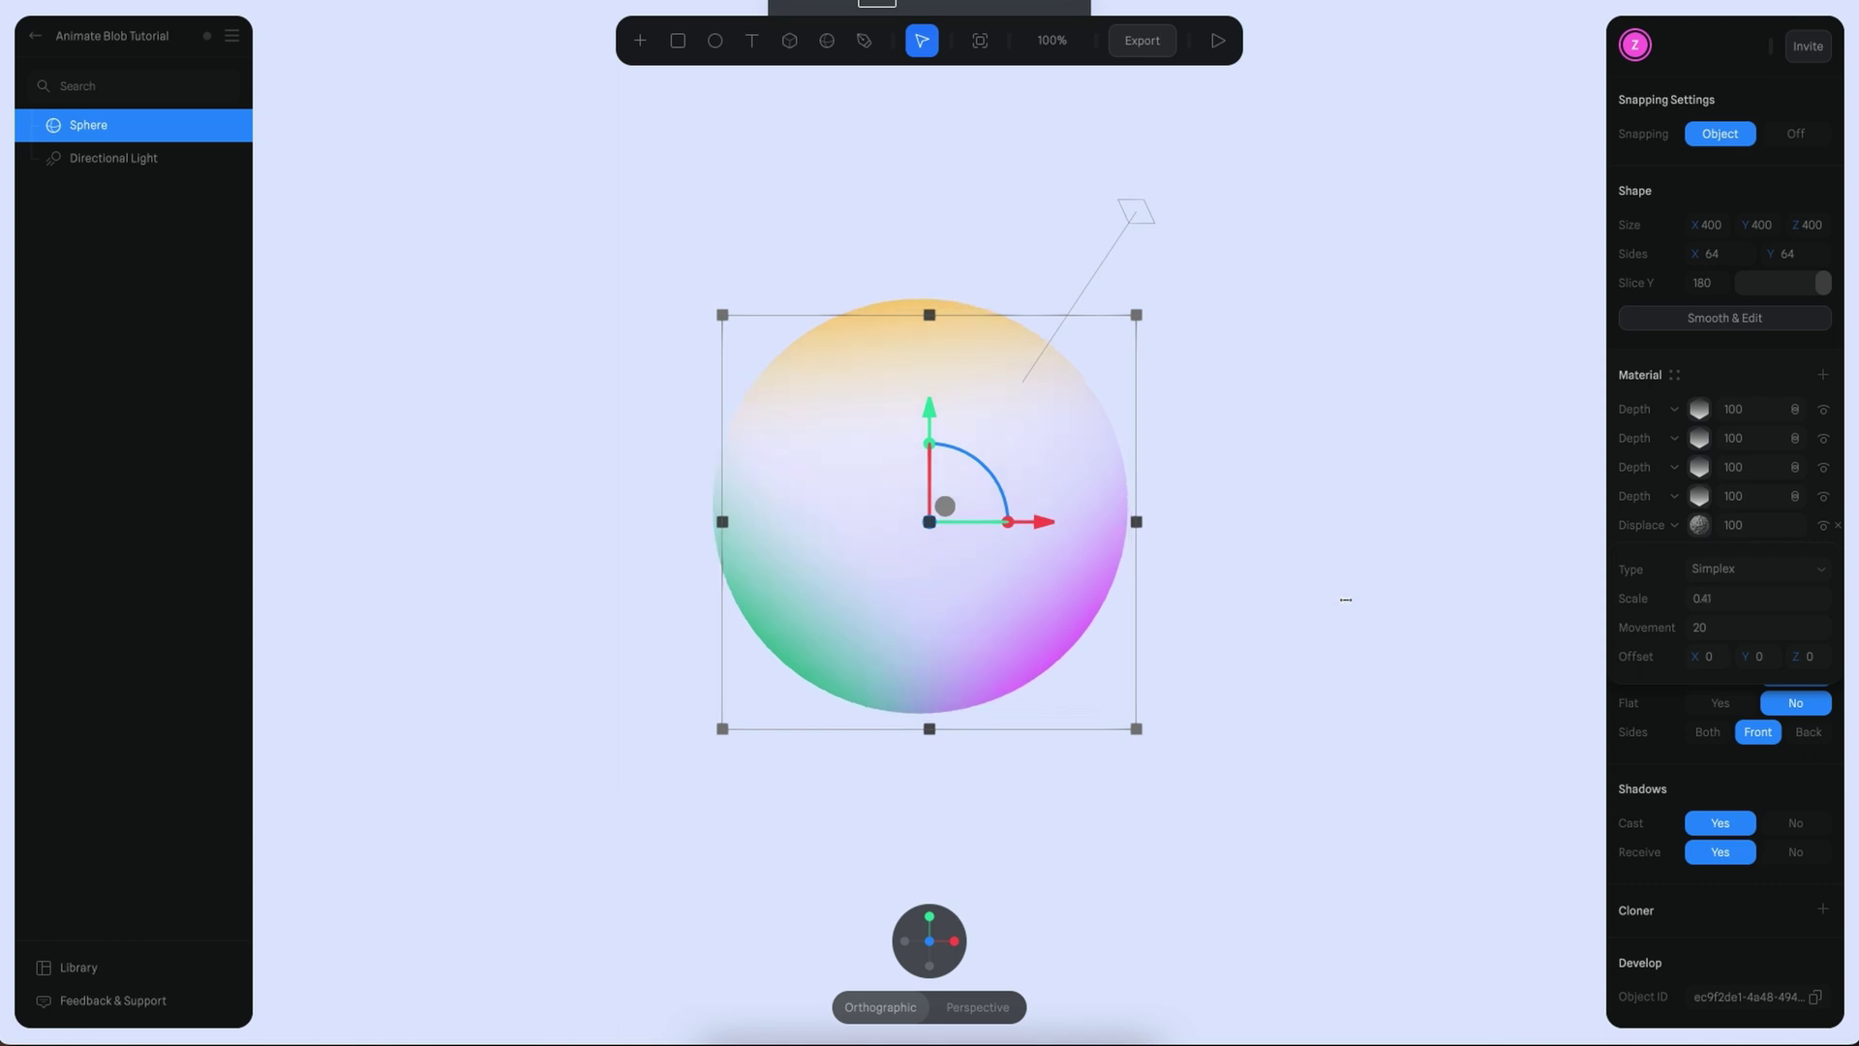
left_click_drag(1345, 599, 297, 598)
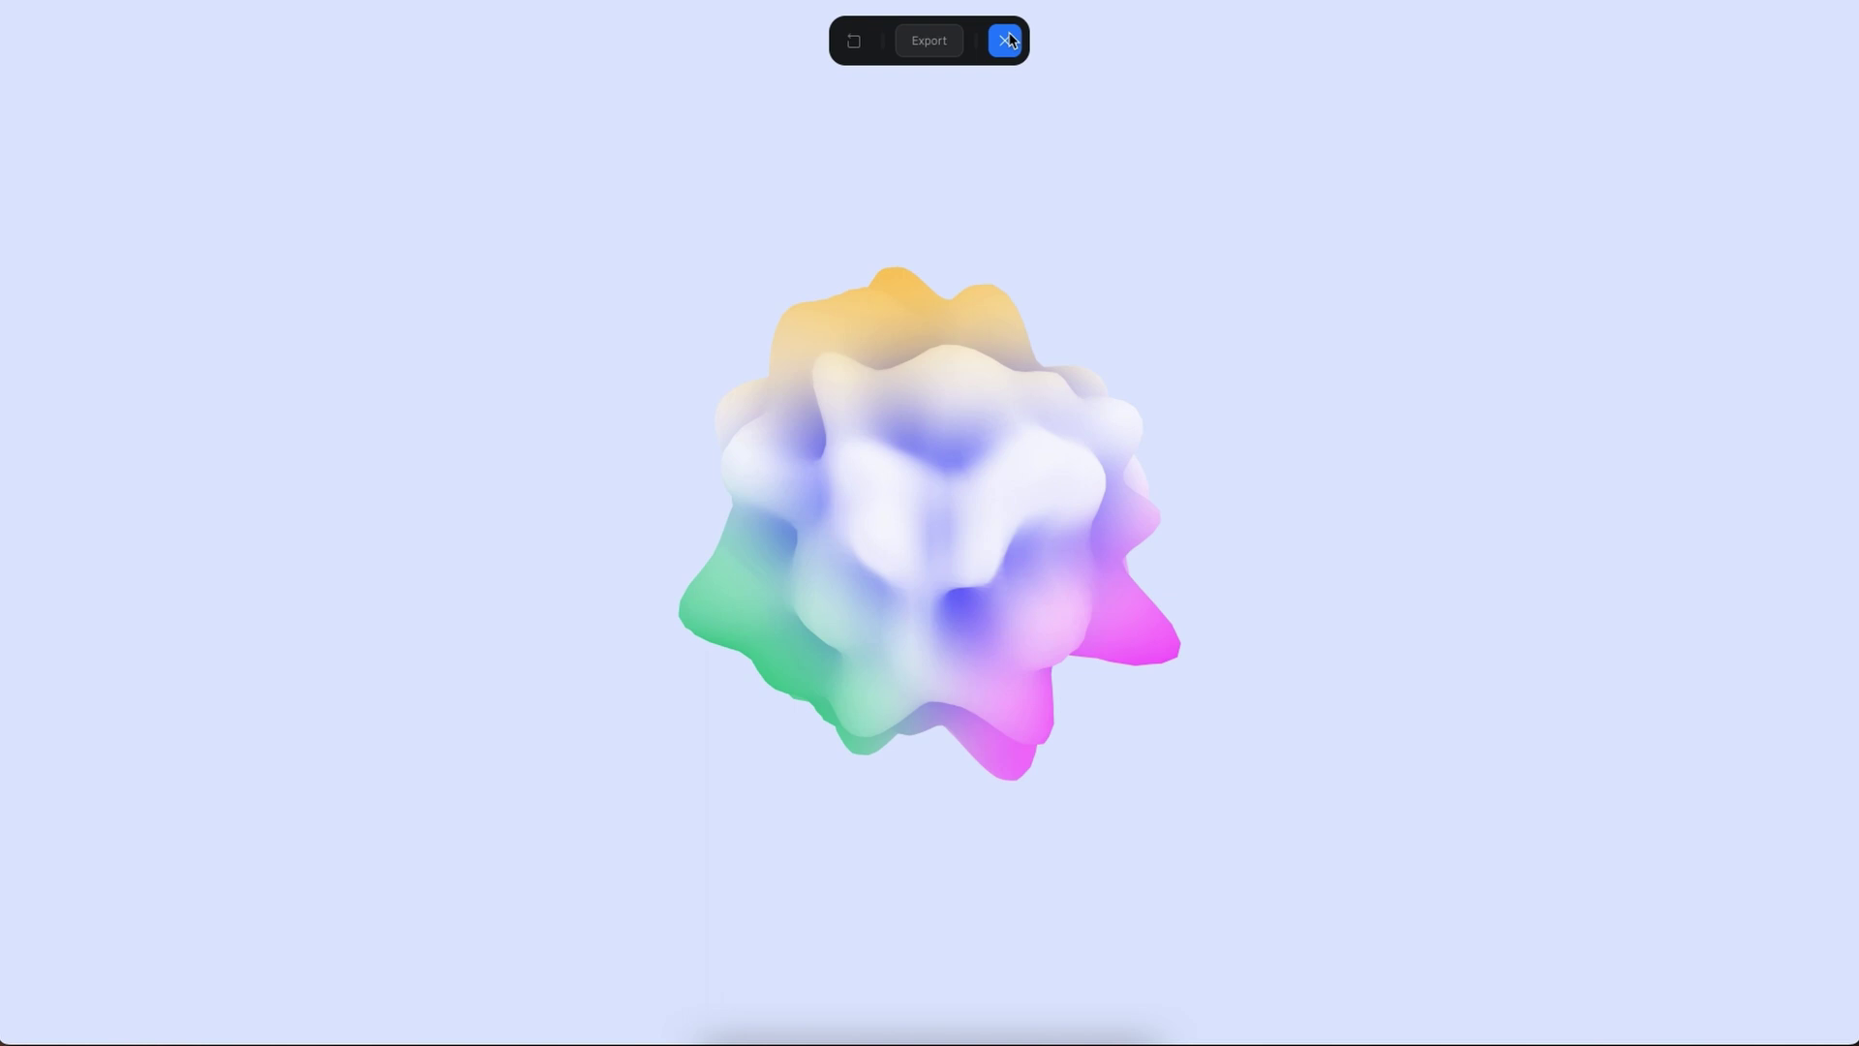
Leave the preview, try 128 sides on X and Y, then undo back to 64.
key("Escape")
scroll(1292, 577, "up", 3, "ctrl")
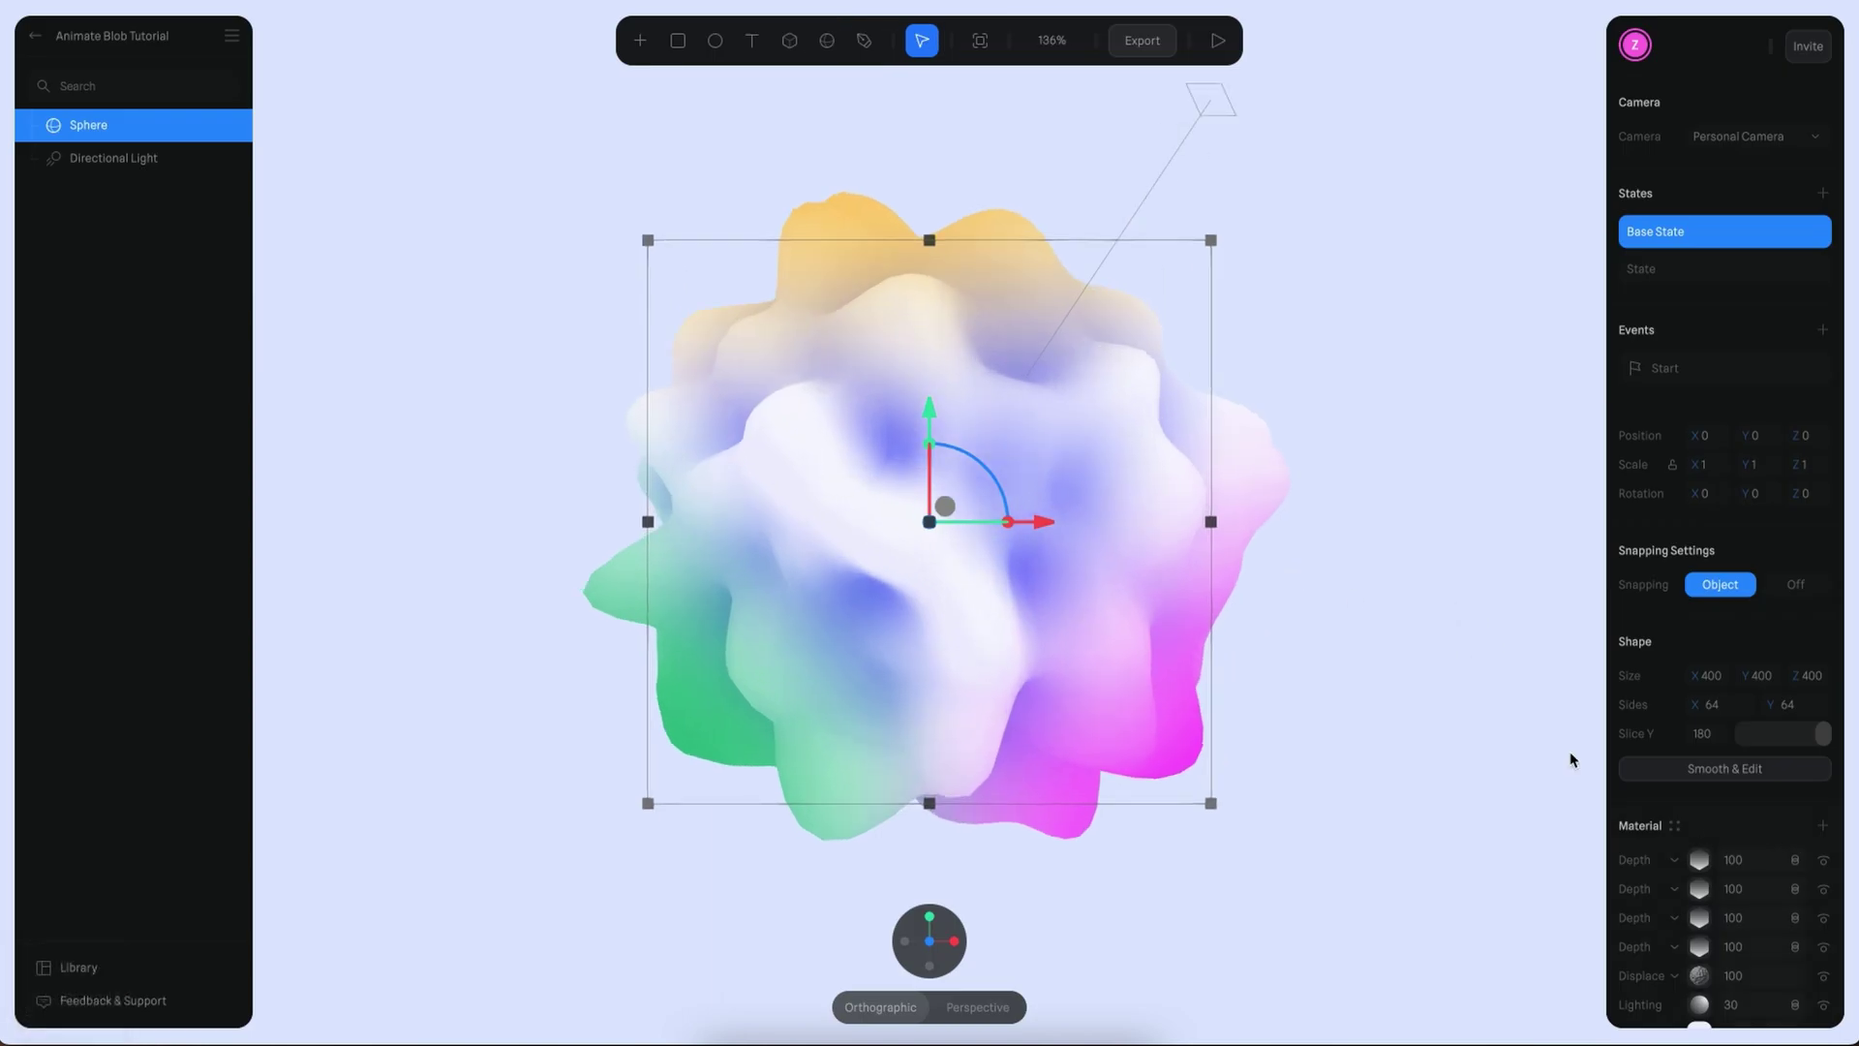
scroll(974, 450, "down", 3, "ctrl")
scroll(1113, 428, "up", 3, "ctrl")
type("128")
key("Return")
type("128")
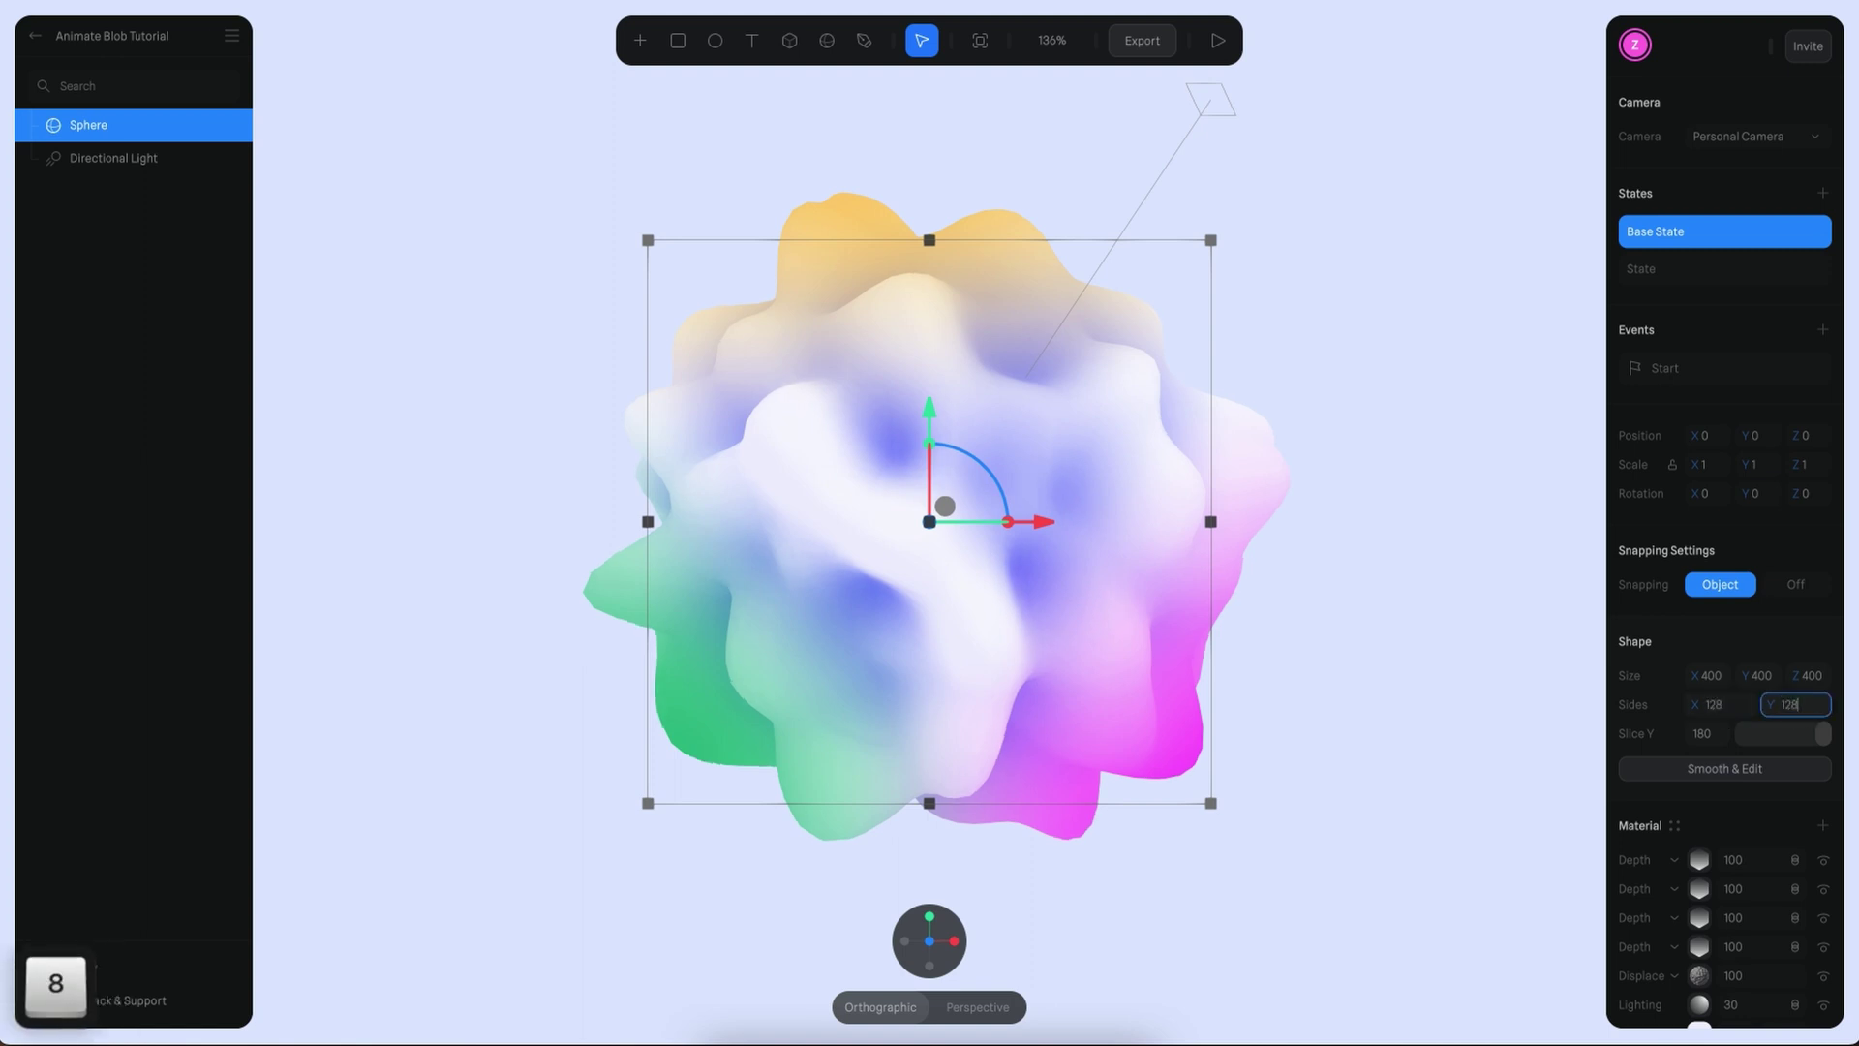
key("Return")
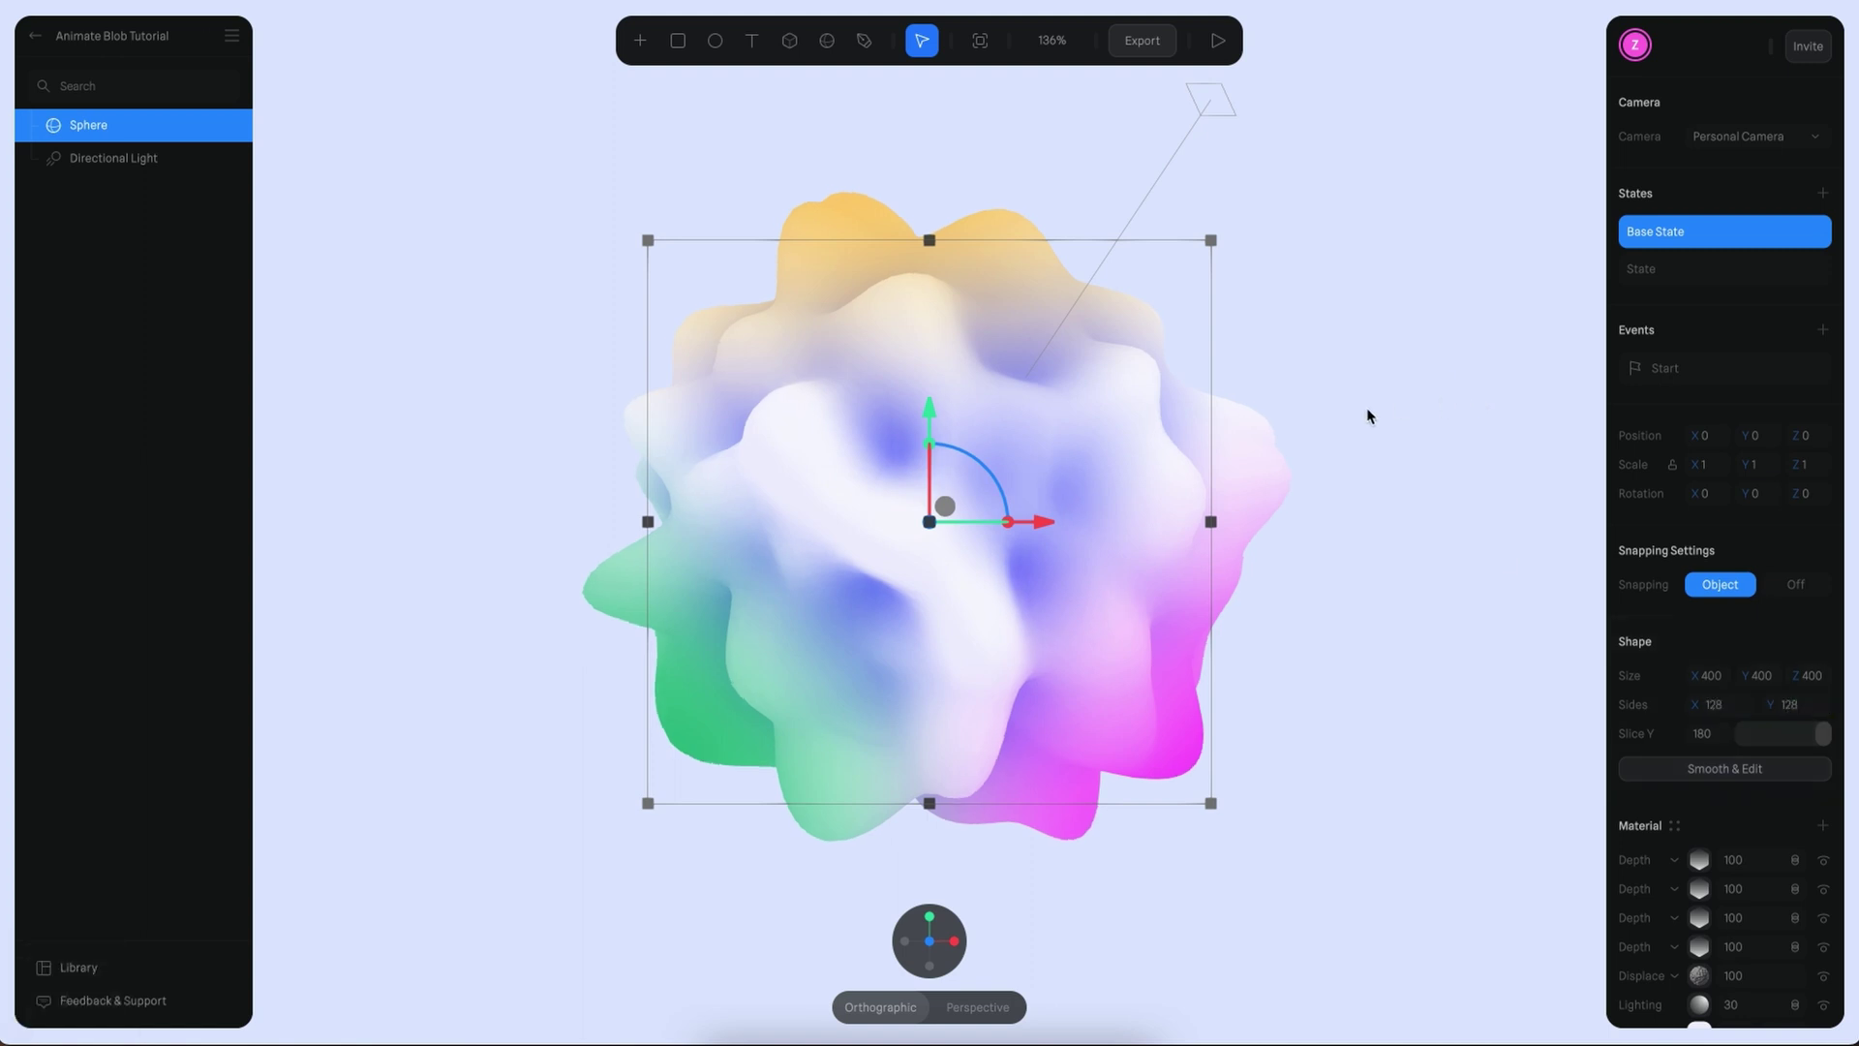
left_click(1364, 403)
scroll(1362, 402, "up", 5, "super")
scroll(1247, 334, "down", 2, "super")
scroll(1138, 518, "down", 3, "super")
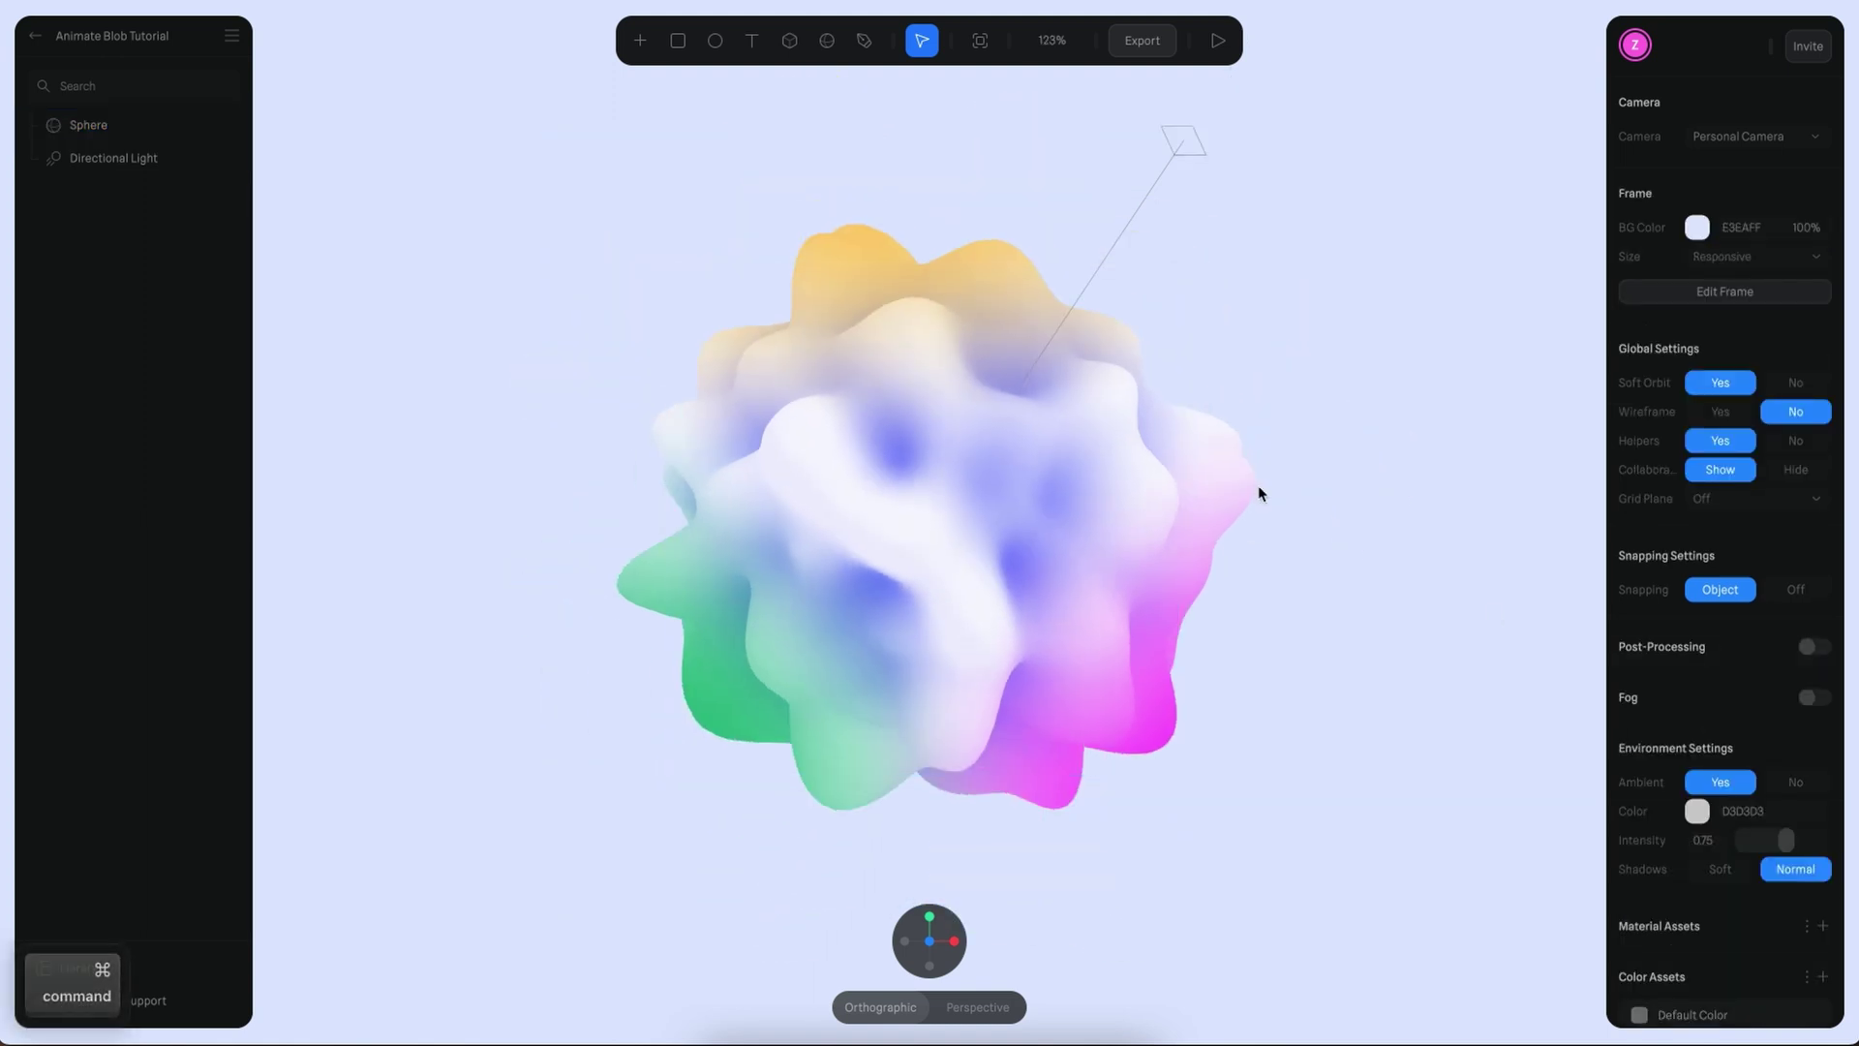
key("super+z")
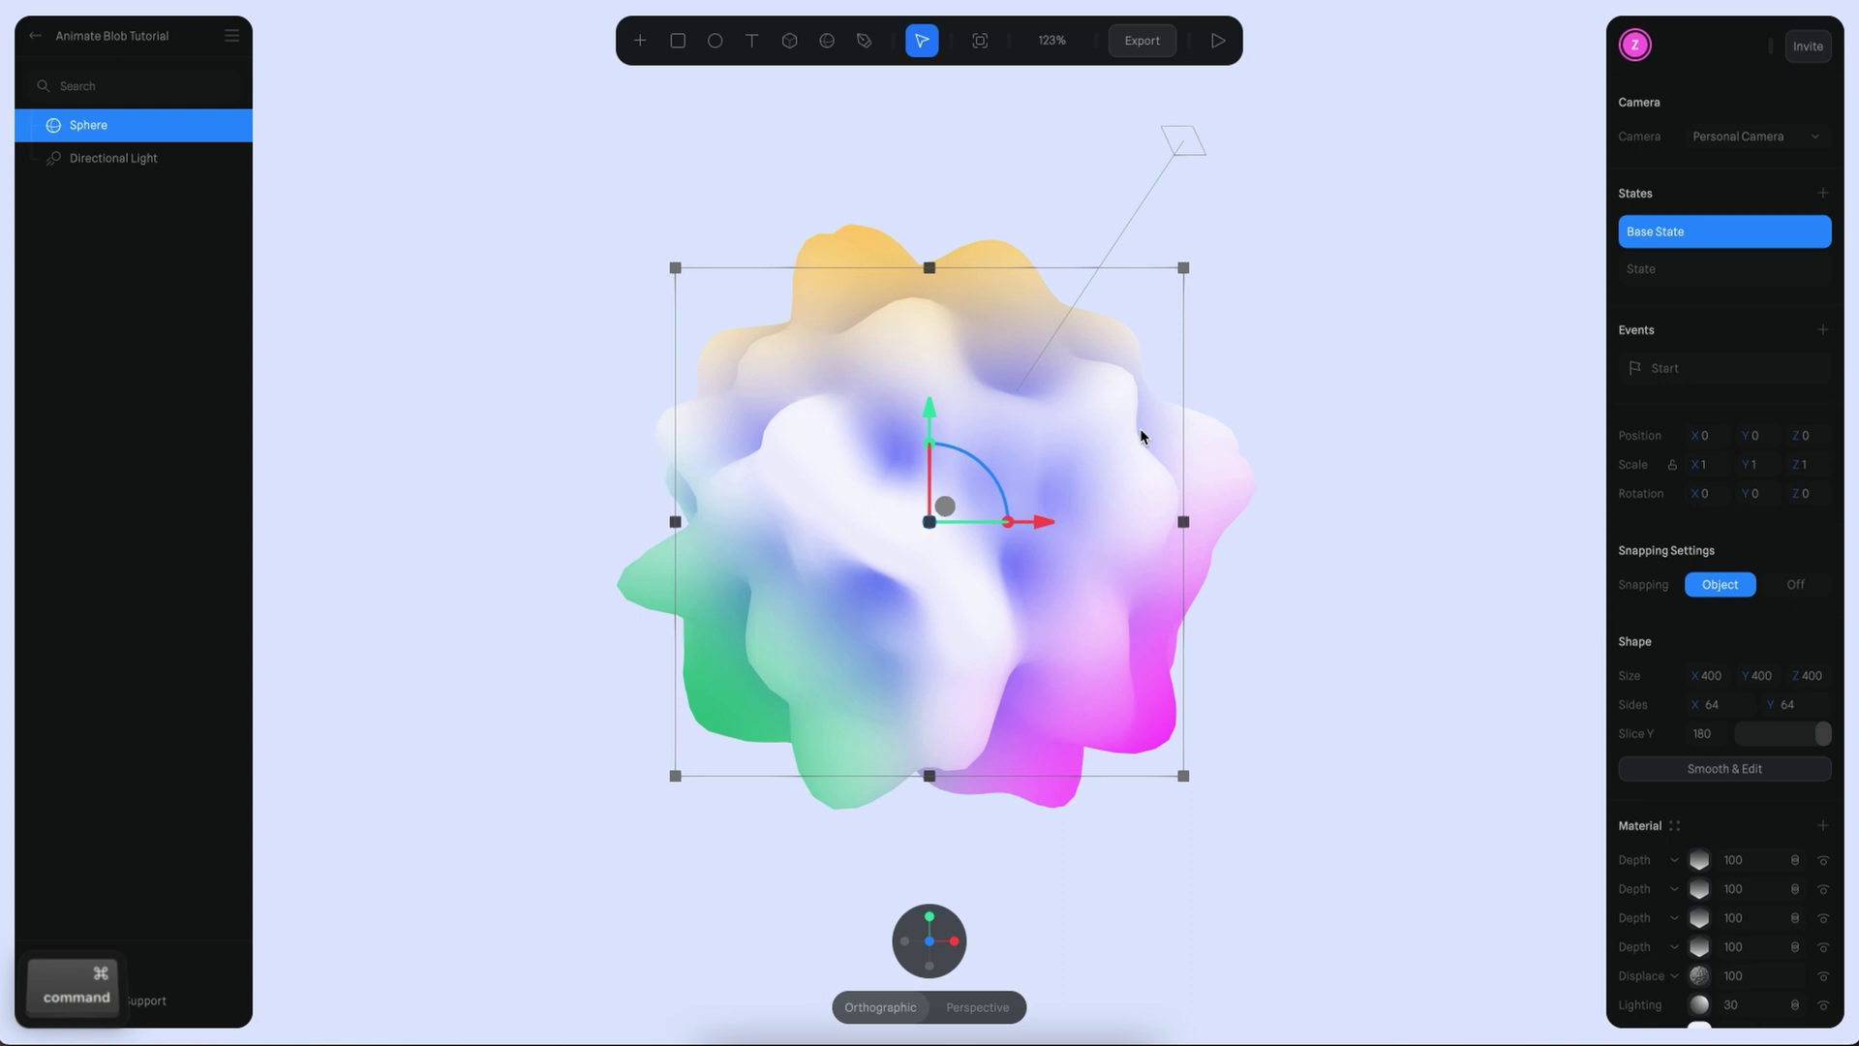